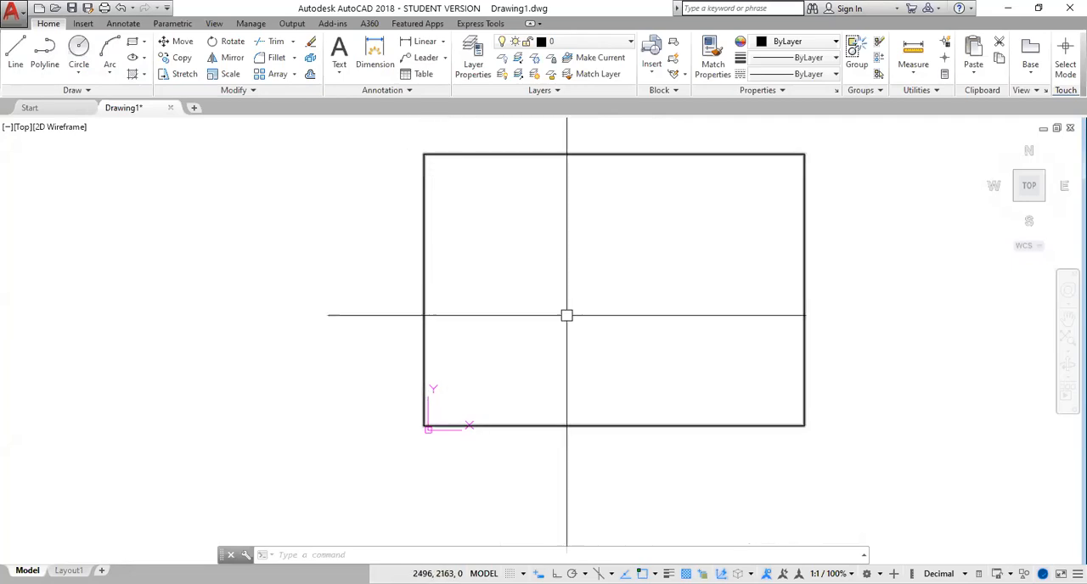
pyautogui.click(15, 52)
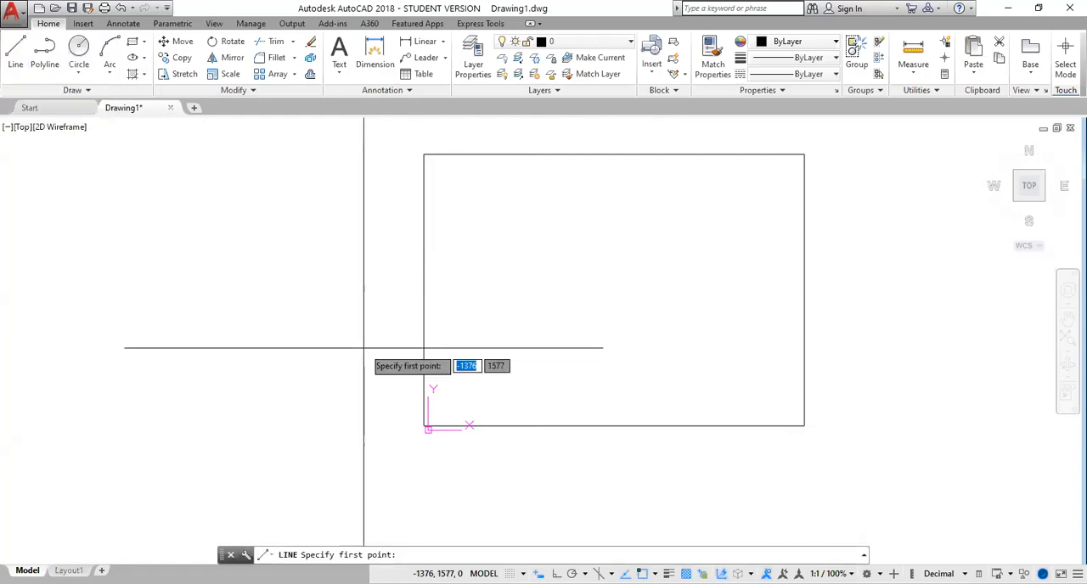
pyautogui.click(424, 154)
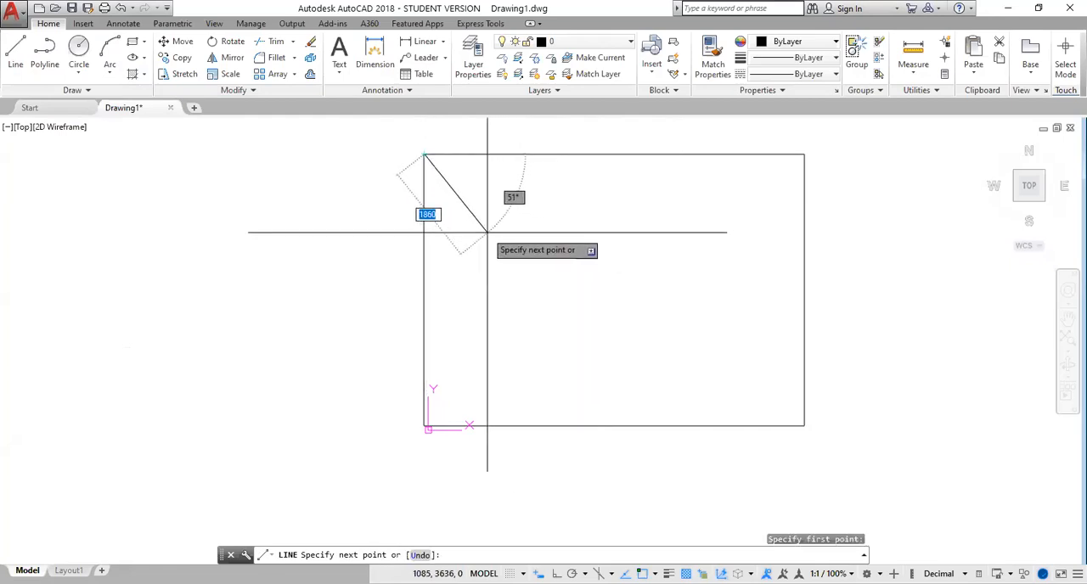
pyautogui.press('Escape')
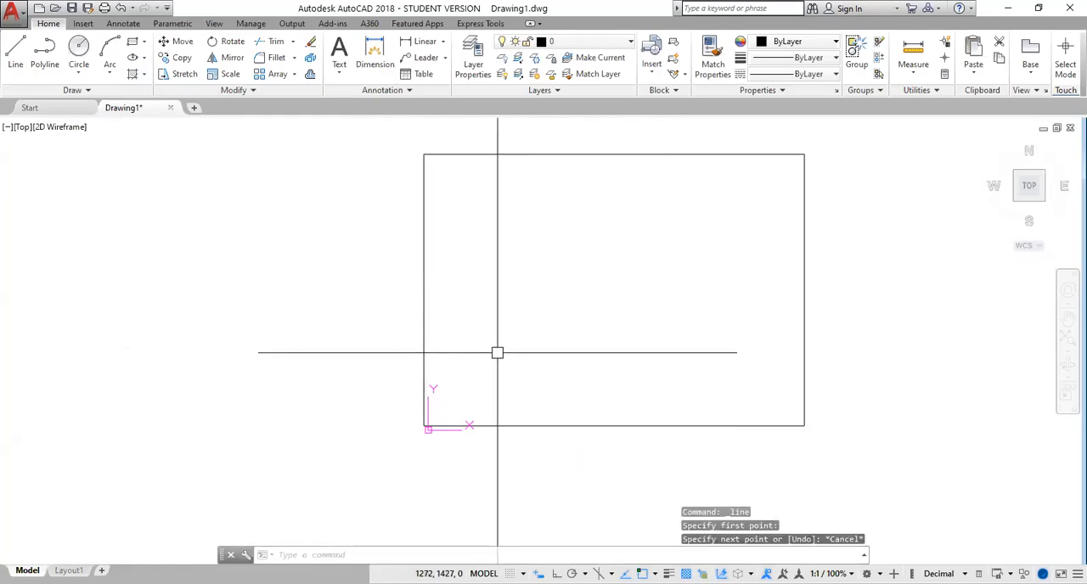
# Draw a 45° diagonal line about 2350 units long inward from the rectangle's lower-left corner
pyautogui.press('Return')
pyautogui.click(425, 425)
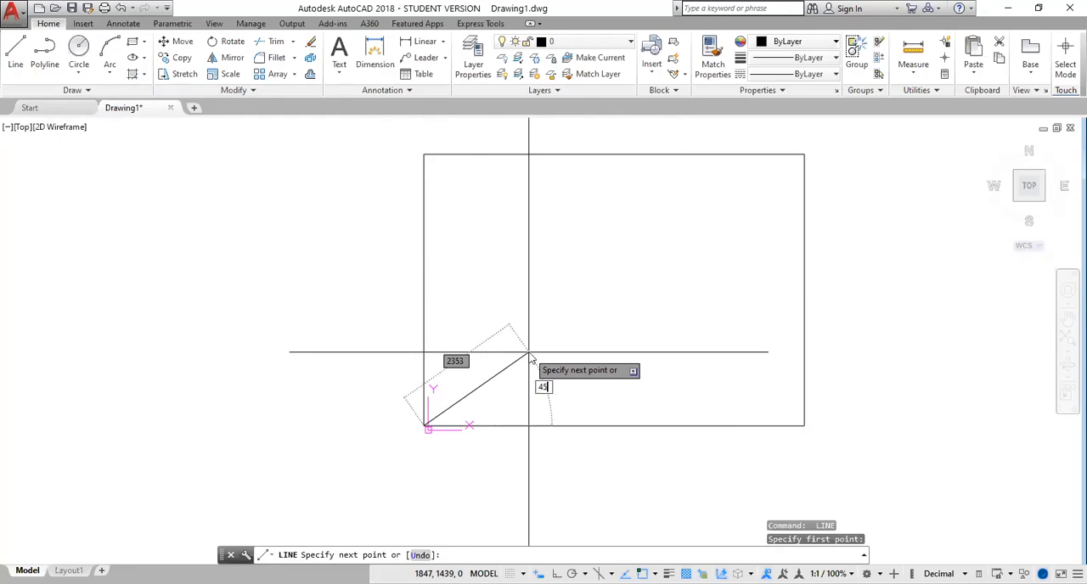
pyautogui.press('Return')
pyautogui.press('Return')
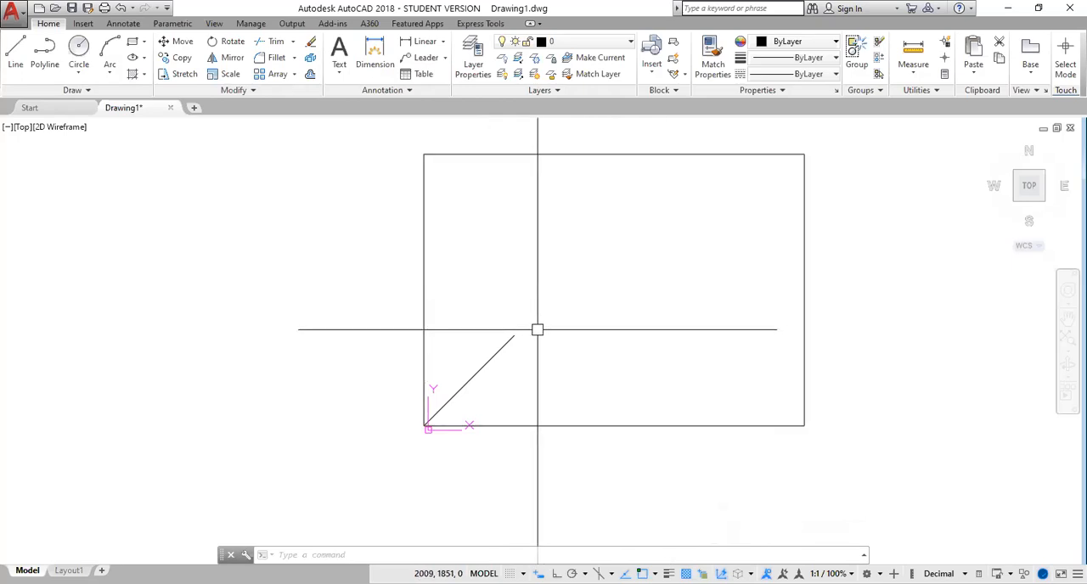
# Mirror the lower-left diagonal across the rectangle's vertical centreline, keeping the source line
pyautogui.write('MI')
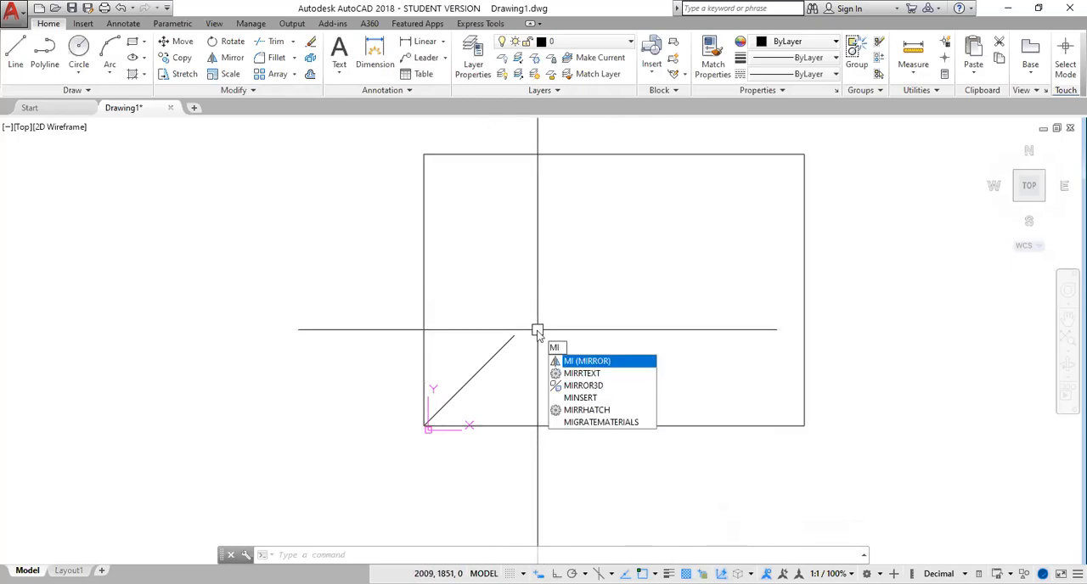
pyautogui.press('Return')
pyautogui.click(495, 356)
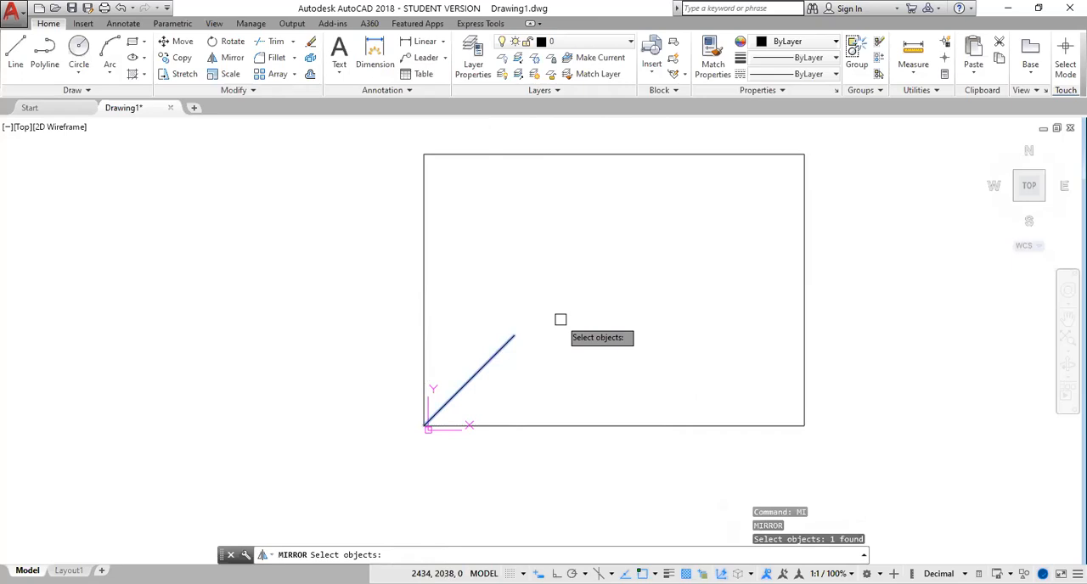
pyautogui.press('Return')
pyautogui.click(615, 424)
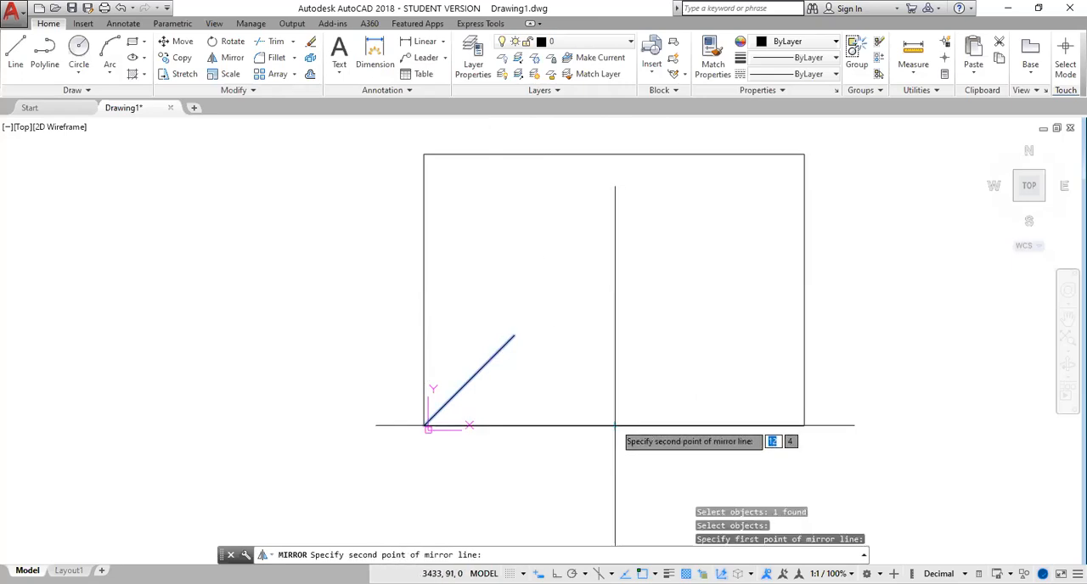
pyautogui.click(614, 293)
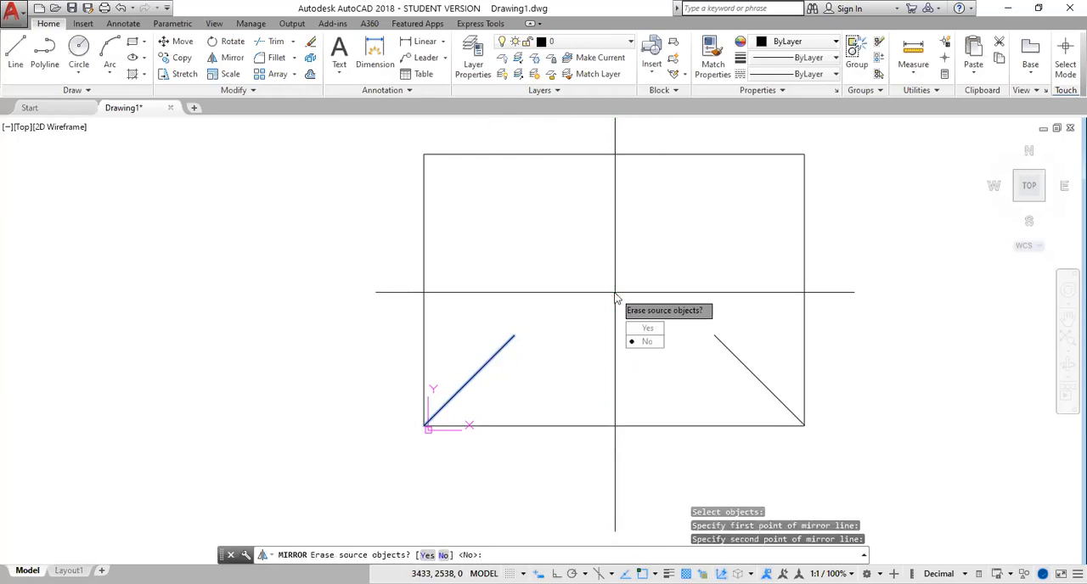
pyautogui.click(646, 341)
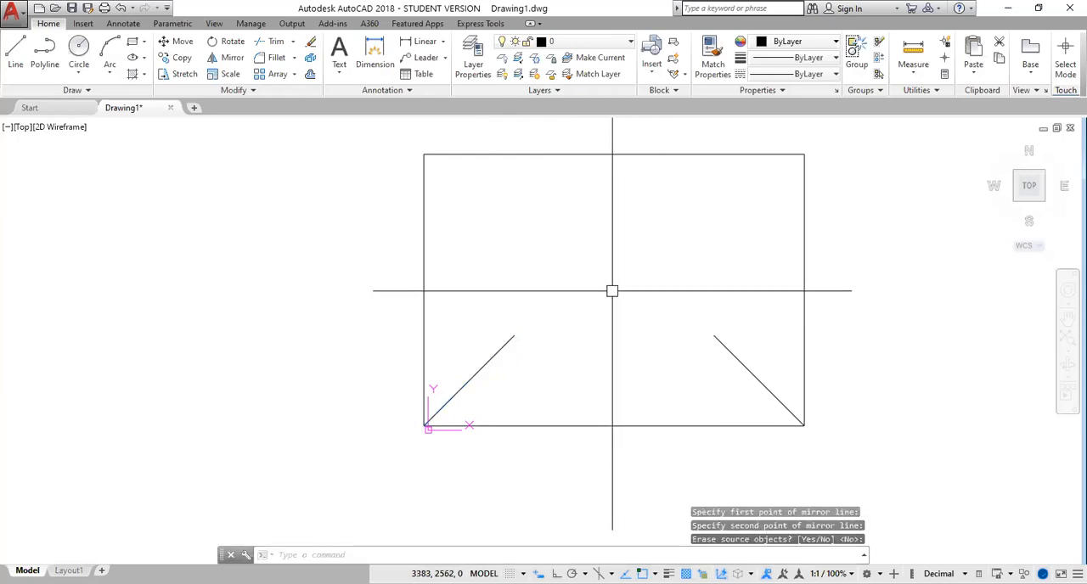
pyautogui.press('Escape')
pyautogui.press('Escape')
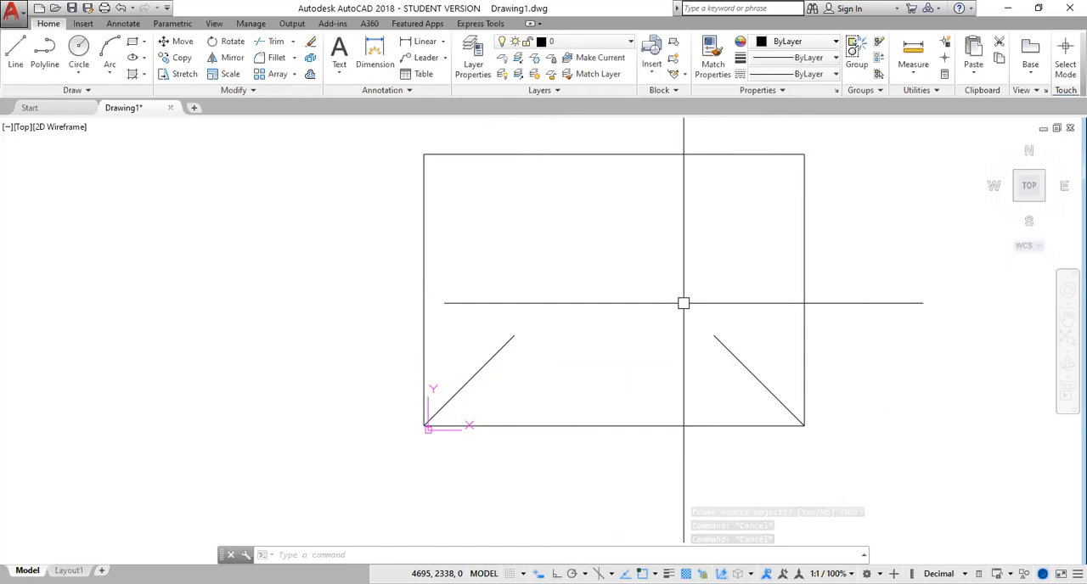
# Mirror the lower-right diagonal upward across the horizontal line through the right side's midpoint, keeping the source line
pyautogui.write('MI')
pyautogui.press('Return')
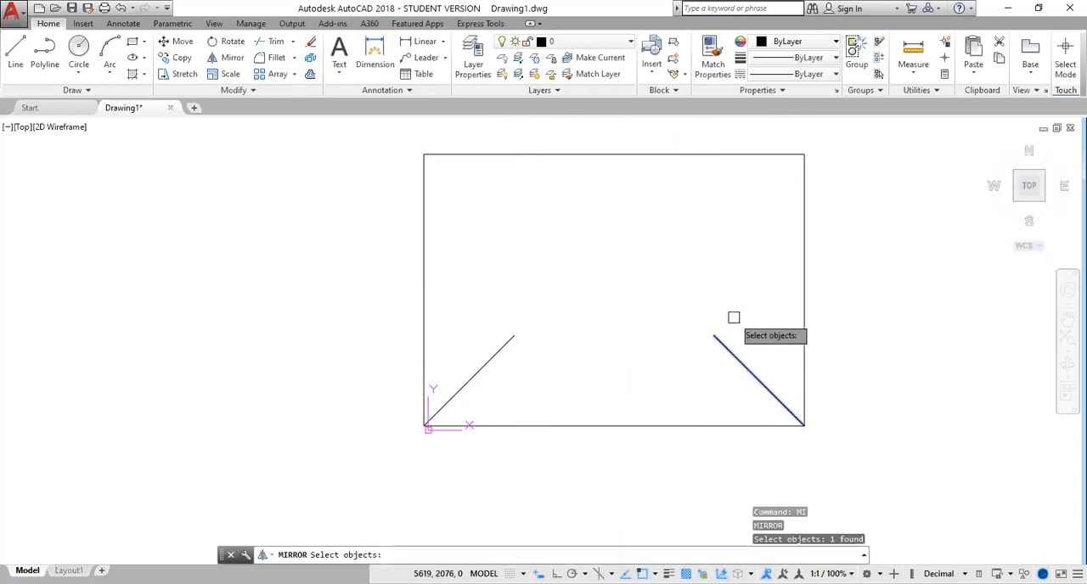
pyautogui.press('Return')
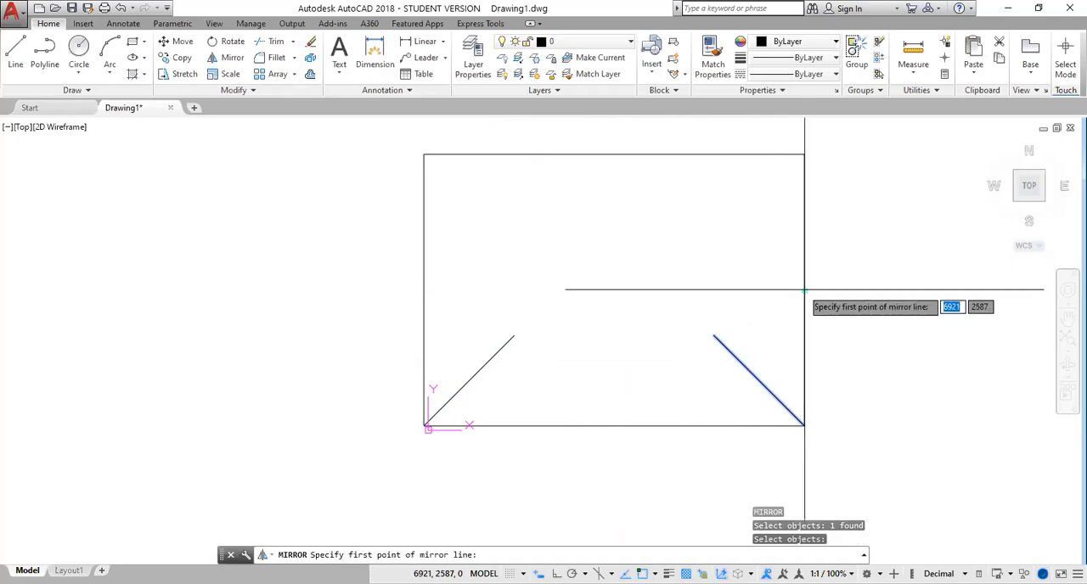
pyautogui.click(802, 289)
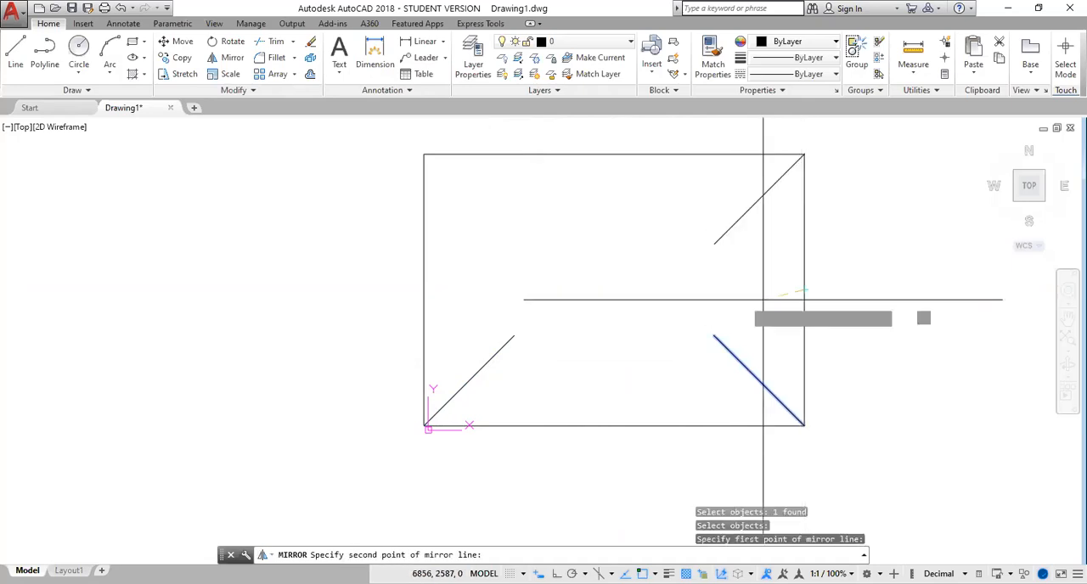
pyautogui.click(677, 290)
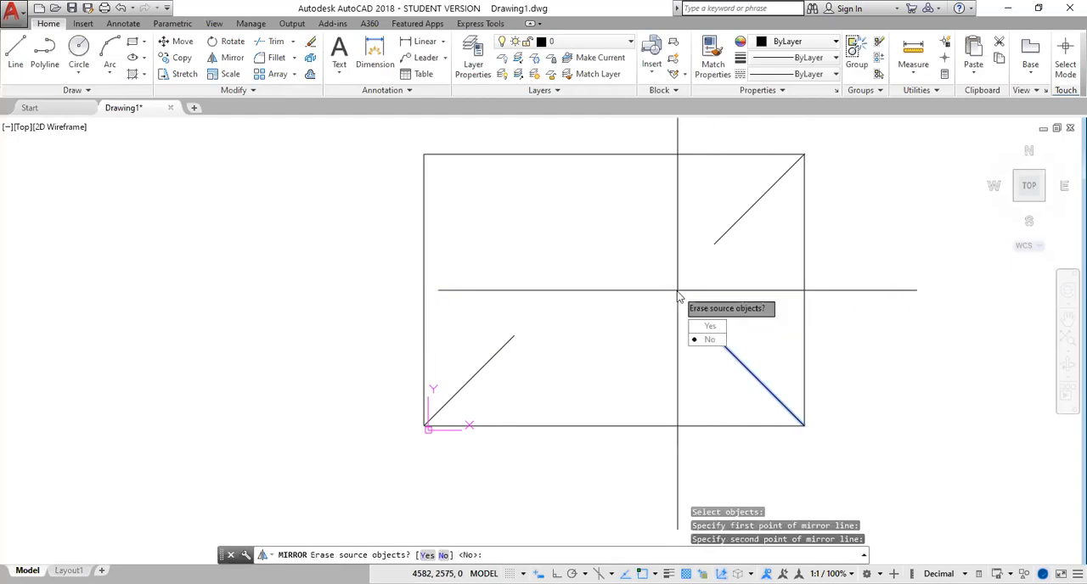
pyautogui.press('Return')
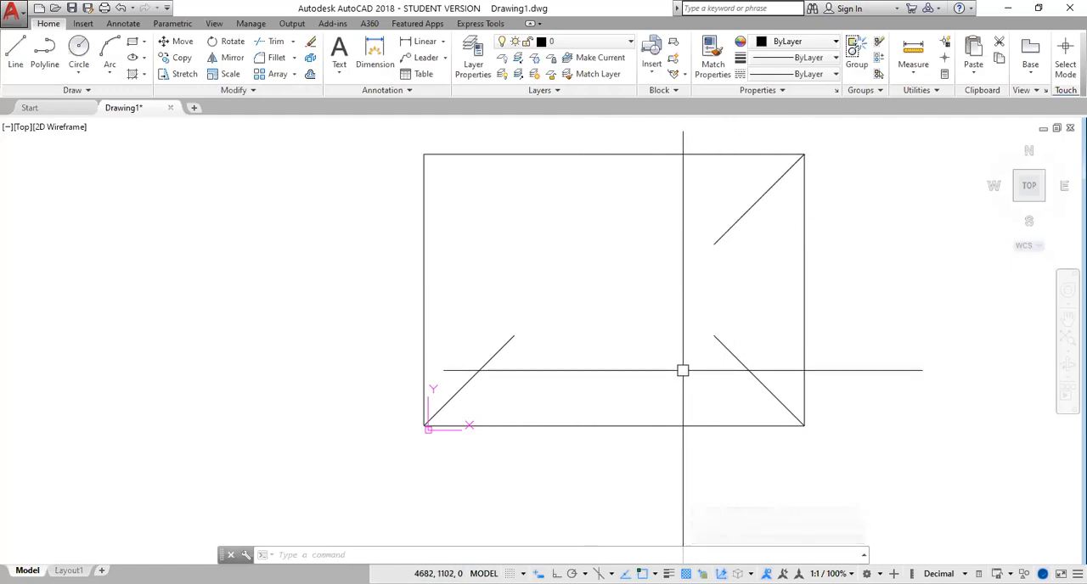
# Fillet the two right-hand diagonals with radius 0 so they meet in a sharp corner
pyautogui.write('F')
pyautogui.press('Return')
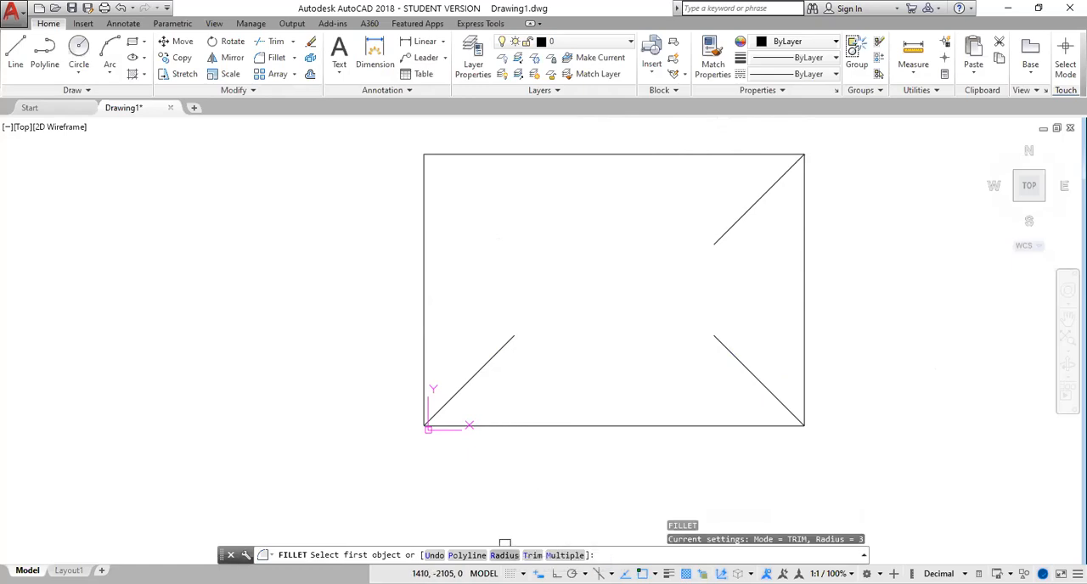
pyautogui.click(505, 553)
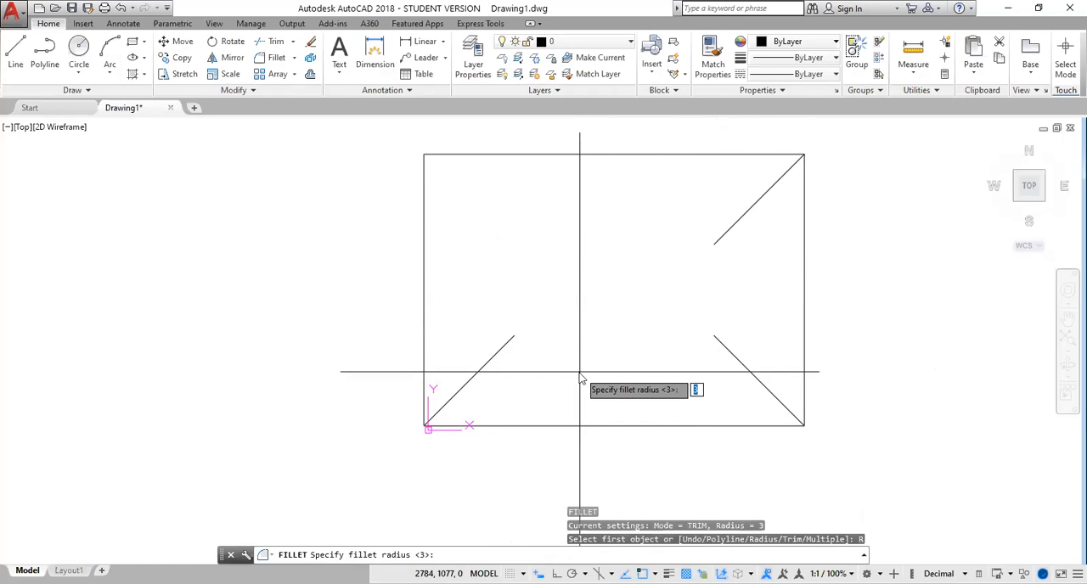
pyautogui.write('0')
pyautogui.press('Return')
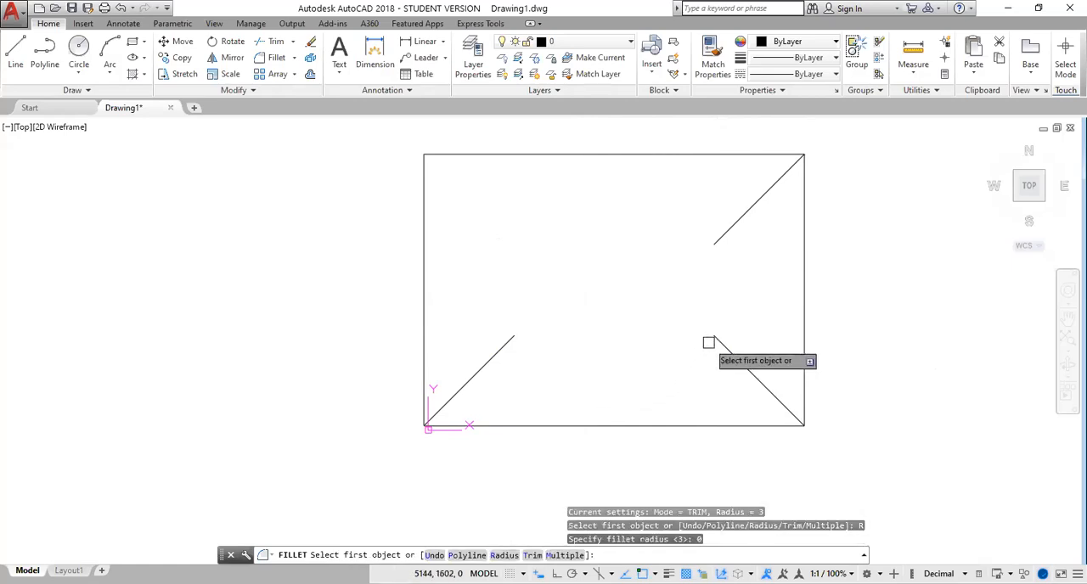
pyautogui.click(717, 342)
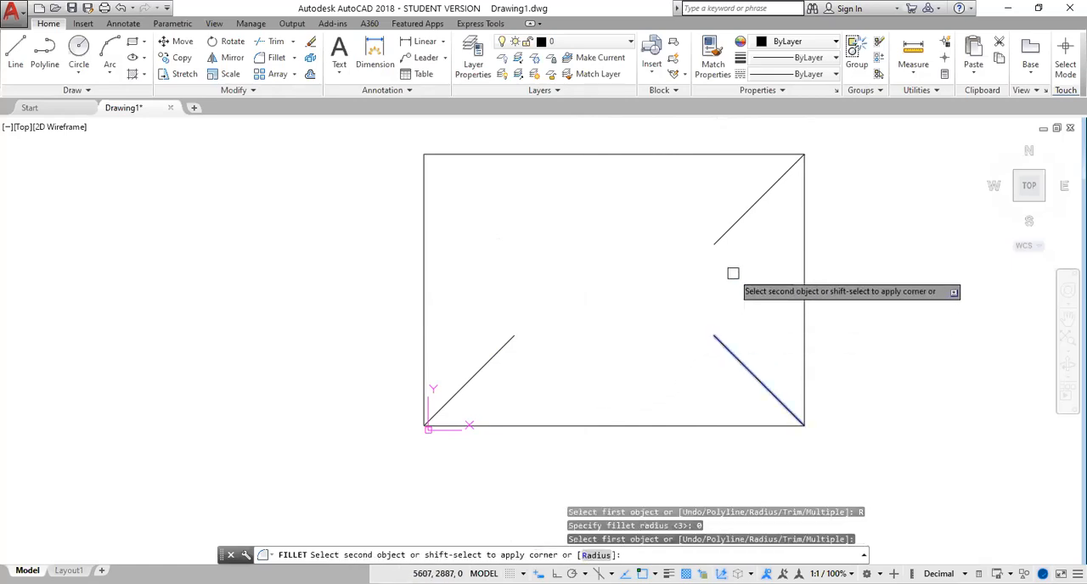
pyautogui.click(717, 234)
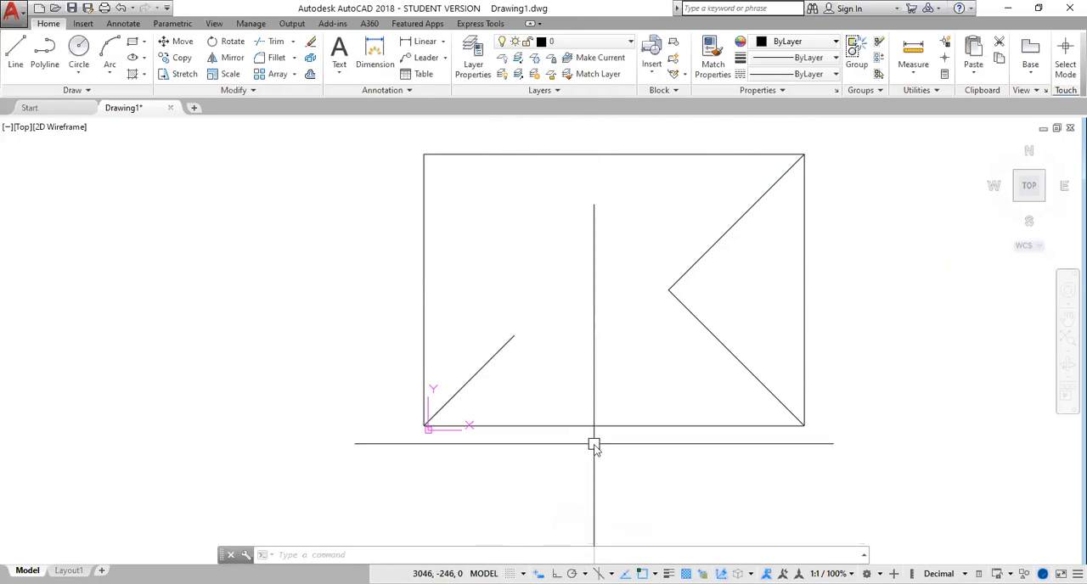
# Mirror both right-hand diagonals to the left side across the line joining the top and bottom edge midpoints, keeping the originals
pyautogui.write('mi')
pyautogui.press('Return')
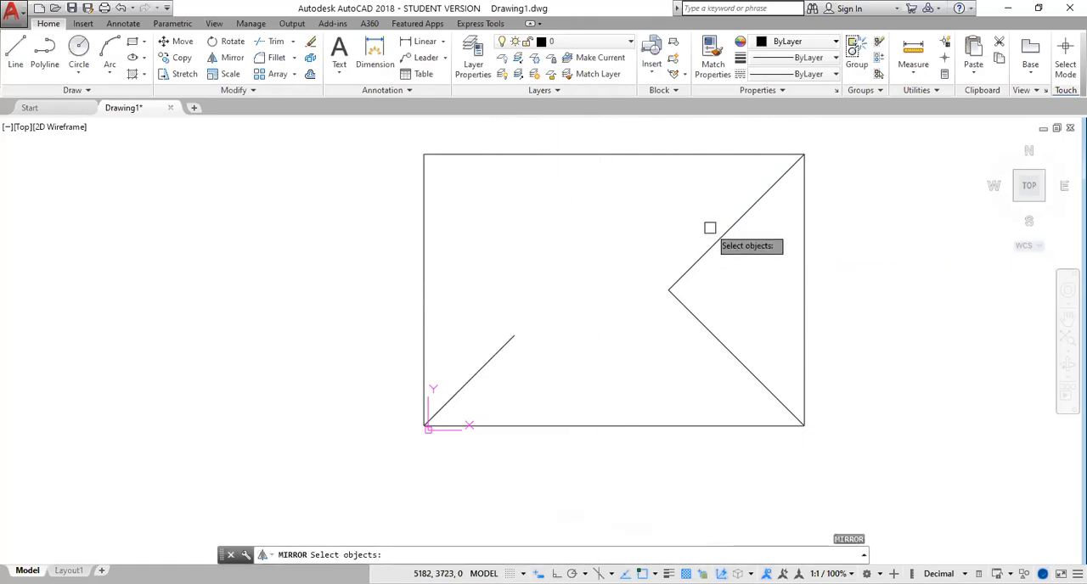
pyautogui.click(717, 343)
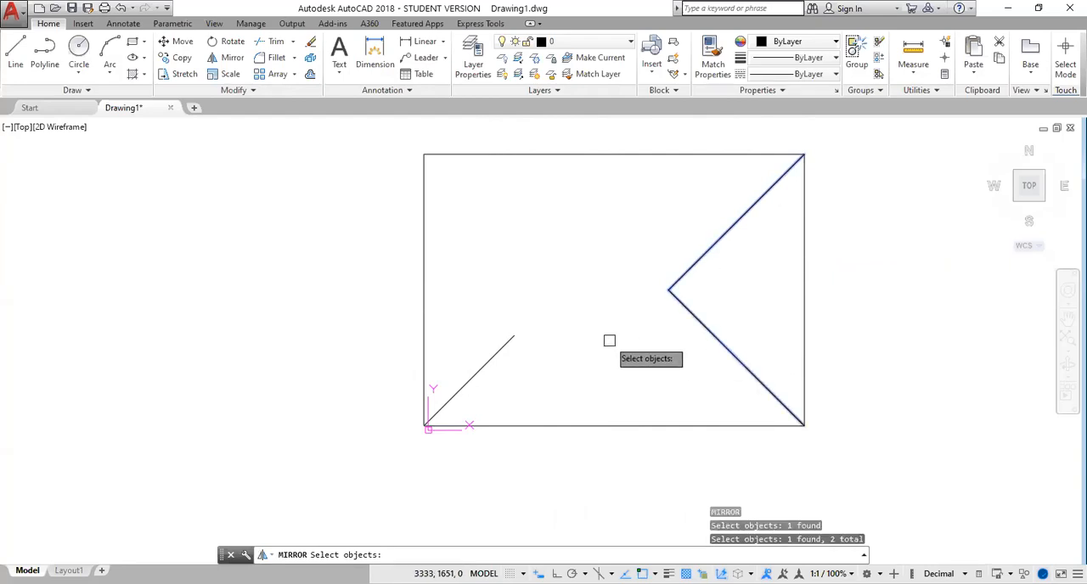
pyautogui.press('Return')
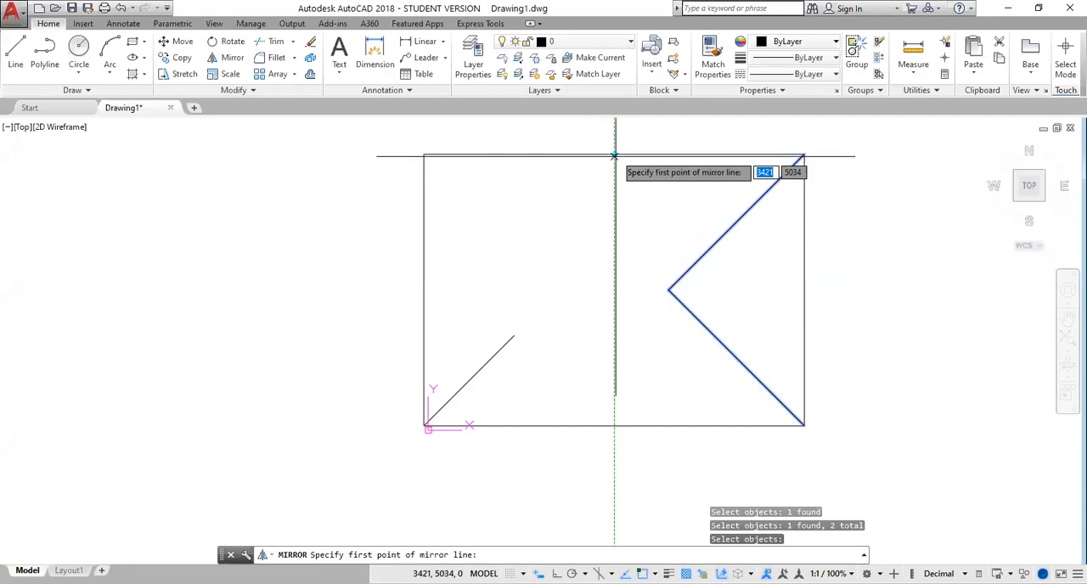
pyautogui.click(614, 155)
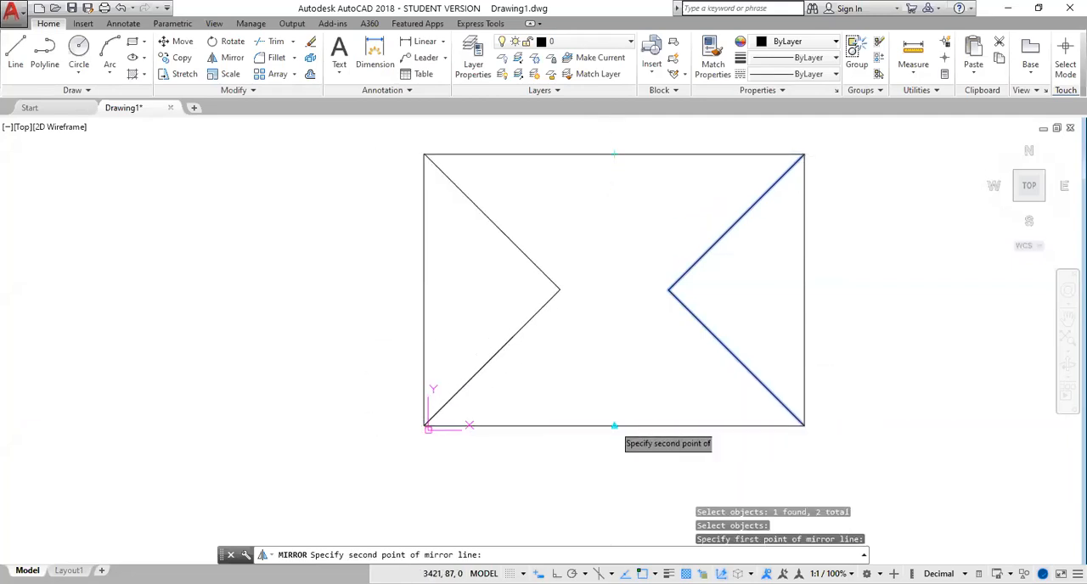
pyautogui.click(613, 426)
pyautogui.press('Return')
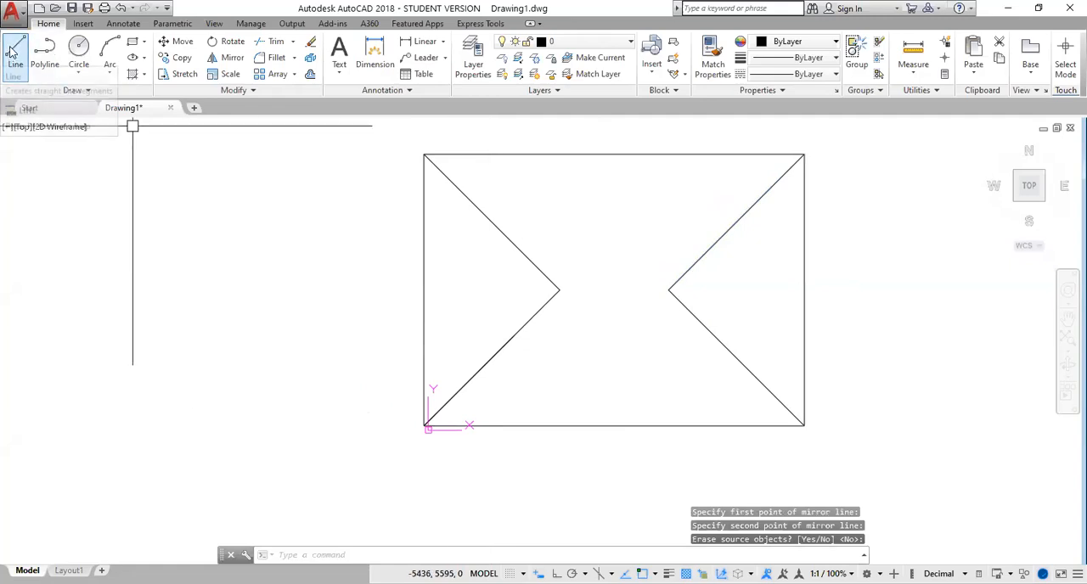
# Draw a horizontal ridge line connecting the left and right points where the diagonals meet
pyautogui.click(13, 54)
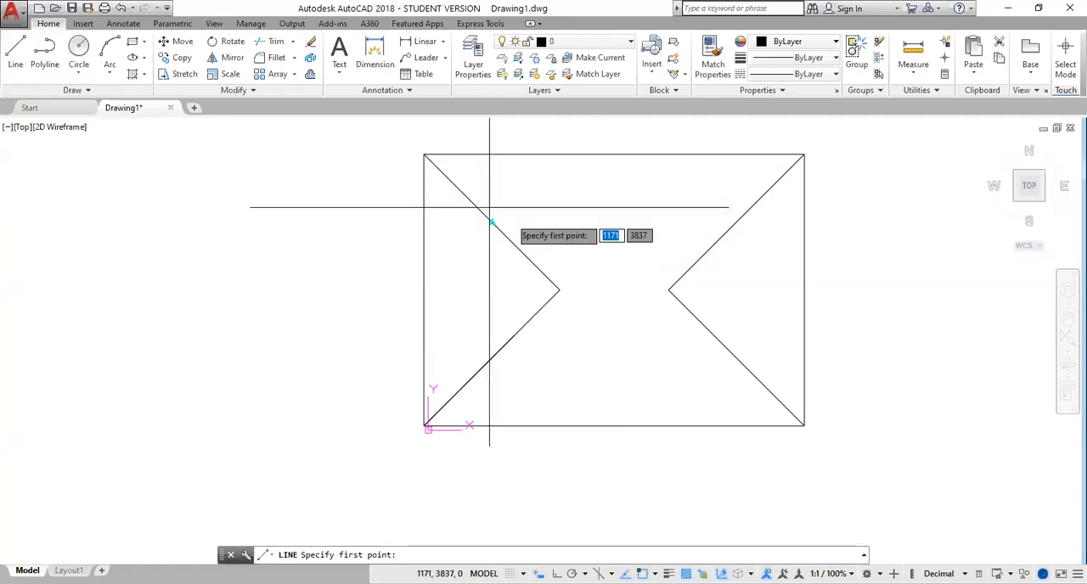
pyautogui.click(559, 290)
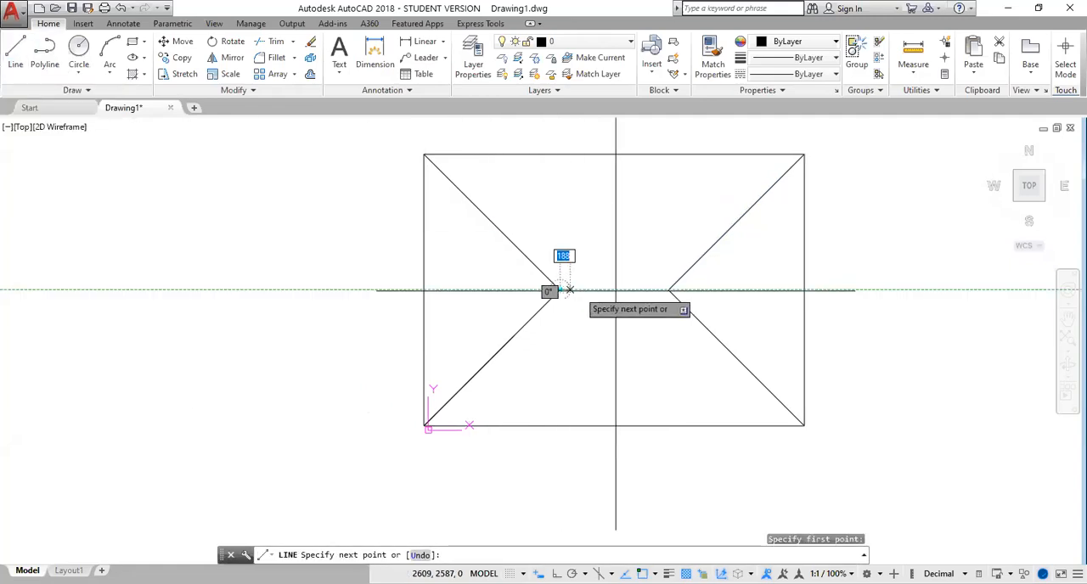
pyautogui.click(670, 289)
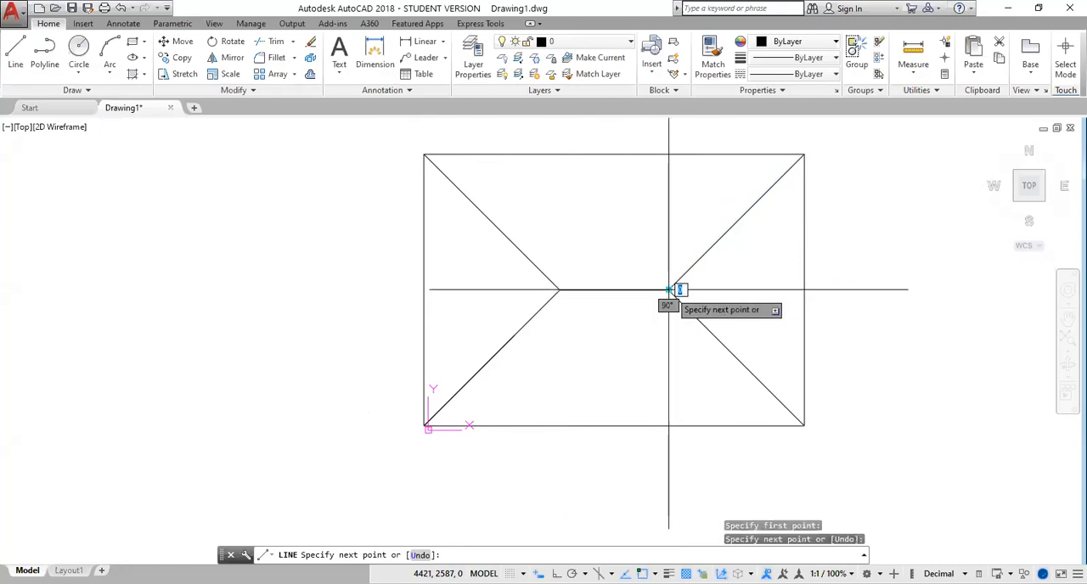
pyautogui.press('Return')
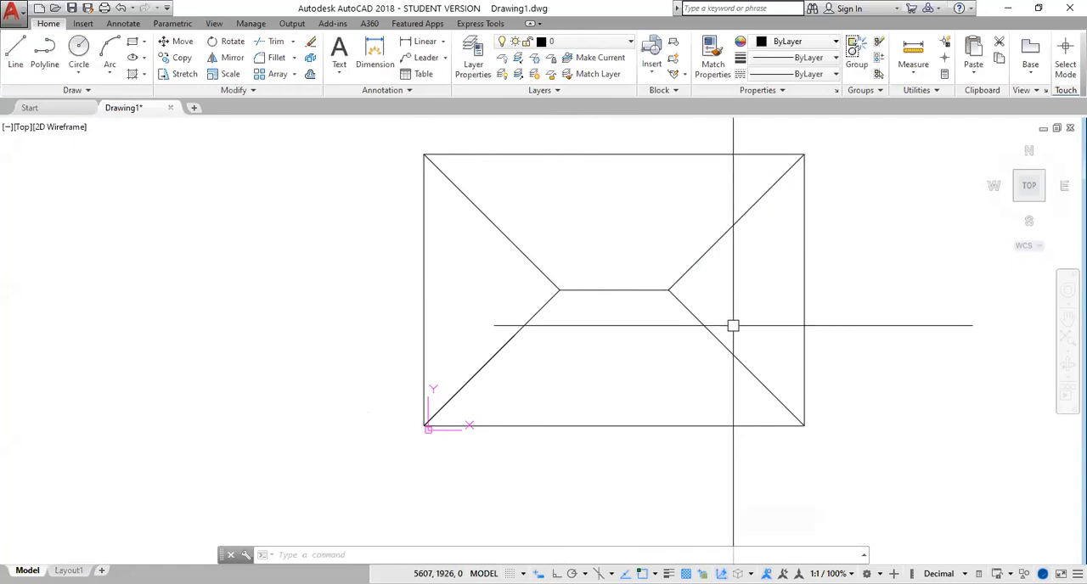
pyautogui.write('o')
pyautogui.press('Return')
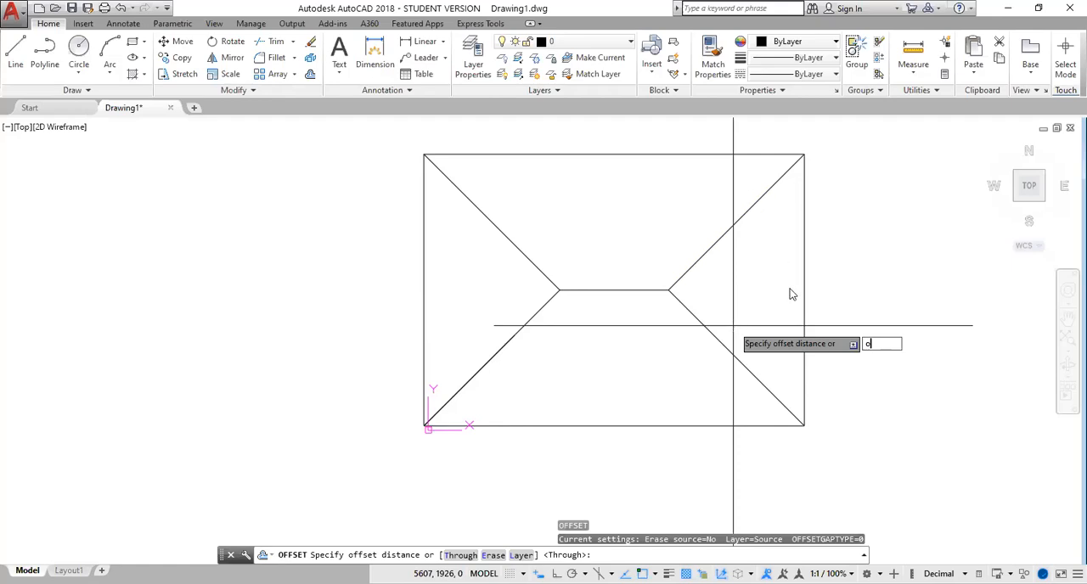
pyautogui.press('Escape')
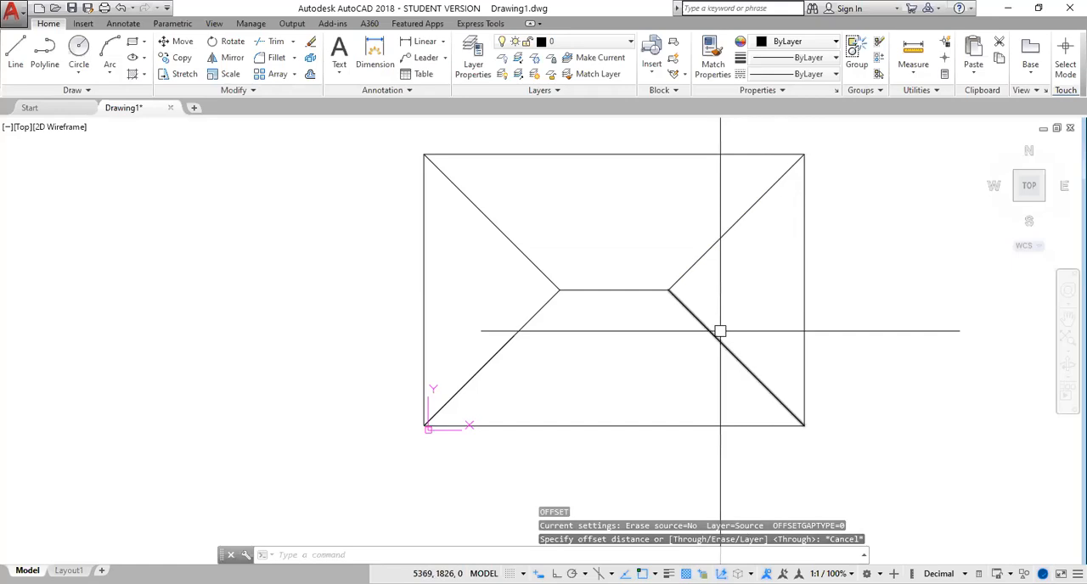
# Offset the upper-right diagonal by 25 to both of its sides
pyautogui.press('Return')
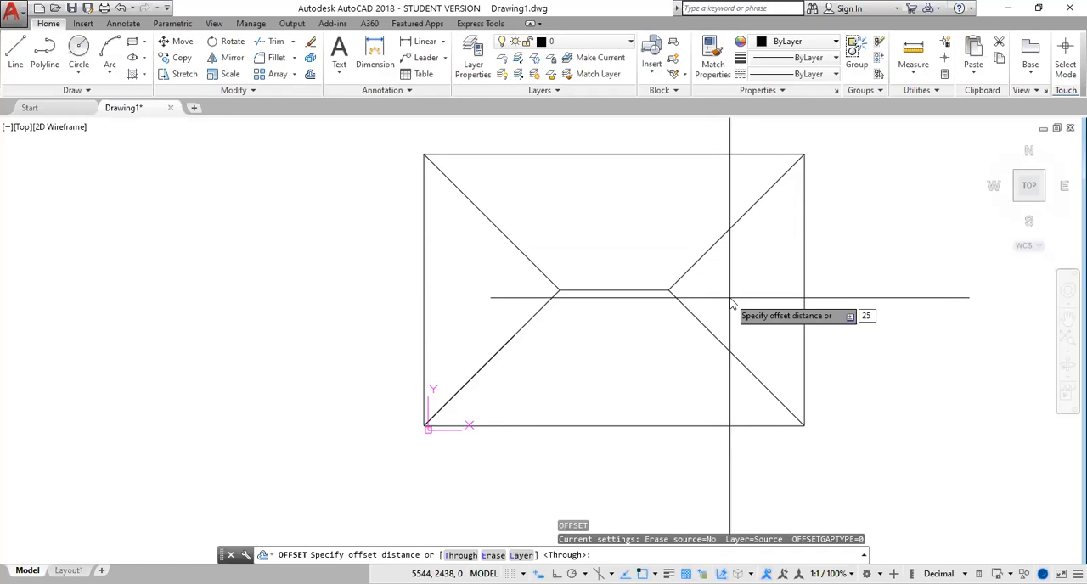
pyautogui.write('25')
pyautogui.press('Return')
pyautogui.click(728, 229)
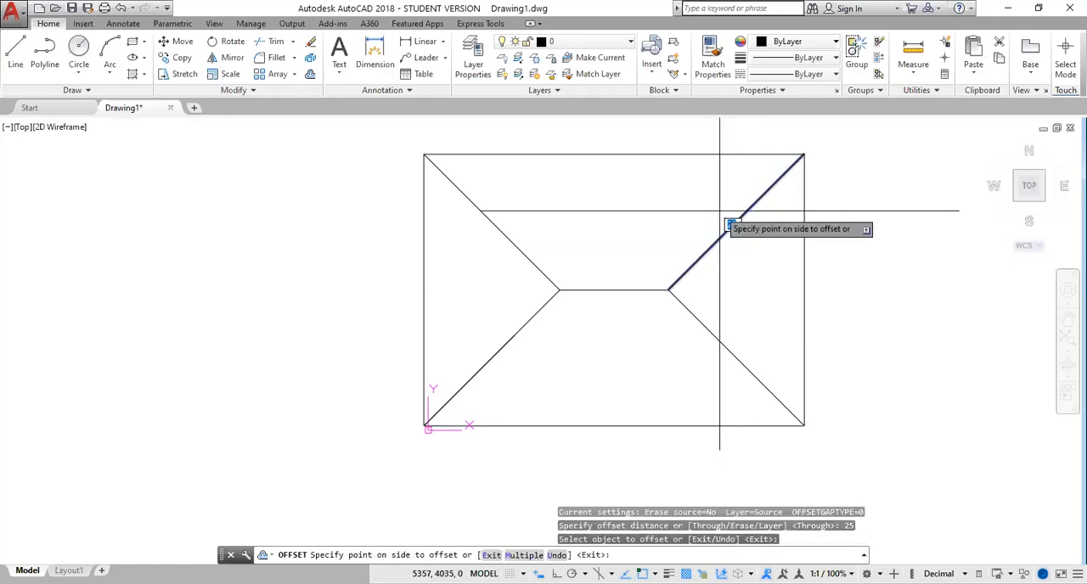
pyautogui.click(720, 219)
pyautogui.scroll(5, 723, 233)
pyautogui.click(745, 236)
pyautogui.click(768, 267)
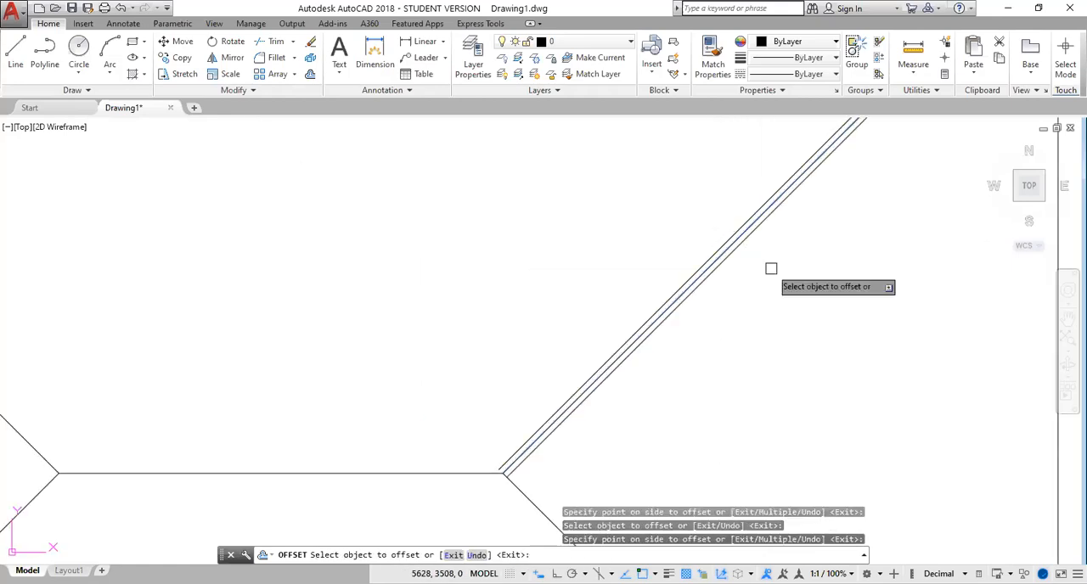
# Offset the horizontal ridge line by 25 to both its upper and lower side
pyautogui.click(439, 473)
pyautogui.click(442, 463)
pyautogui.click(426, 473)
pyautogui.click(450, 491)
# Offset the lower-right diagonal by 25 to both of its sides
pyautogui.click(522, 493)
pyautogui.click(524, 502)
pyautogui.click(521, 505)
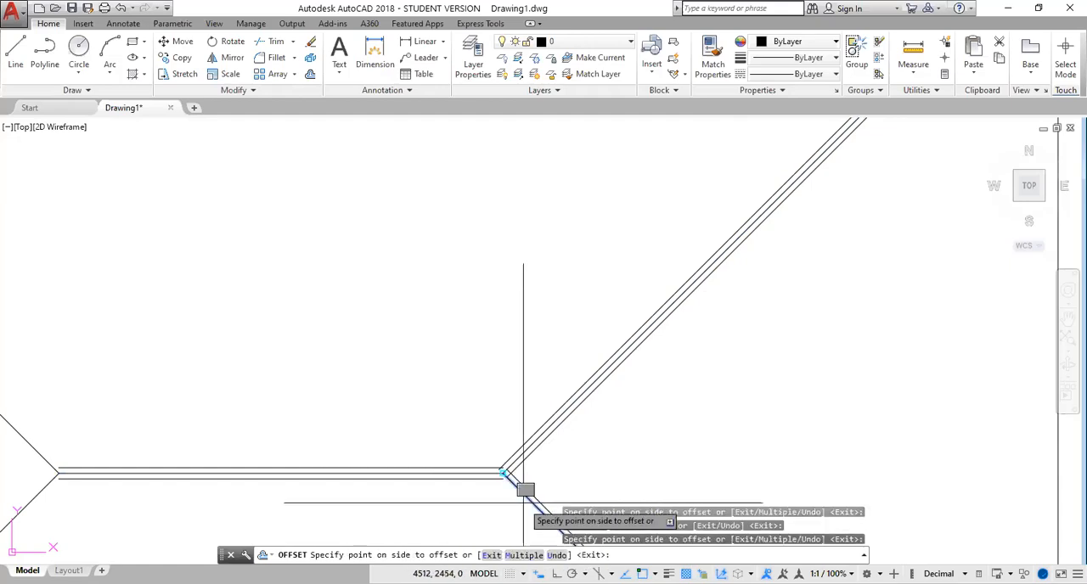
pyautogui.click(476, 494)
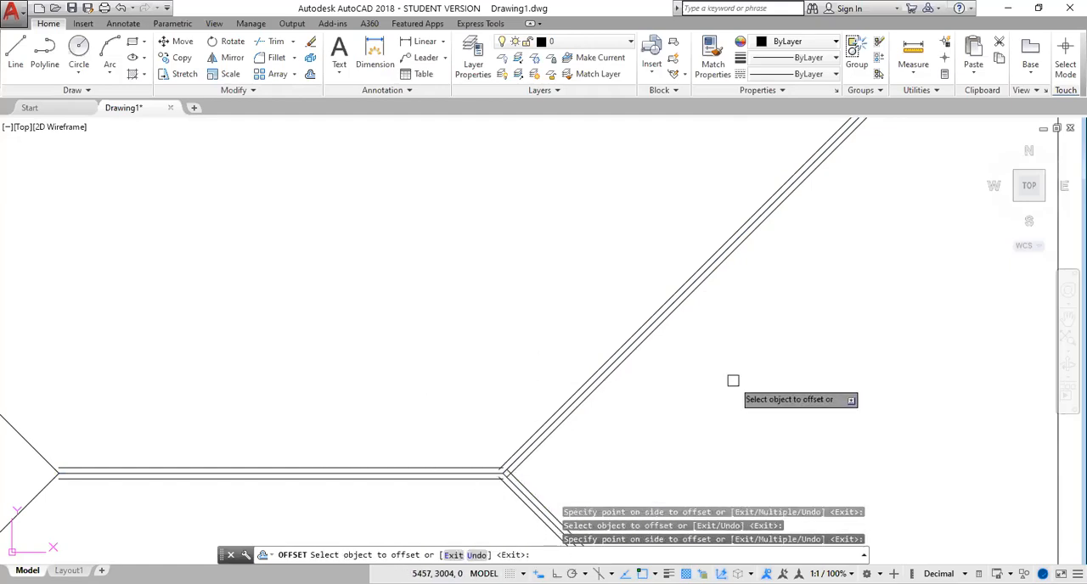
# Offset the upper-left diagonal by 25 to both of its sides
pyautogui.moveTo(736, 384)
pyautogui.mouseDown(button='middle')
pyautogui.moveTo(837, 271)
pyautogui.moveTo(857, 277)
pyautogui.mouseUp(button='middle')
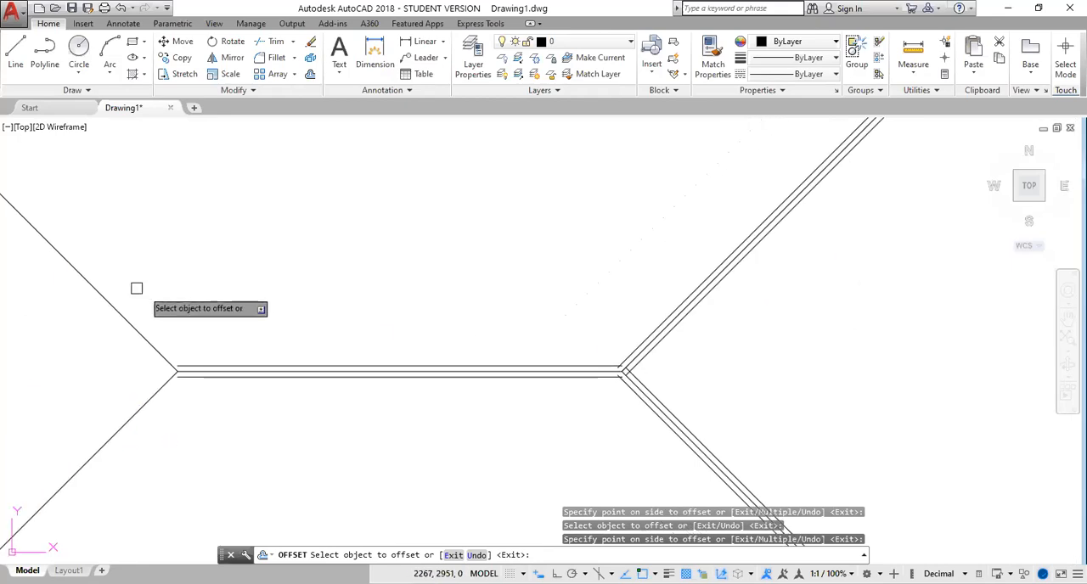
pyautogui.click(104, 300)
pyautogui.click(136, 309)
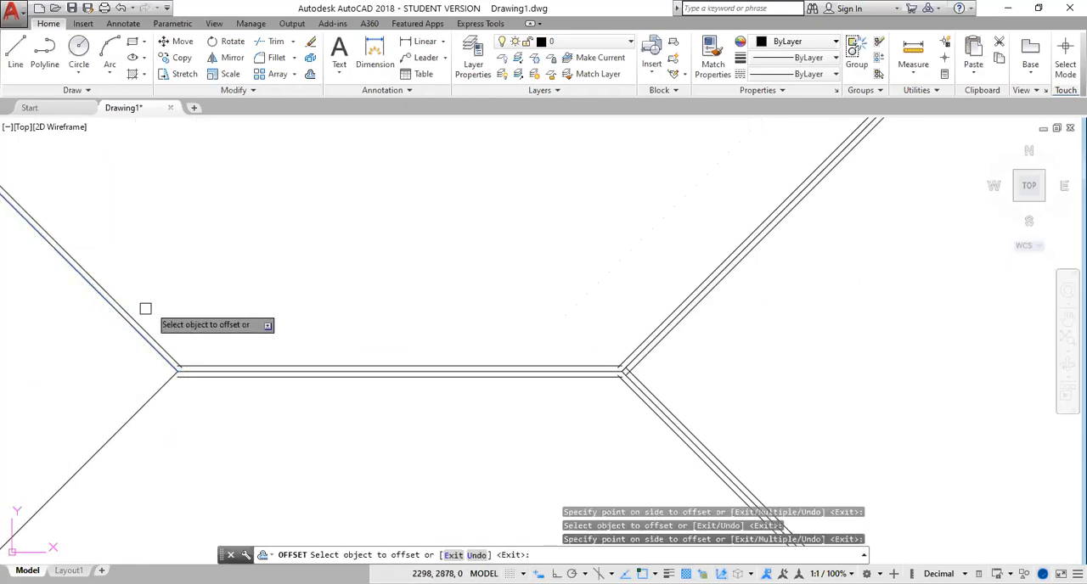
pyautogui.click(125, 321)
pyautogui.click(115, 357)
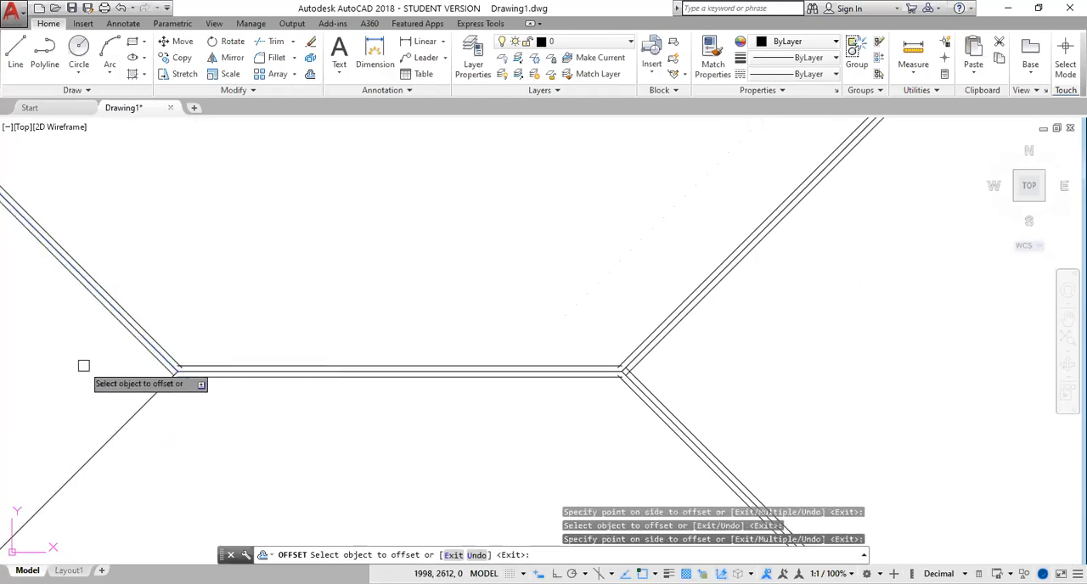
# Offset the lower-left diagonal by 25 to both of its sides and end the Offset command
pyautogui.click(128, 414)
pyautogui.click(85, 374)
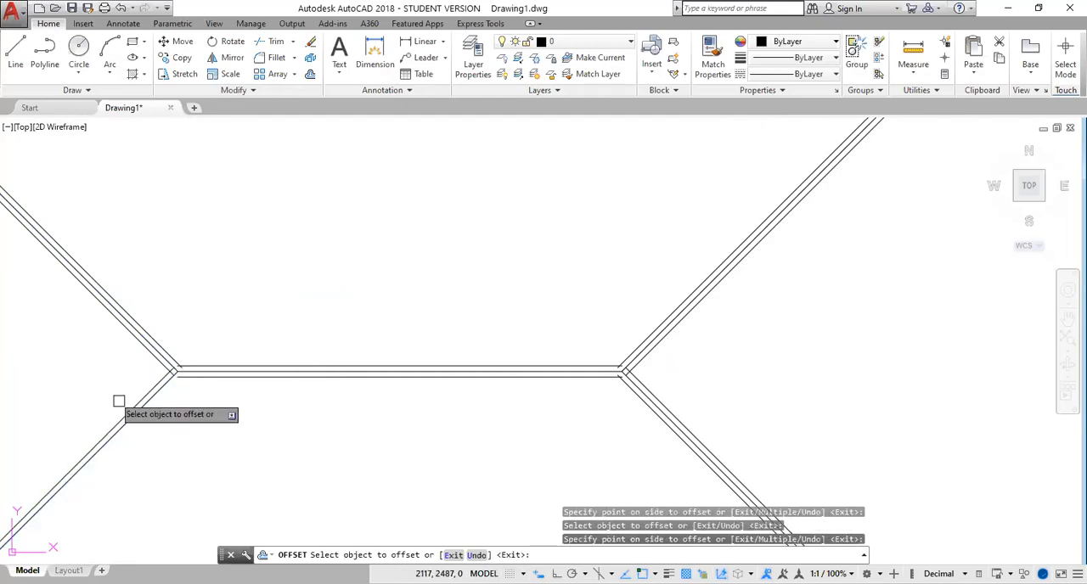
pyautogui.click(133, 406)
pyautogui.click(183, 435)
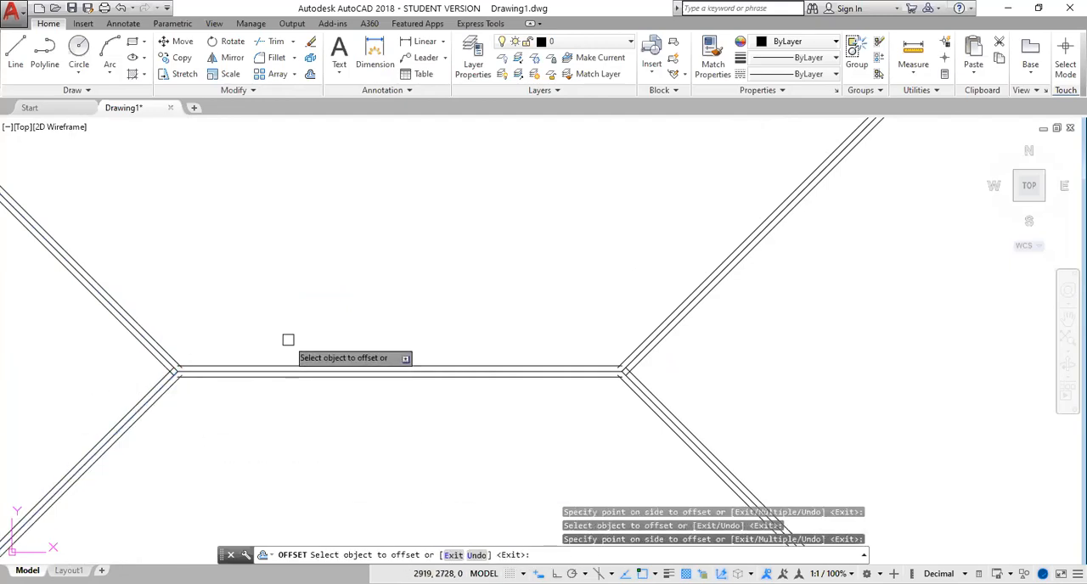
pyautogui.scroll(-4, 289, 339)
pyautogui.press('Escape')
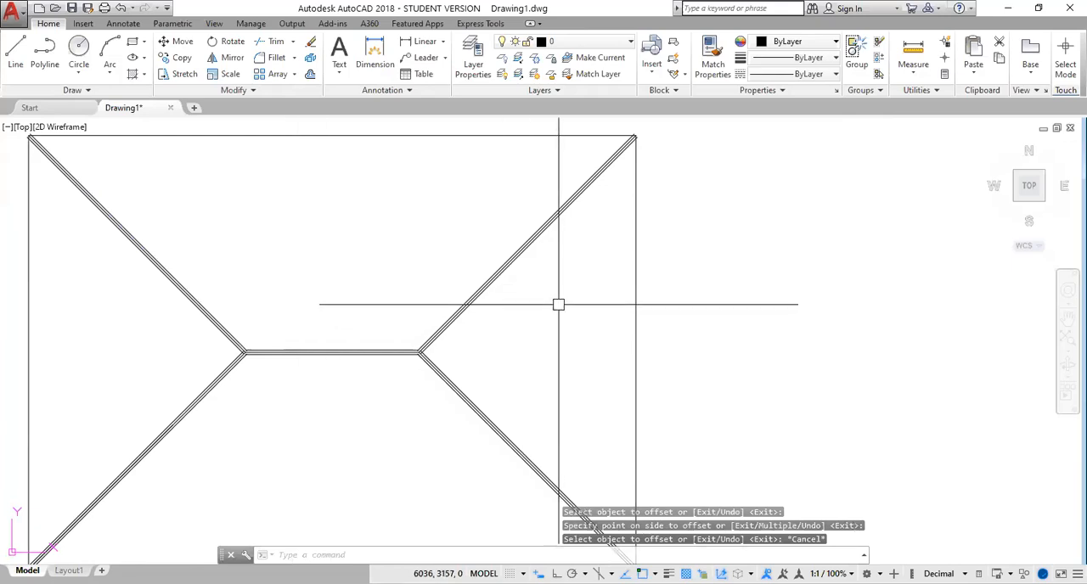
# Draw a horizontal line from the crossing of the offset hip lines at the ridge's right end to the rectangle's right edge
pyautogui.scroll(2, 534, 314)
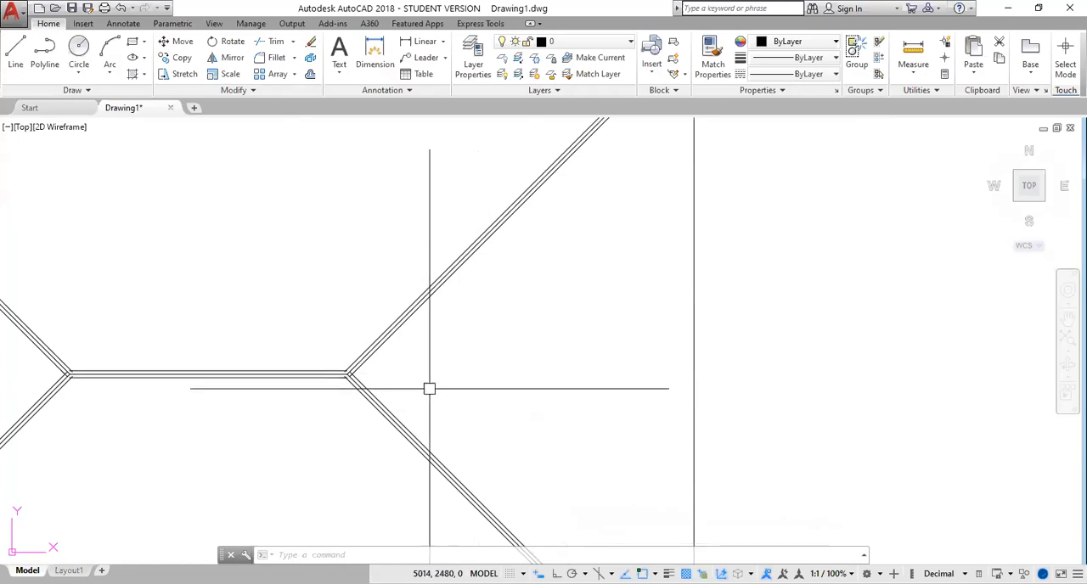
pyautogui.scroll(3, 438, 389)
pyautogui.click(13, 53)
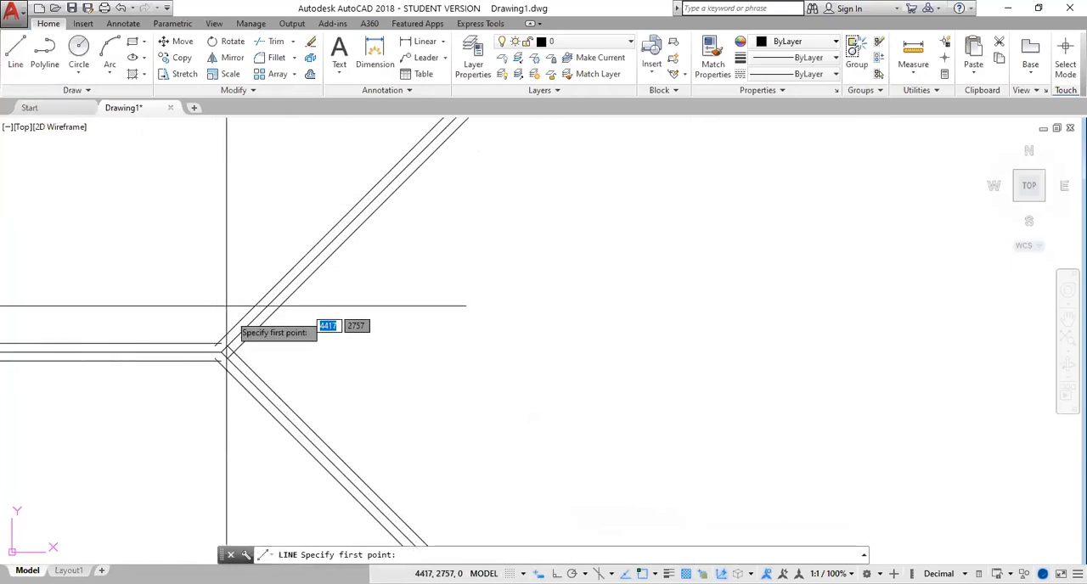
pyautogui.click(231, 352)
pyautogui.scroll(-4, 821, 379)
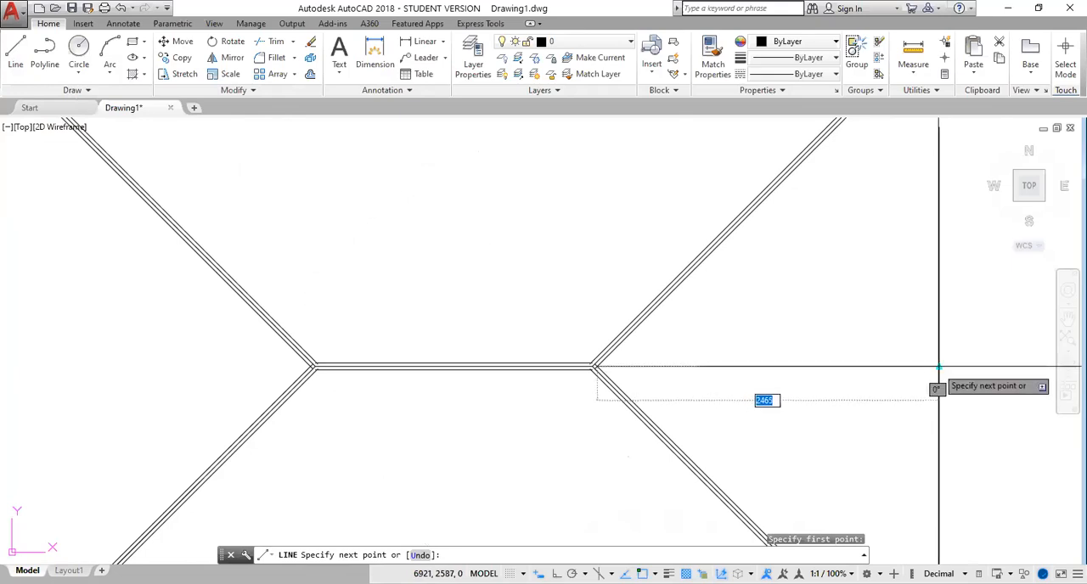
pyautogui.click(938, 368)
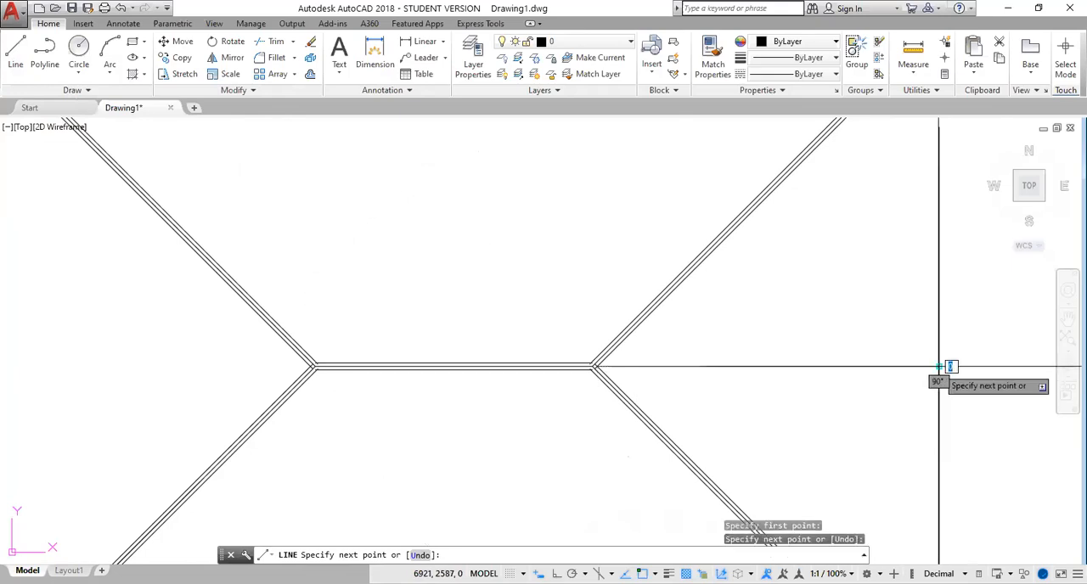
pyautogui.press('Return')
# Offset the horizontal line between the ridge's right end and the right edge by 25 to both sides
pyautogui.moveTo(854, 405)
pyautogui.mouseDown(button='middle')
pyautogui.moveTo(812, 381)
pyautogui.moveTo(600, 371)
pyautogui.mouseUp(button='middle')
pyautogui.scroll(2, 599, 367)
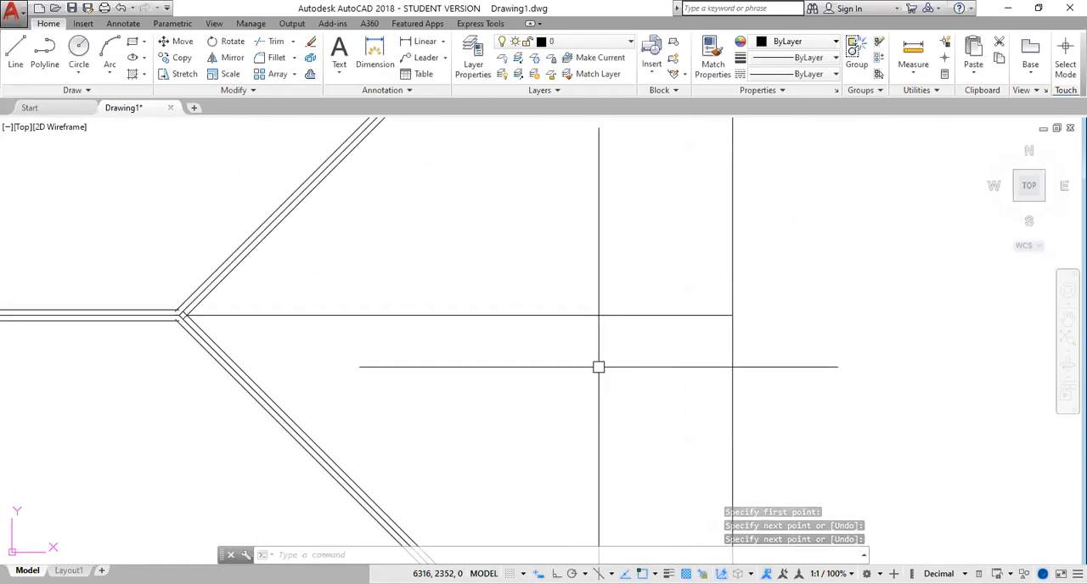
pyautogui.write('o')
pyautogui.press('Return')
pyautogui.press('Return')
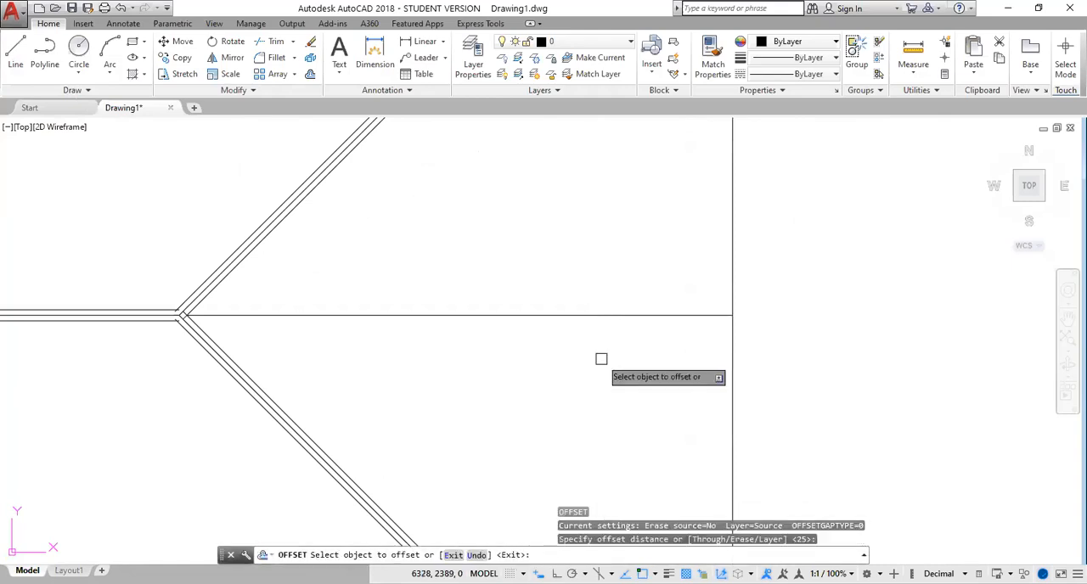
pyautogui.click(614, 317)
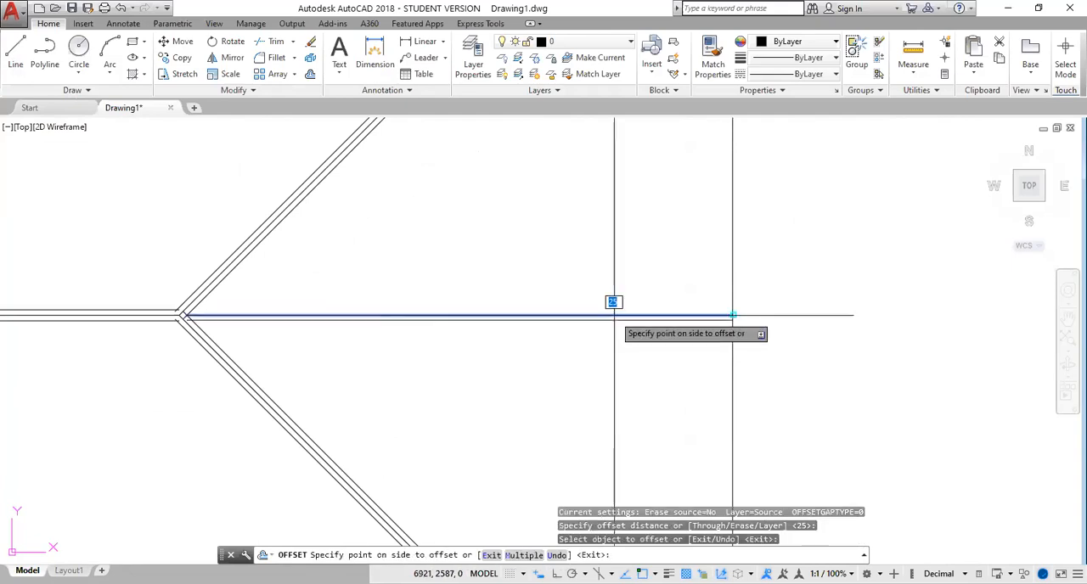
pyautogui.click(614, 301)
pyautogui.click(621, 317)
pyautogui.click(621, 352)
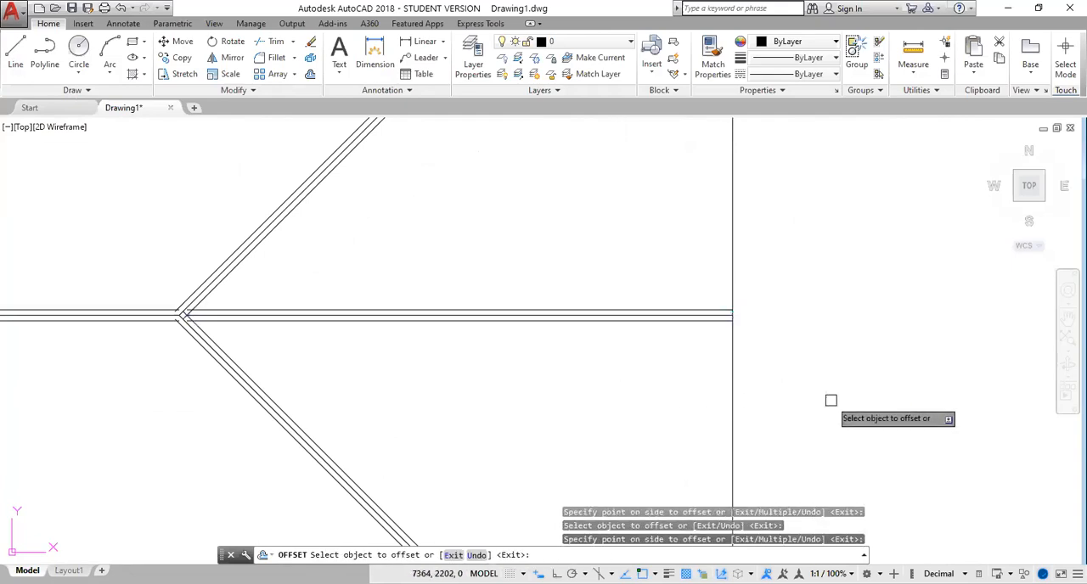
pyautogui.press('Escape')
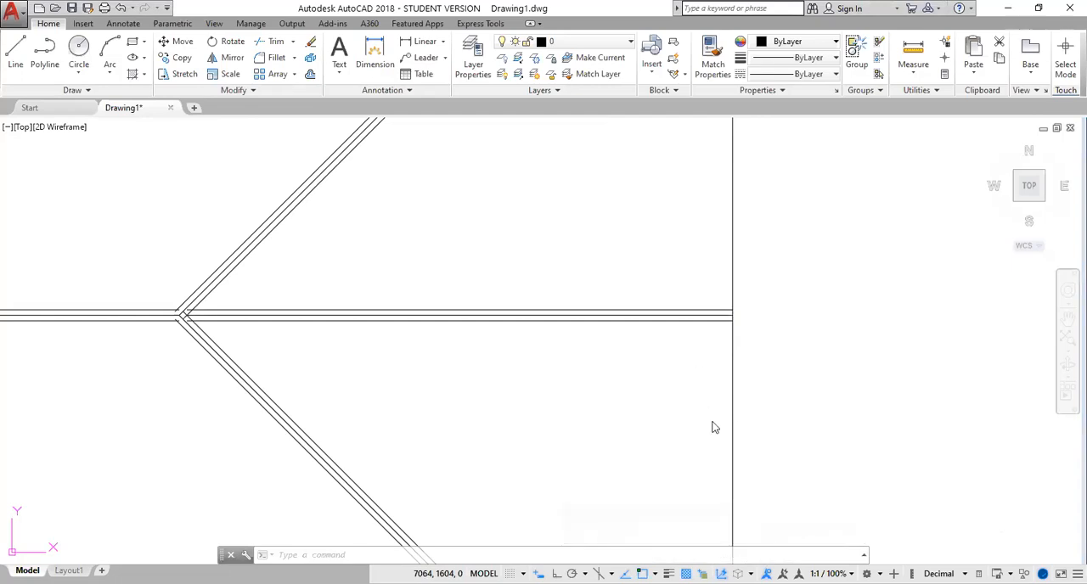
# Try to make a rectangular array of the upper offset line that runs to the rectangle's right edge
pyautogui.scroll(-2, 711, 427)
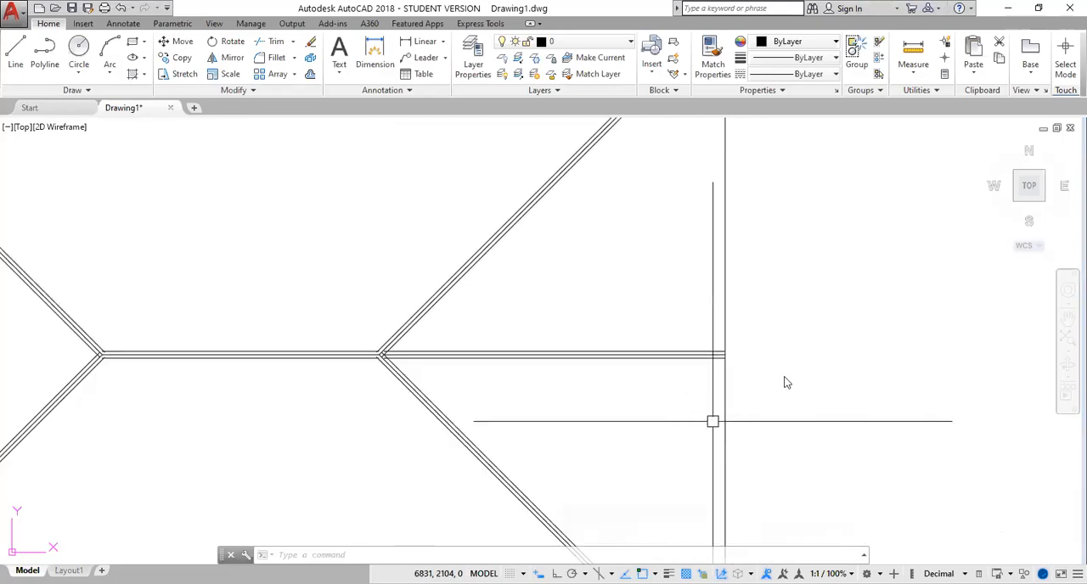
pyautogui.scroll(3, 785, 382)
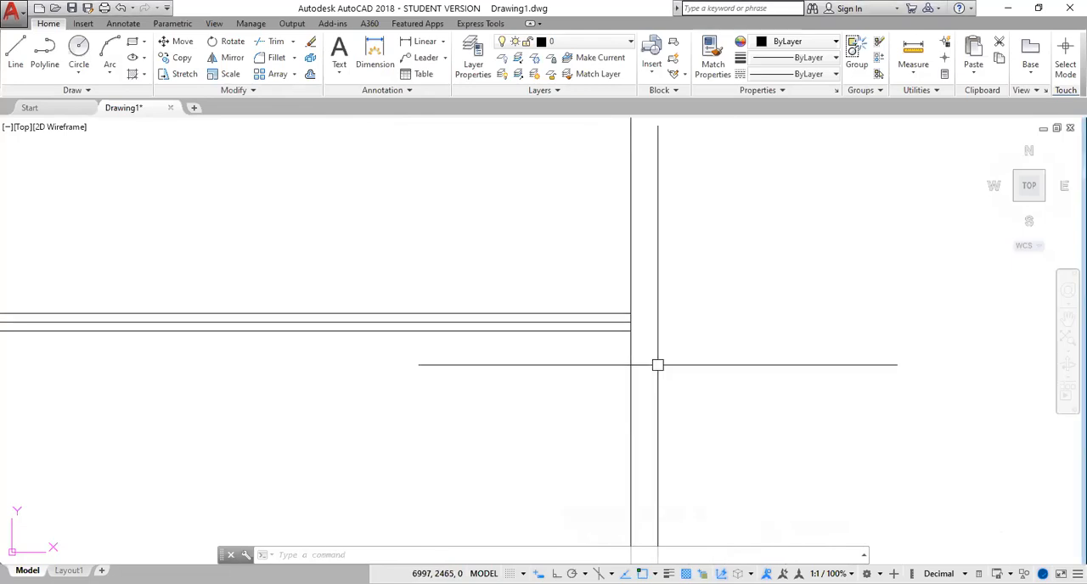
pyautogui.scroll(-3, 655, 364)
pyautogui.moveTo(730, 343); pyautogui.dragTo(504, 470, button='middle')
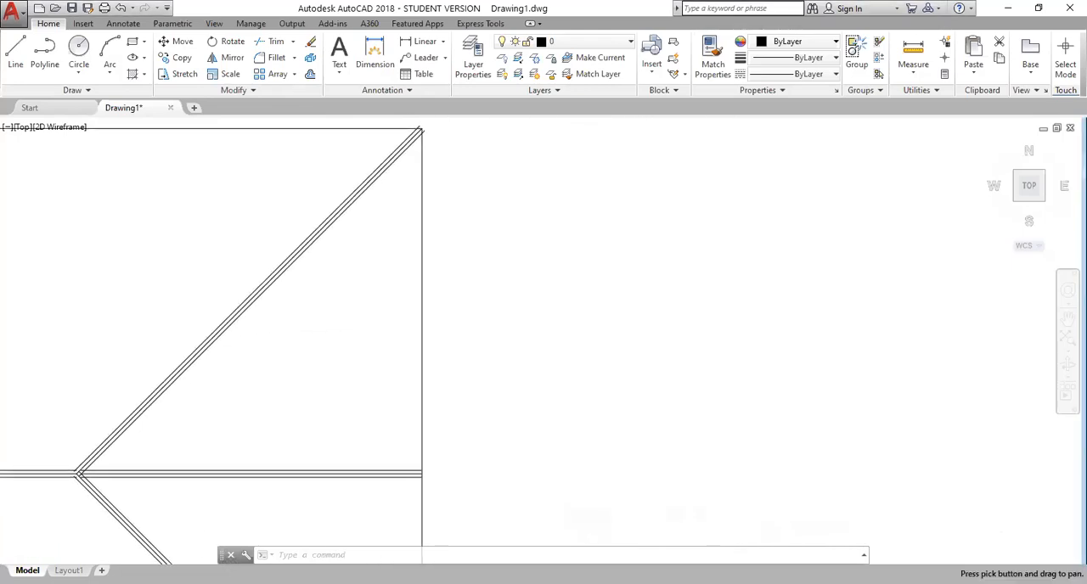
pyautogui.scroll(1, 392, 463)
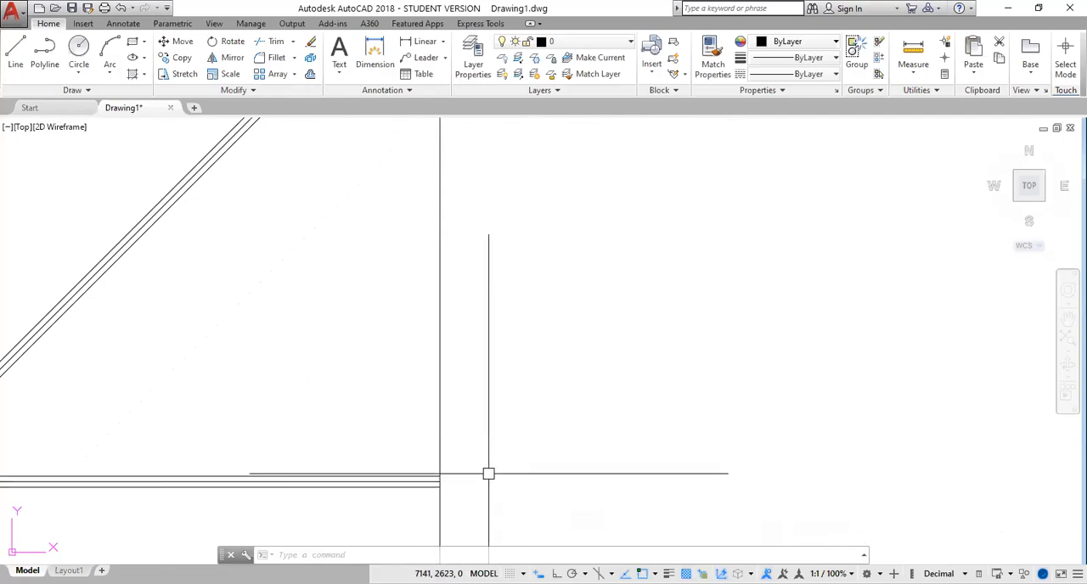
pyautogui.write('o')
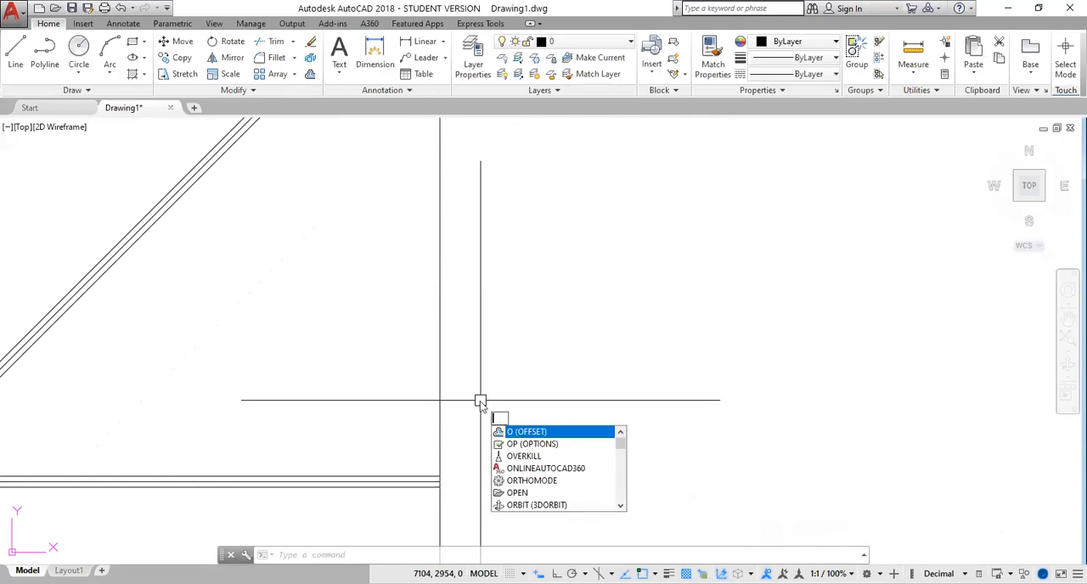
pyautogui.press('BackSpace')
pyautogui.write('ar')
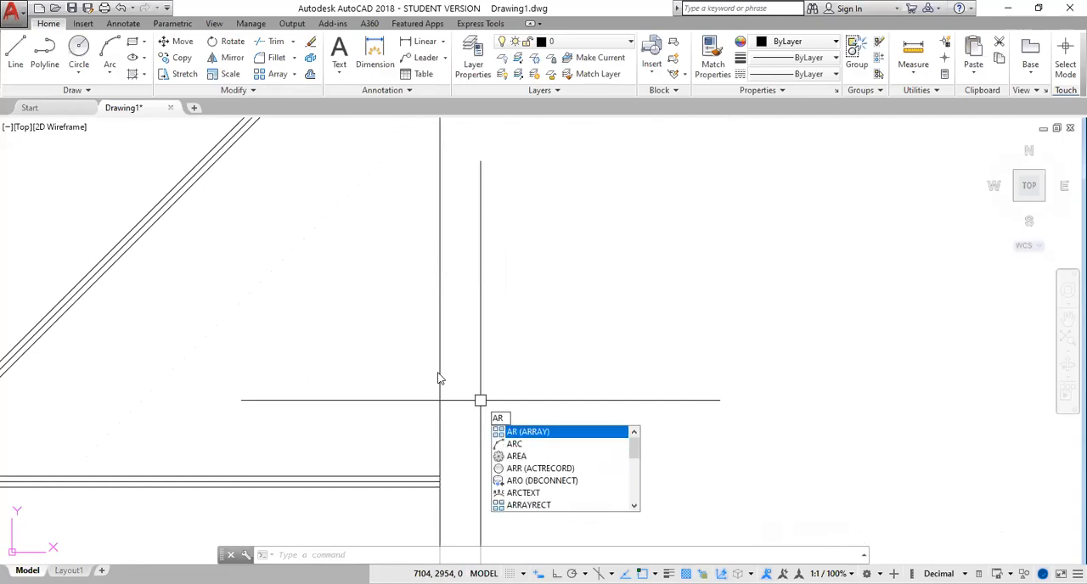
pyautogui.press('Return')
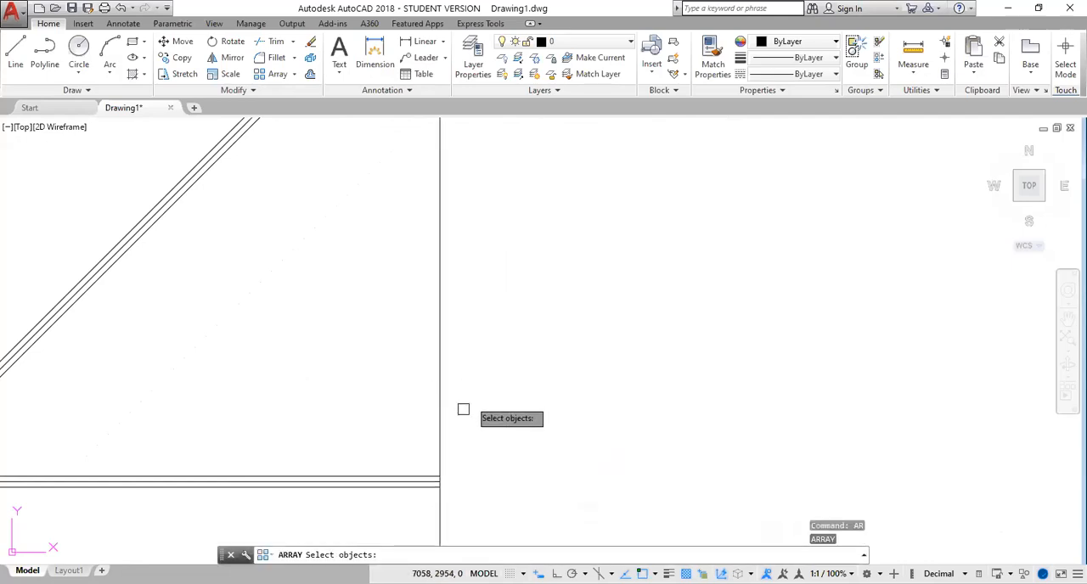
pyautogui.click(422, 475)
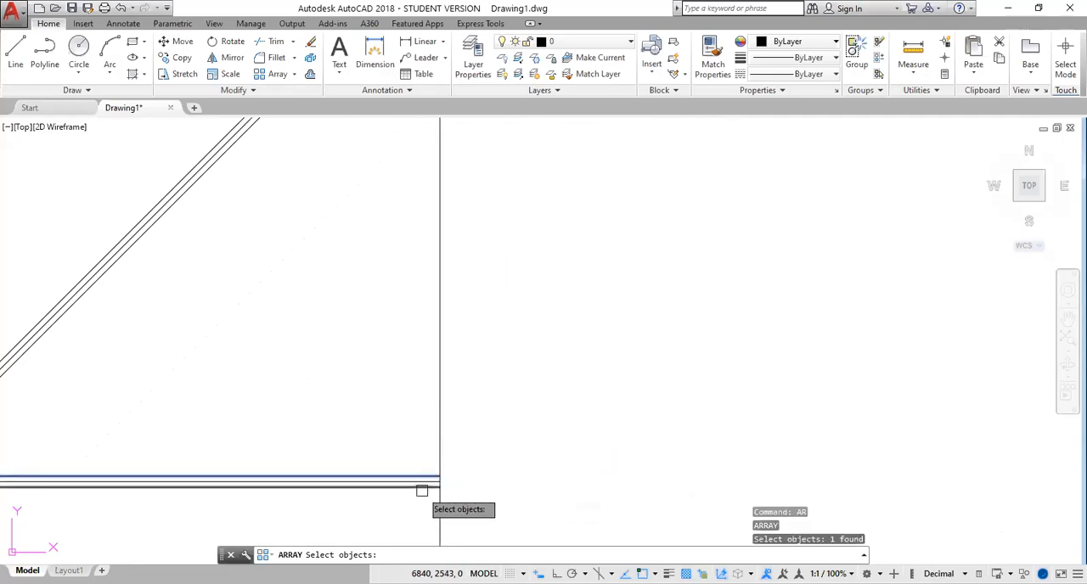
pyautogui.press('Return')
pyautogui.write('r')
pyautogui.press('Return')
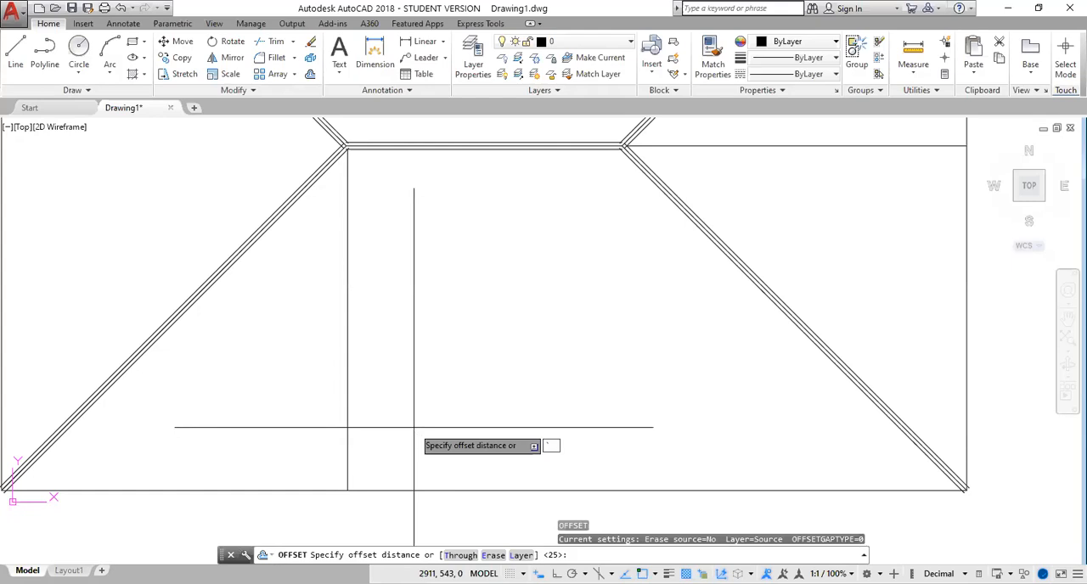
# With Ortho on, draw an open-topped U of lines 50 wide and about 152 tall in the lower roof area below the ridge
pyautogui.press('Escape')
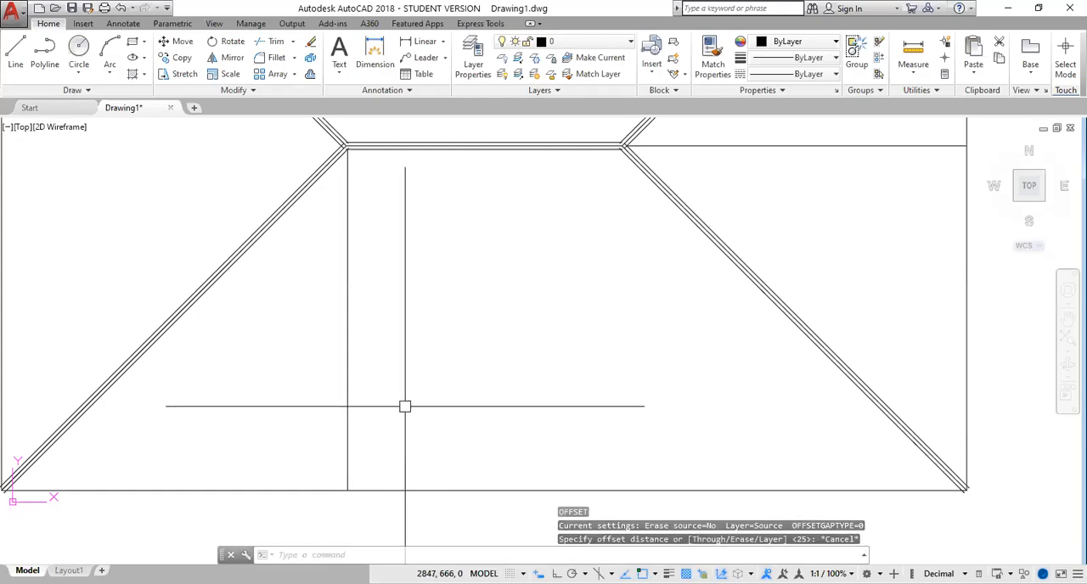
pyautogui.click(11, 51)
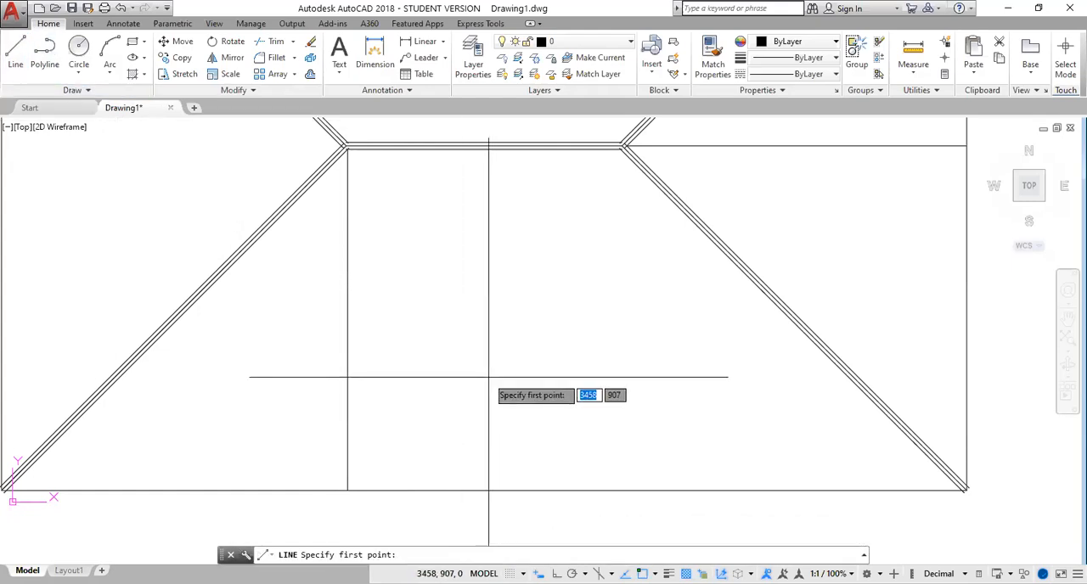
pyautogui.click(485, 382)
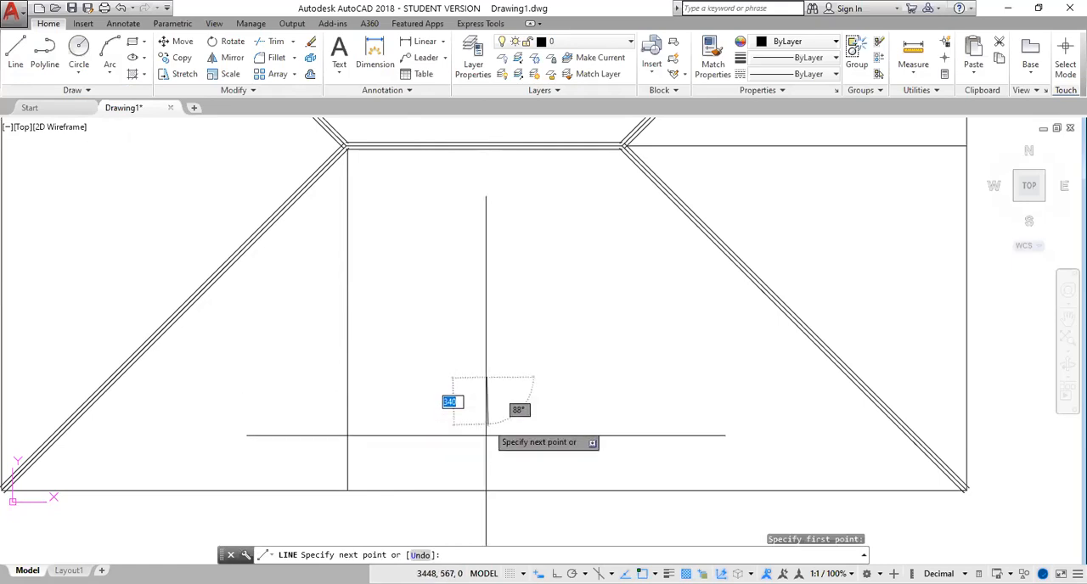
pyautogui.press('F8')
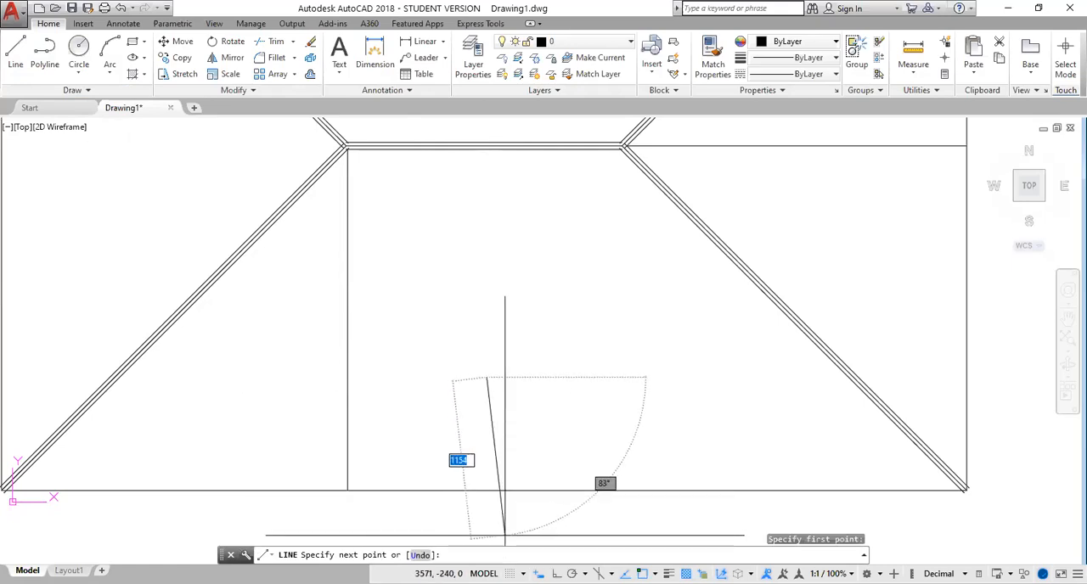
pyautogui.press('F8')
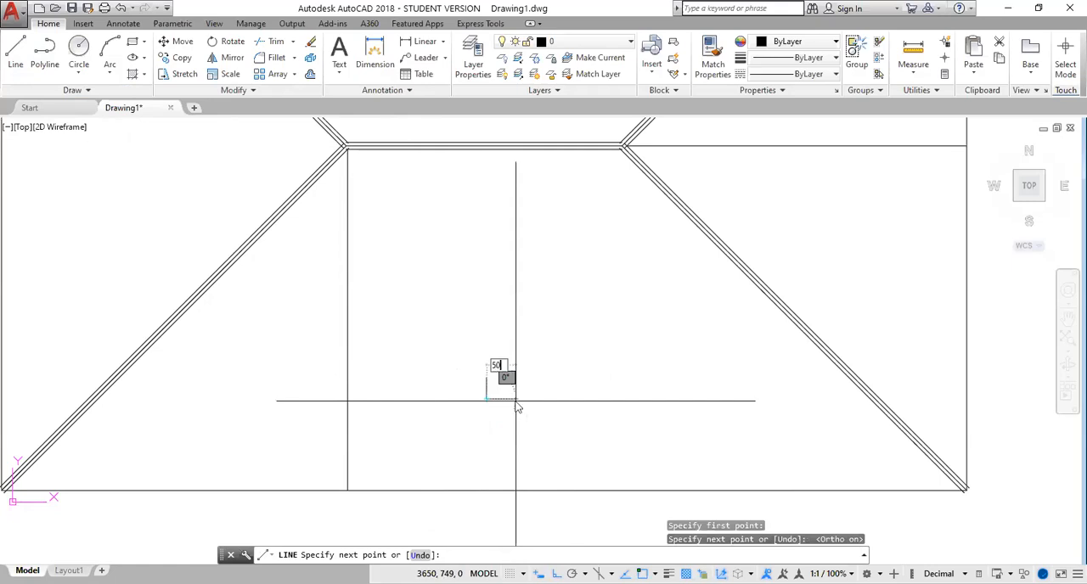
pyautogui.press('Return')
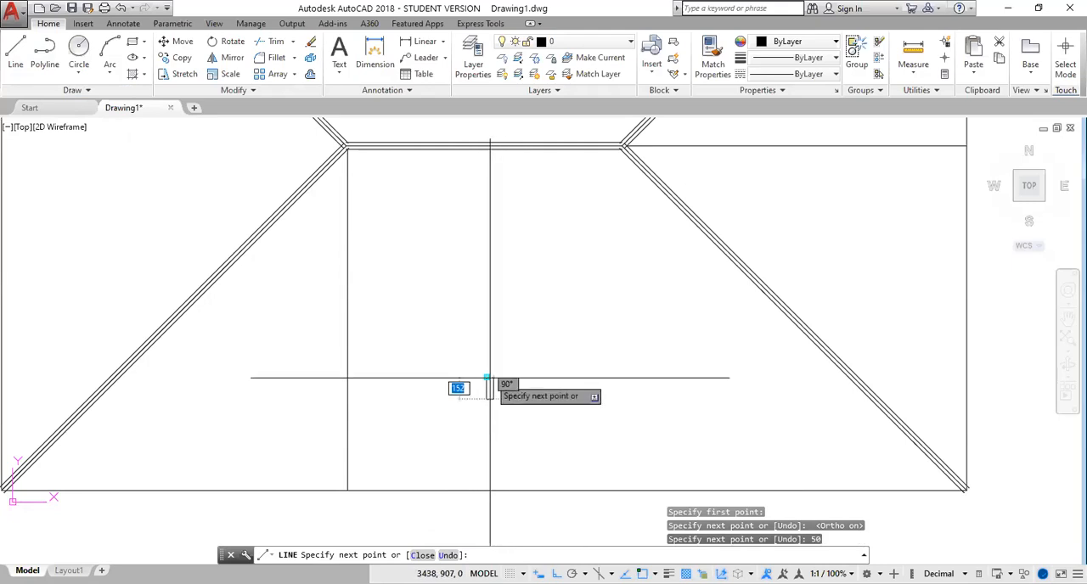
pyautogui.click(490, 377)
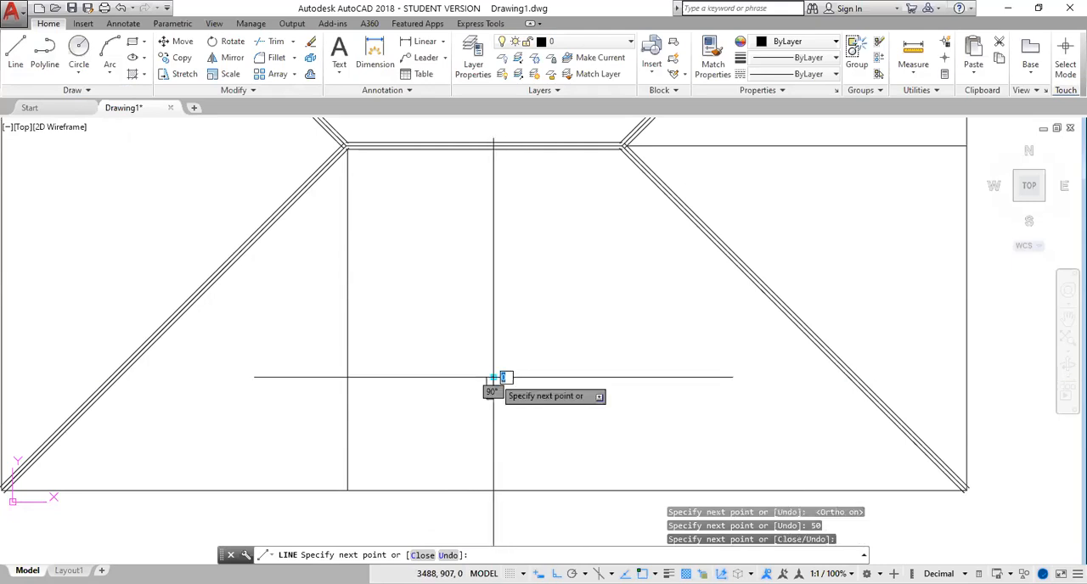
pyautogui.press('Return')
pyautogui.scroll(4, 500, 429)
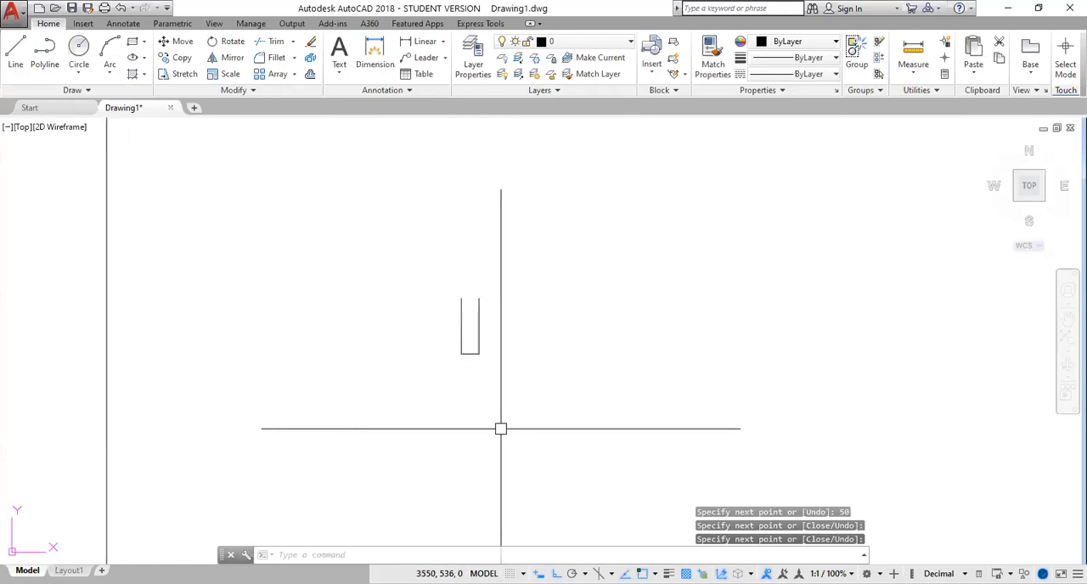
pyautogui.scroll(-2, 504, 371)
pyautogui.scroll(-2, 499, 376)
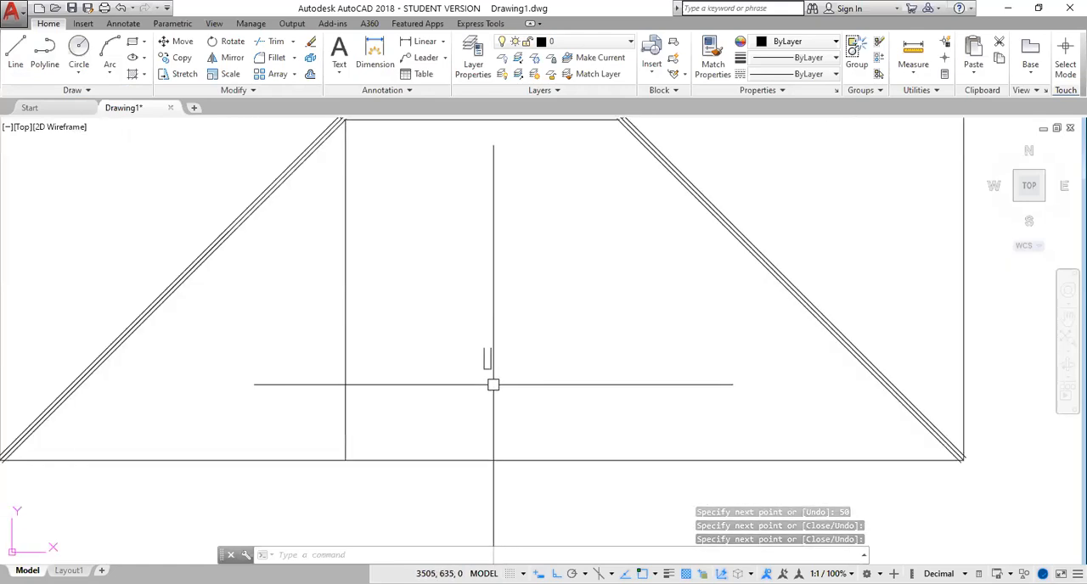
# Copy the open-topped U from its base midpoint as a horizontal array of 10 items spaced 600 apart to the right
pyautogui.click(471, 327)
pyautogui.click(512, 391)
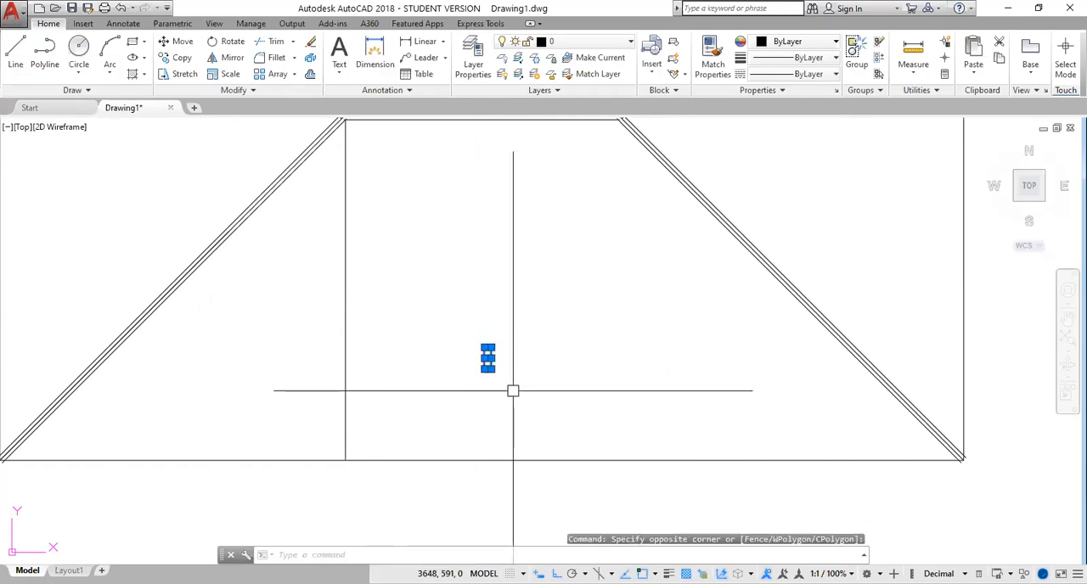
pyautogui.write('CO')
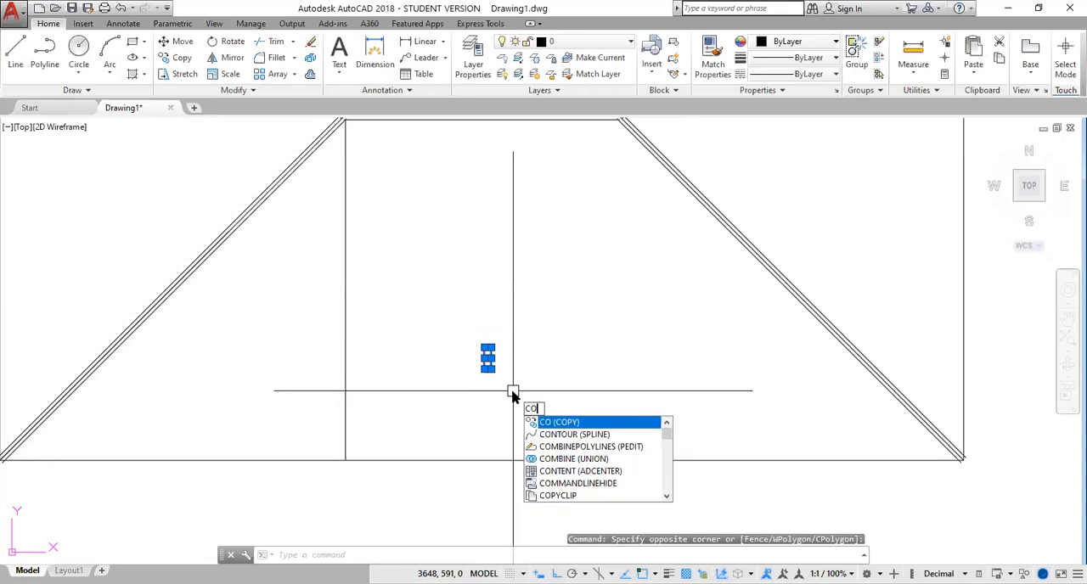
pyautogui.press('Return')
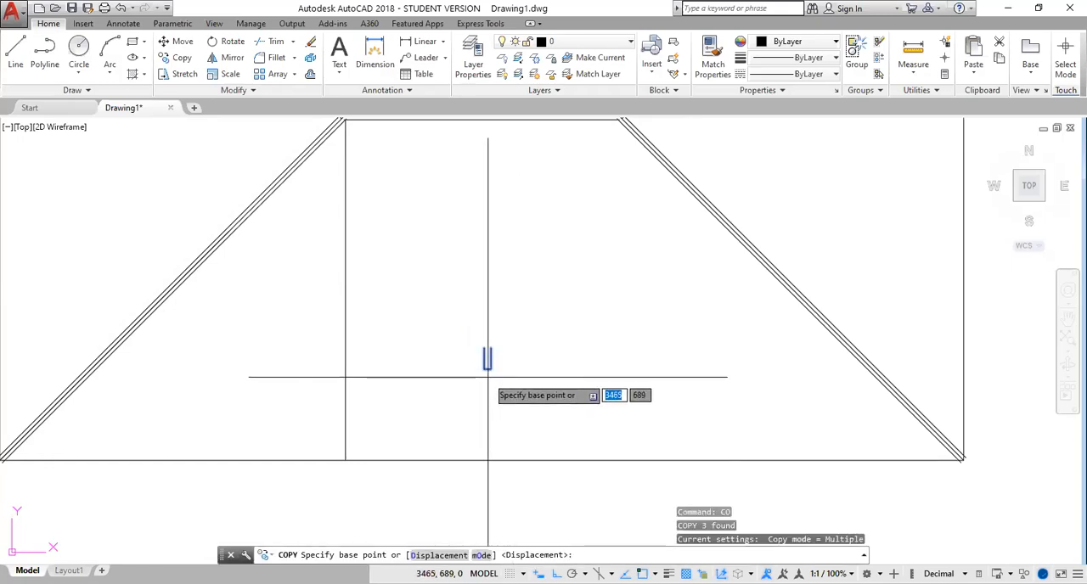
pyautogui.scroll(2, 487, 377)
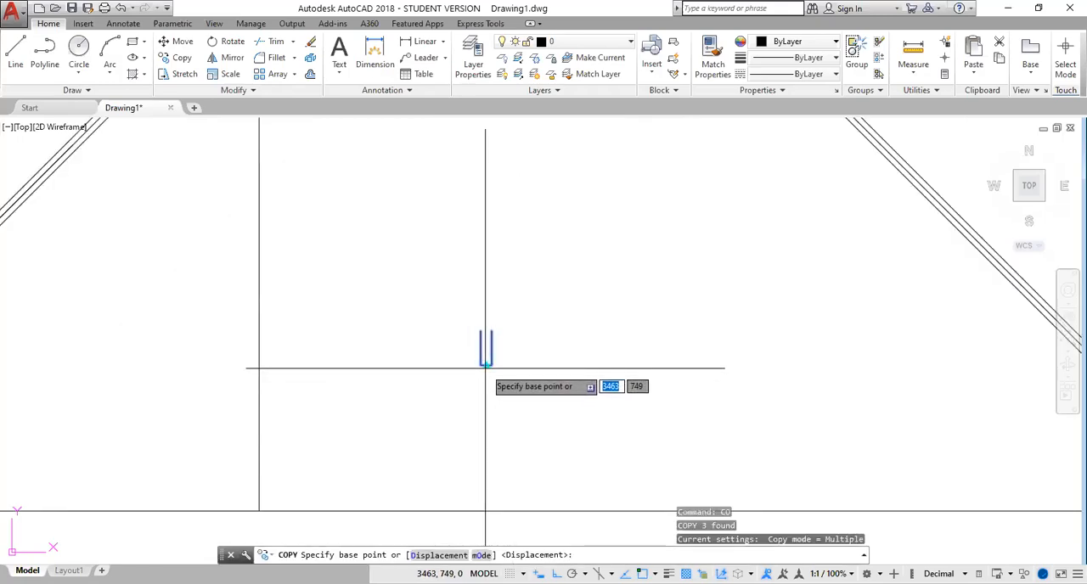
pyautogui.click(487, 366)
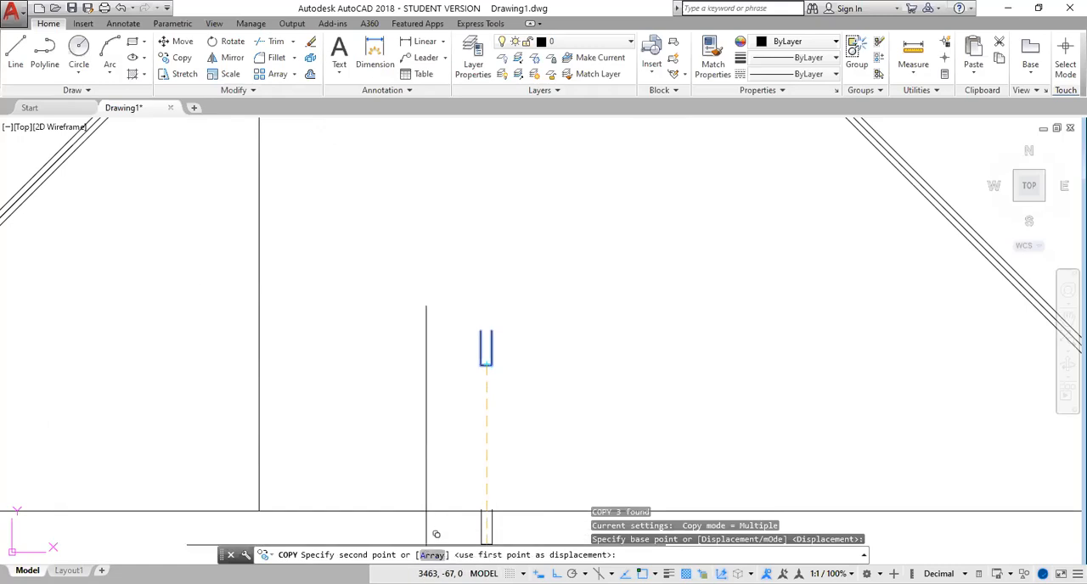
pyautogui.write('A')
pyautogui.press('Return')
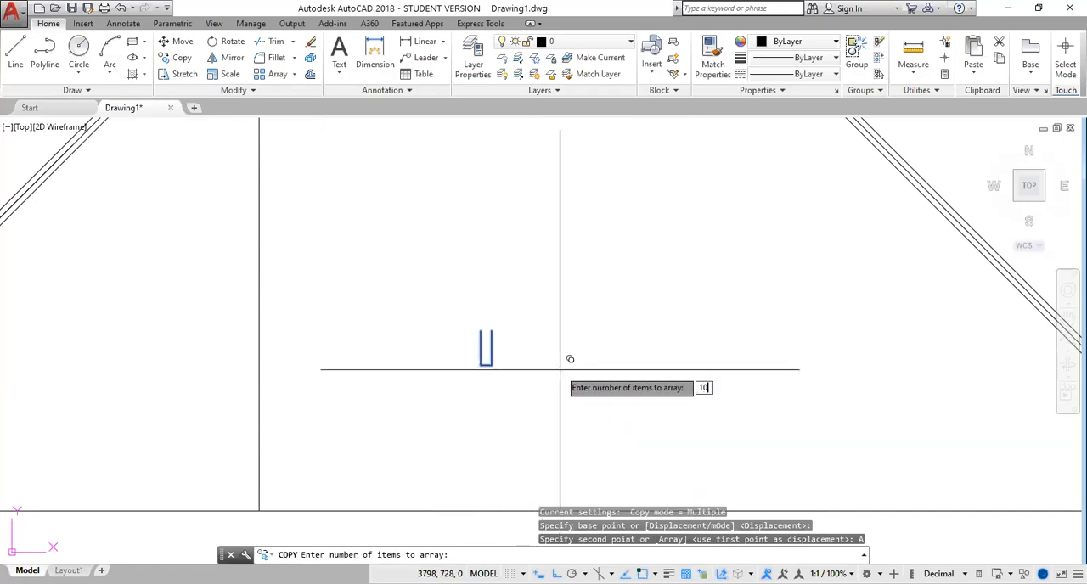
pyautogui.write('10')
pyautogui.press('Return')
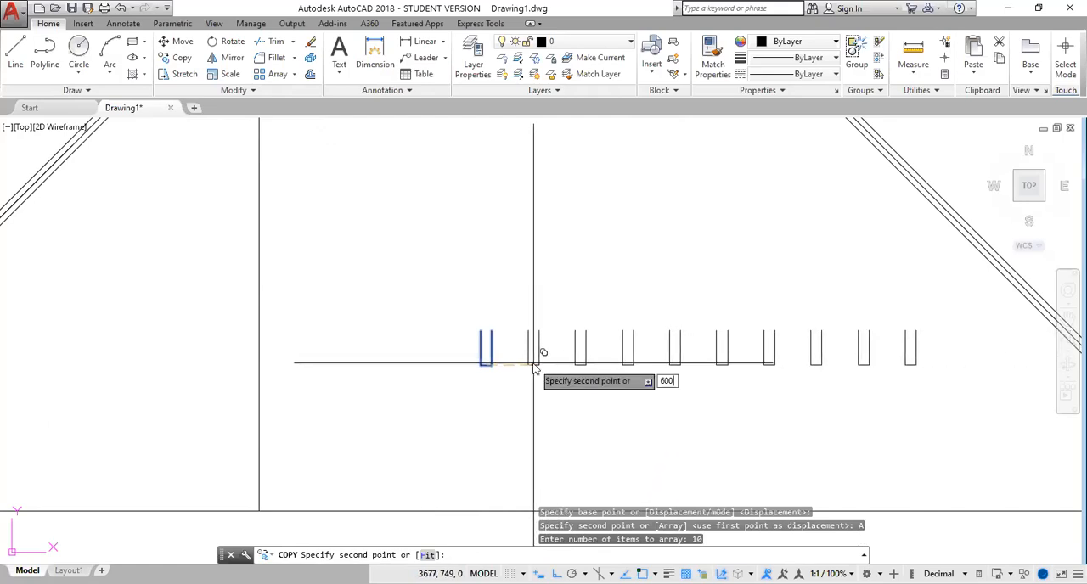
pyautogui.press('Return')
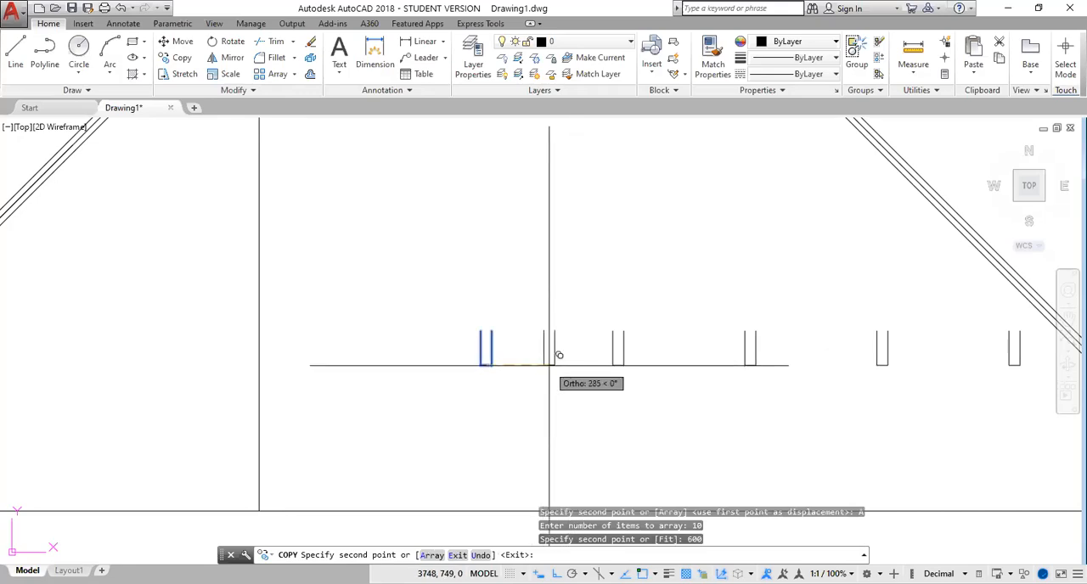
pyautogui.scroll(-2, 549, 366)
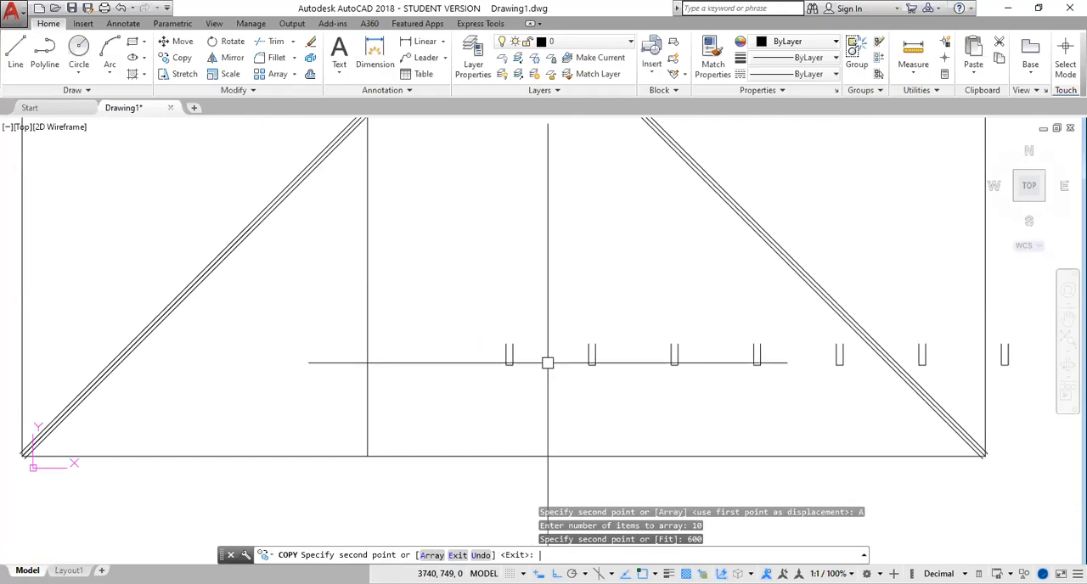
pyautogui.press('Return')
# Add a linear dimension between the base midpoints of the first two U shapes to check their spacing
pyautogui.scroll(-2, 662, 417)
pyautogui.scroll(-2, 970, 387)
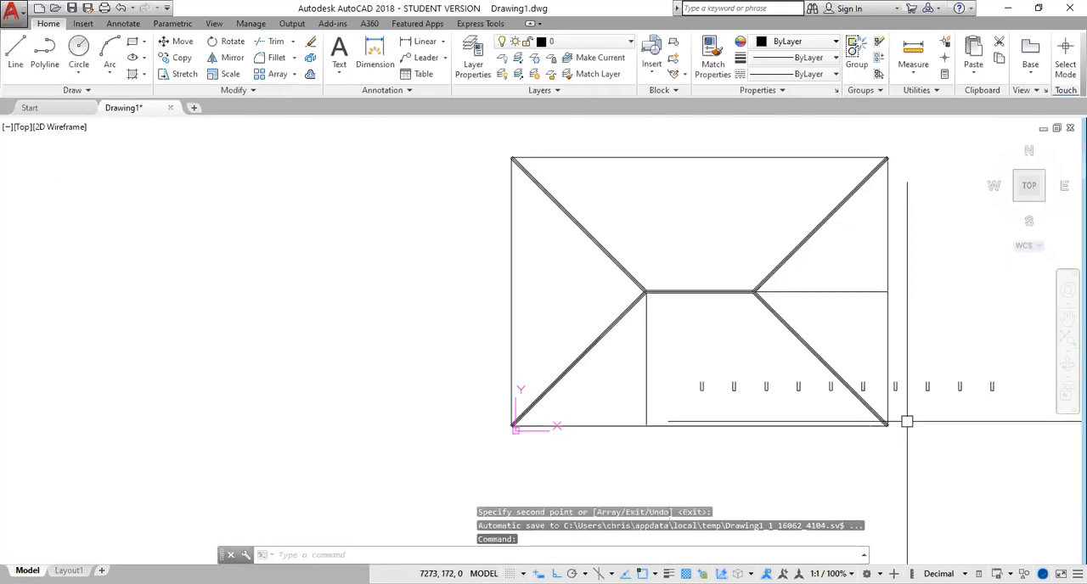
pyautogui.moveTo(941, 428); pyautogui.dragTo(671, 430, button='middle')
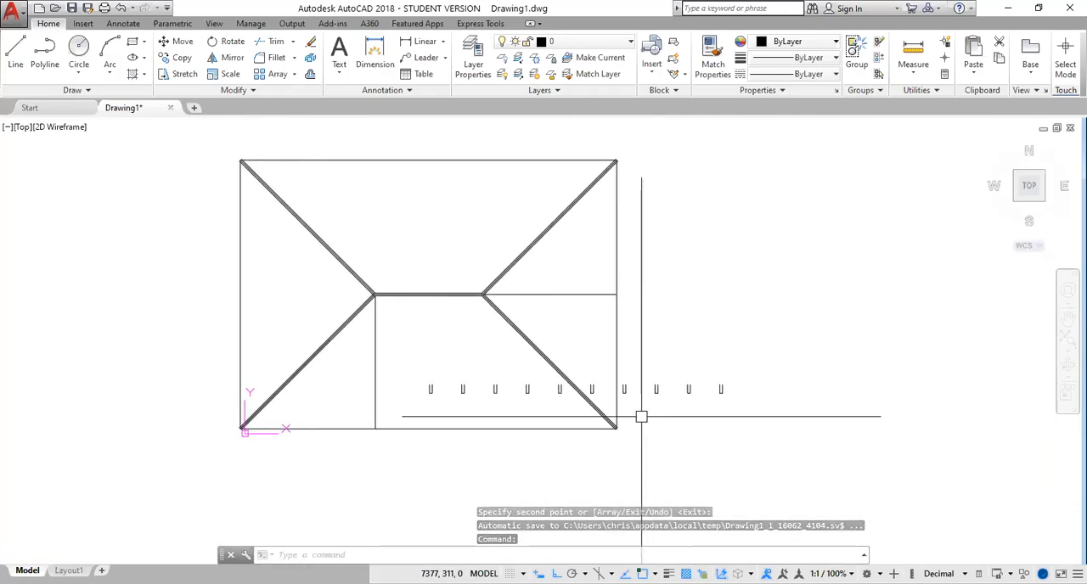
pyautogui.scroll(2, 641, 417)
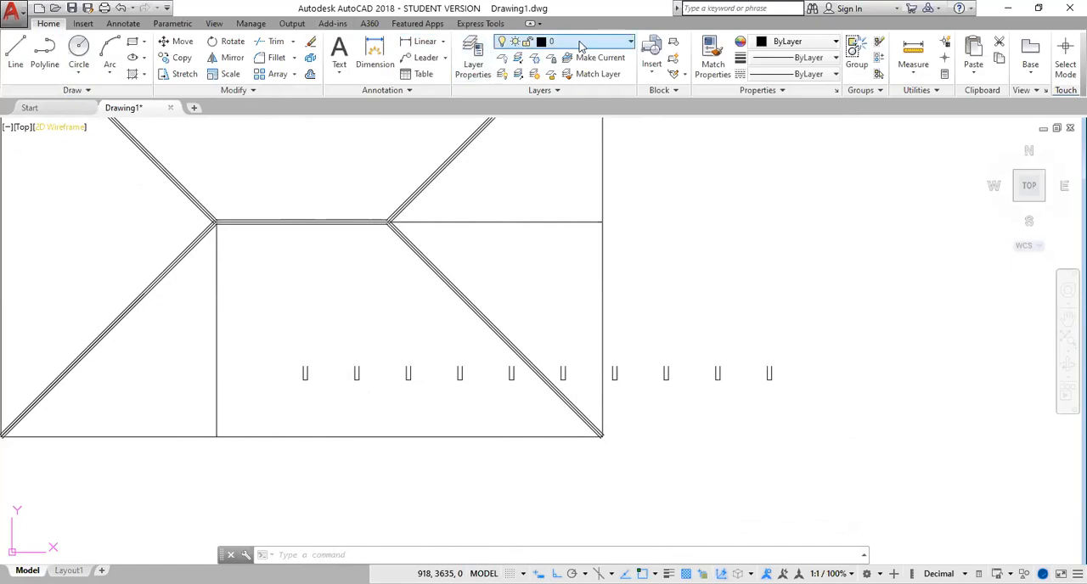
pyautogui.click(425, 41)
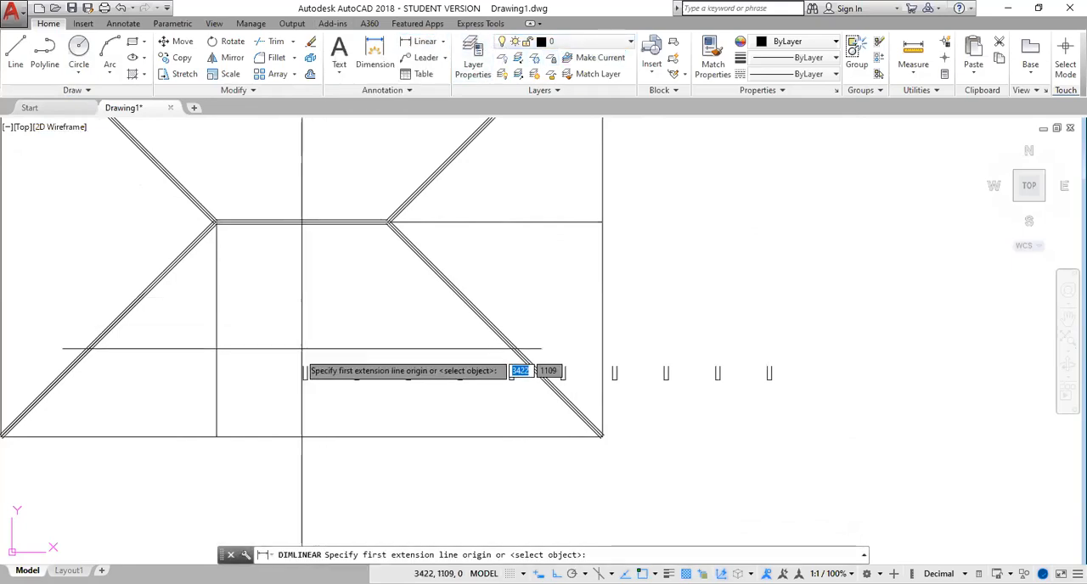
pyautogui.scroll(4, 304, 366)
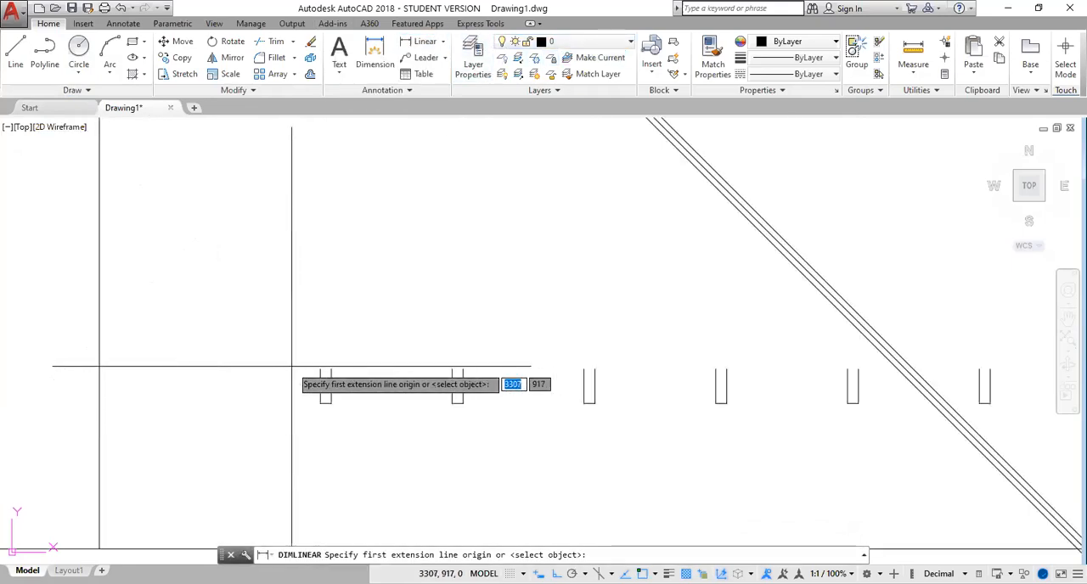
pyautogui.click(325, 402)
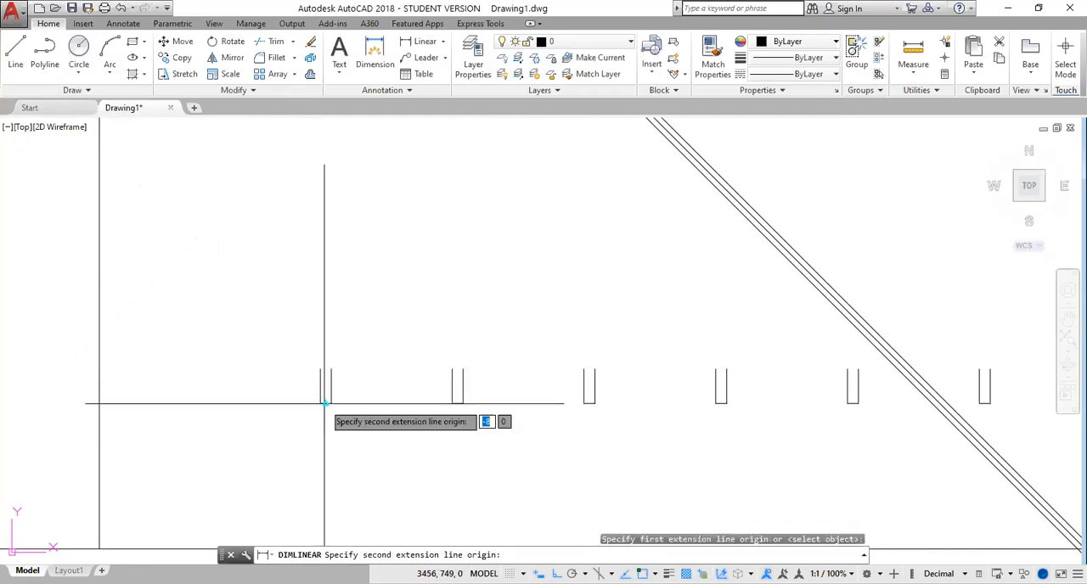
pyautogui.click(457, 402)
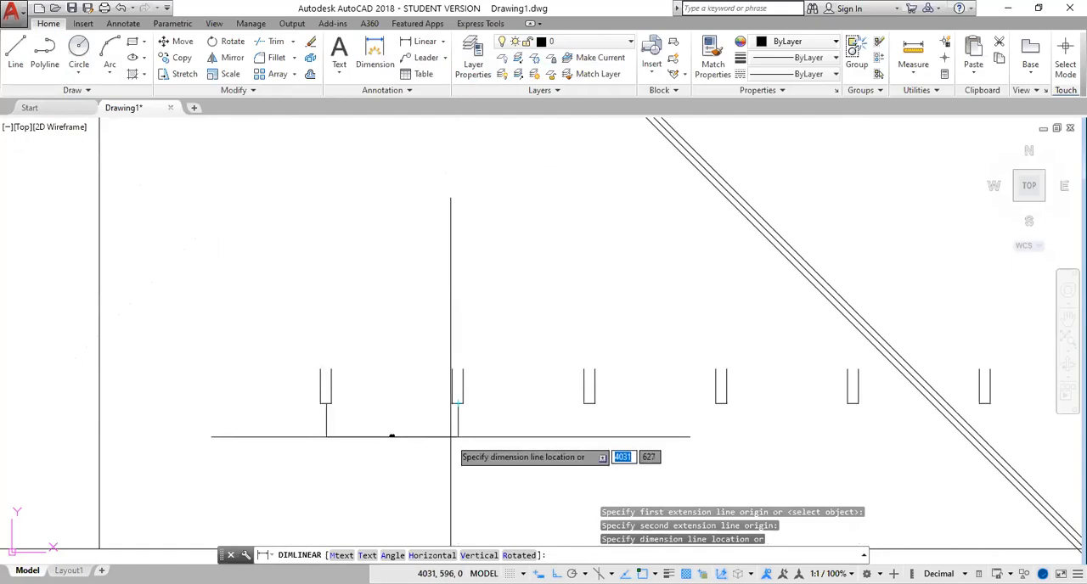
pyautogui.scroll(5, 386, 452)
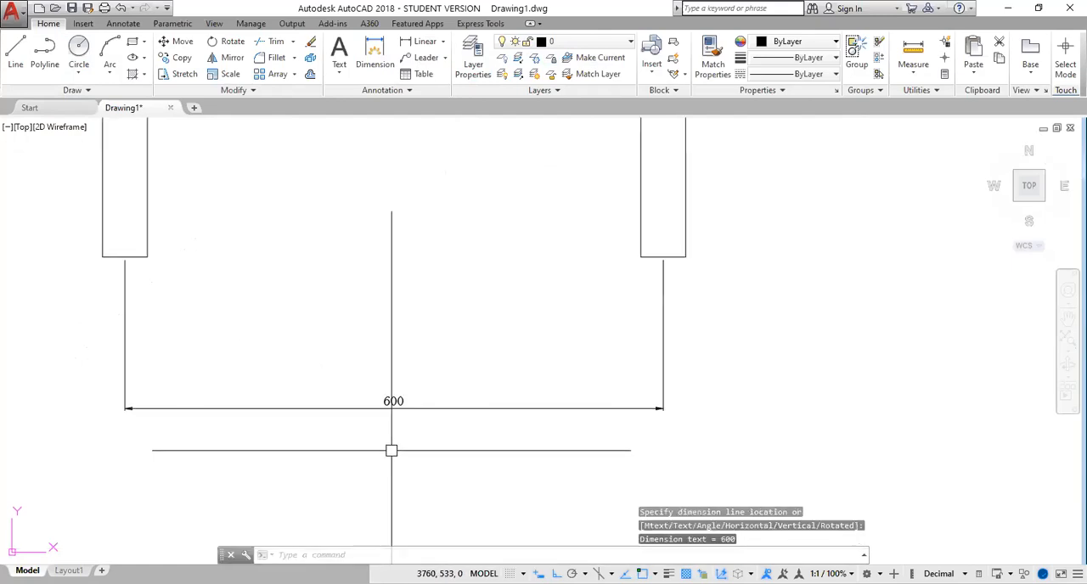
pyautogui.scroll(-6, 393, 446)
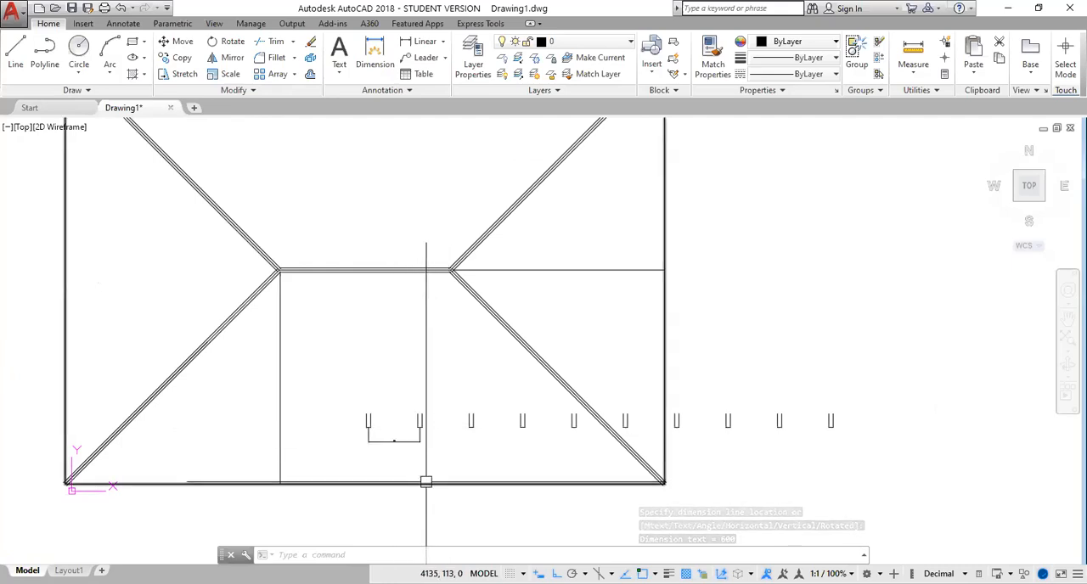
# Erase the linear dimension below the first two U shapes
pyautogui.click(412, 430)
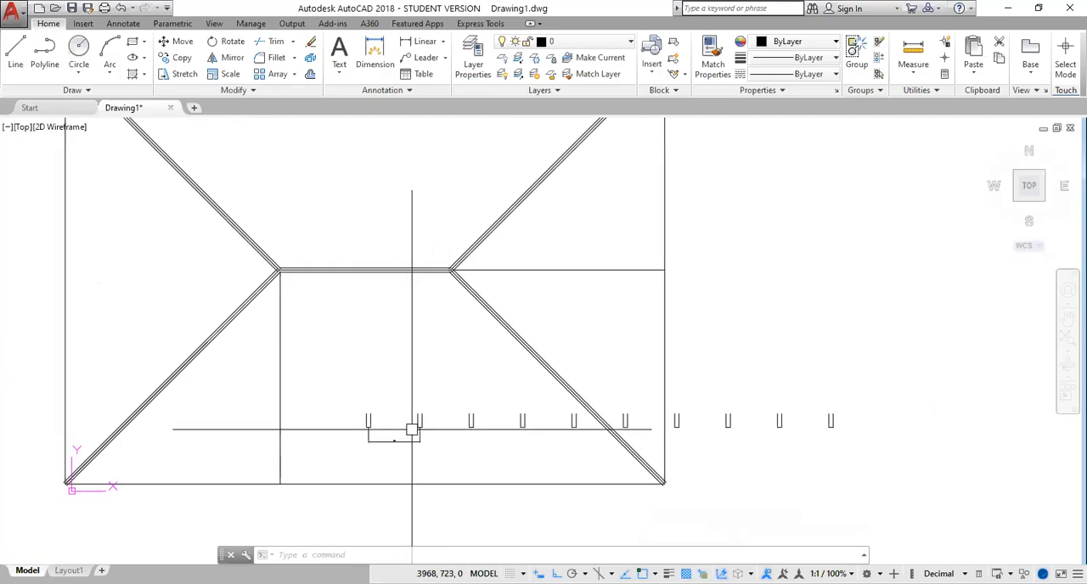
pyautogui.click(340, 388)
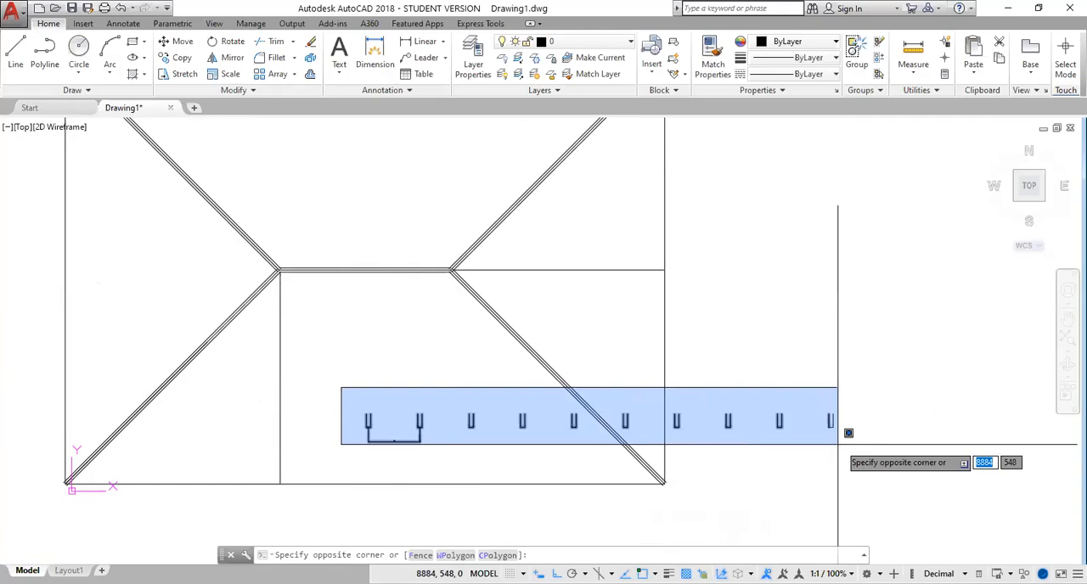
pyautogui.click(870, 448)
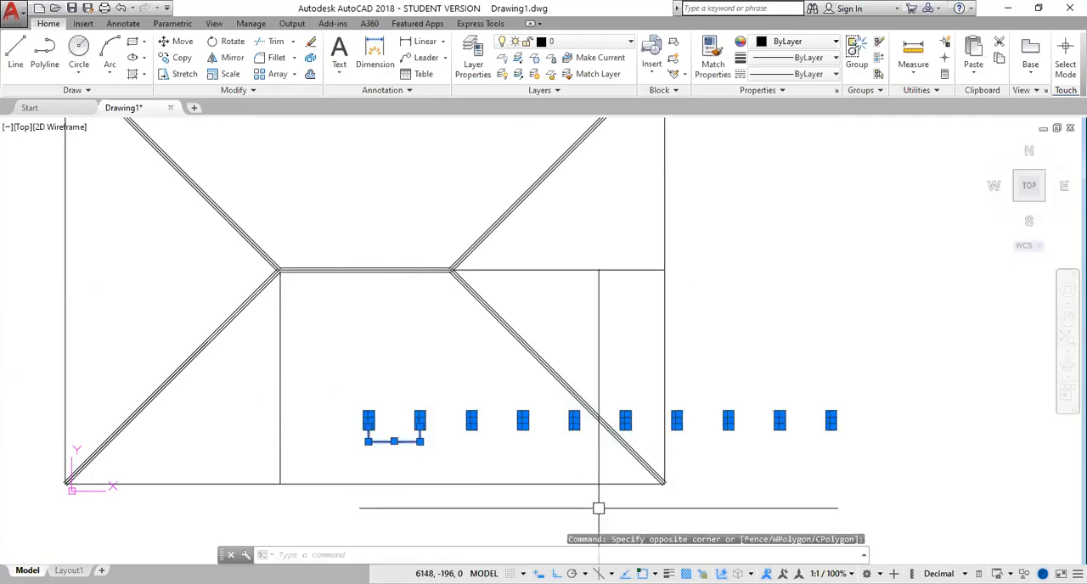
pyautogui.press('Escape')
pyautogui.click(399, 441)
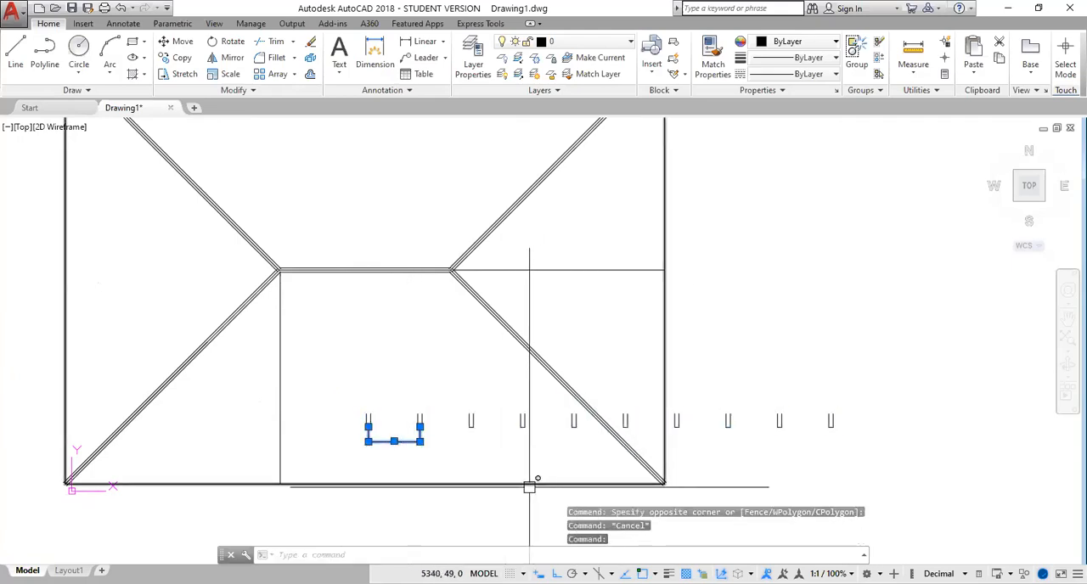
pyautogui.press('Delete')
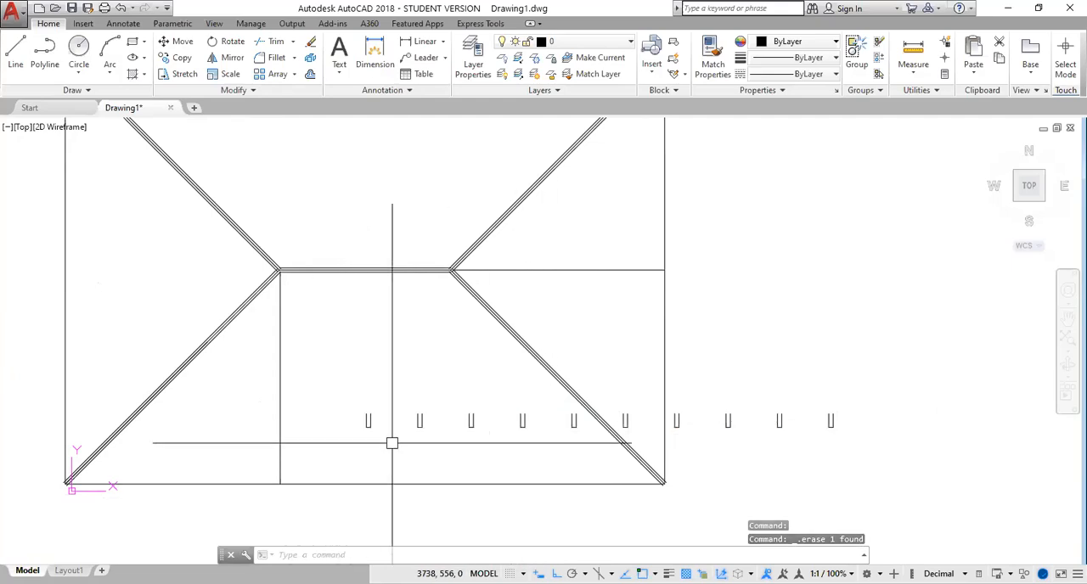
# With Ortho off, move the row of U shapes by the fourth one's base midpoint to the lower end of the vertical line below the ridge
pyautogui.click(343, 394)
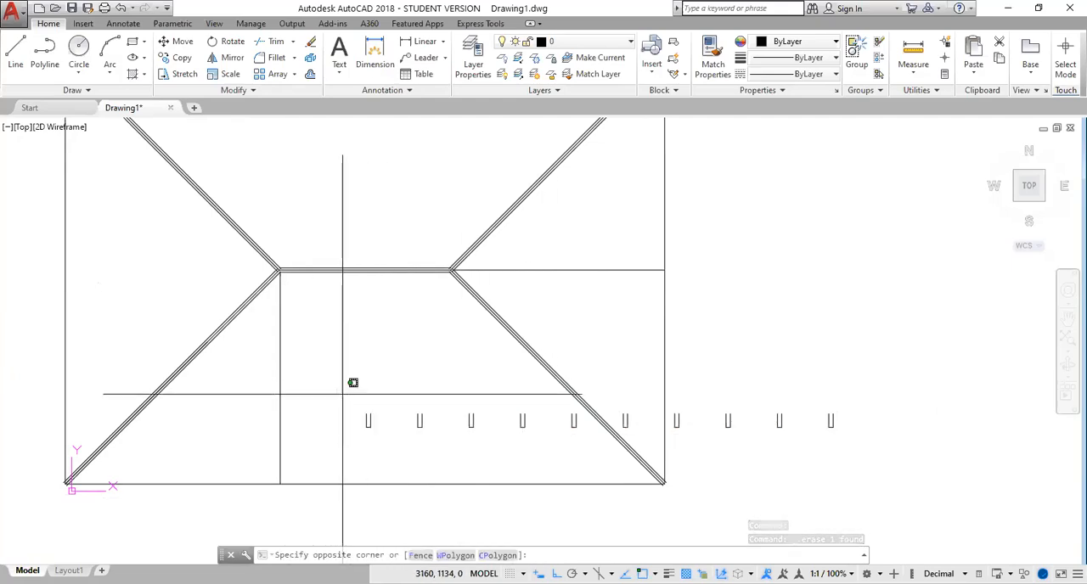
pyautogui.click(905, 461)
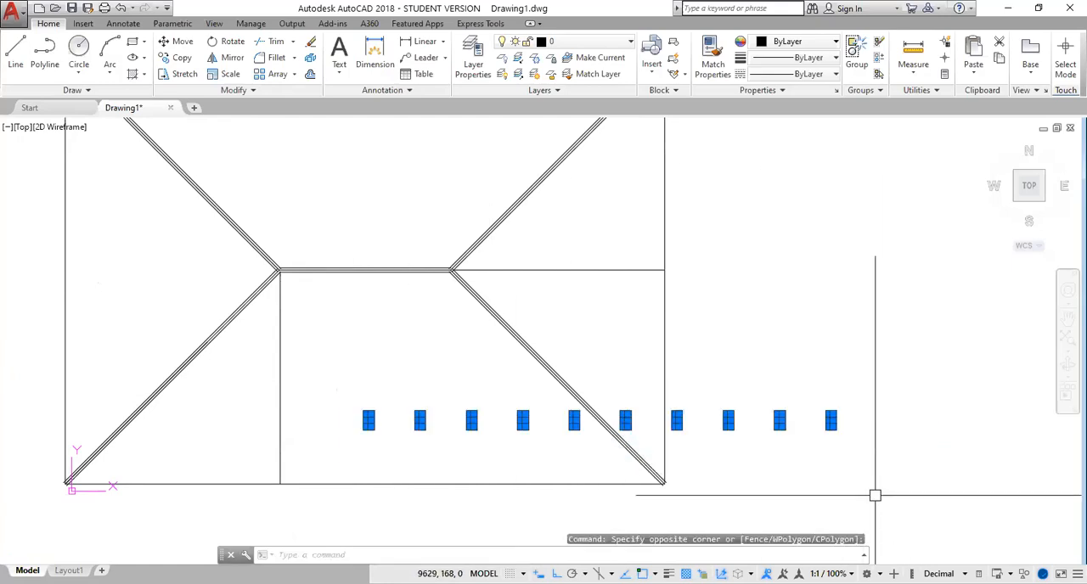
pyautogui.write('m')
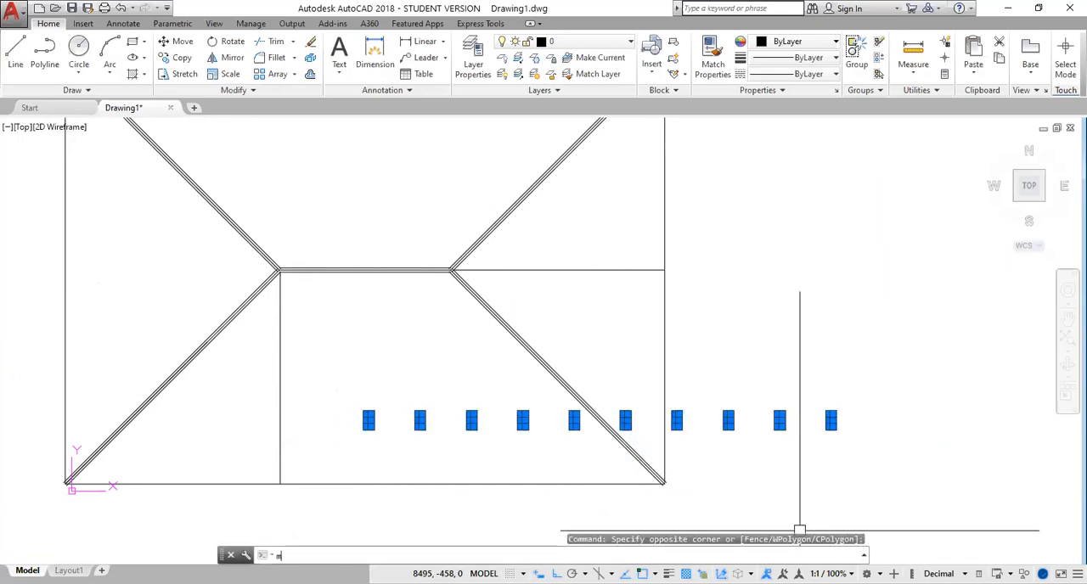
pyautogui.press('Return')
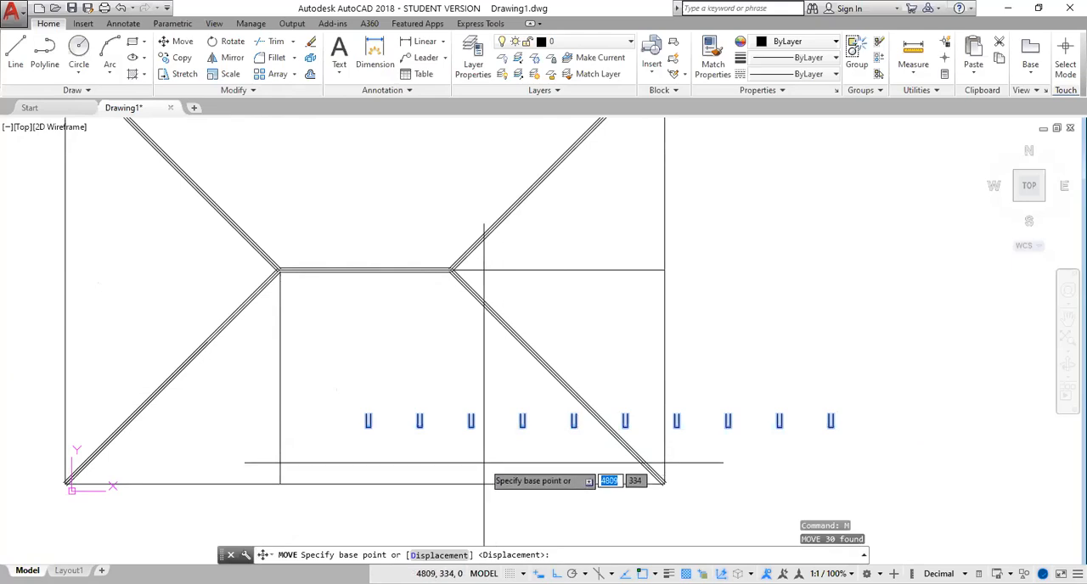
pyautogui.scroll(4, 484, 463)
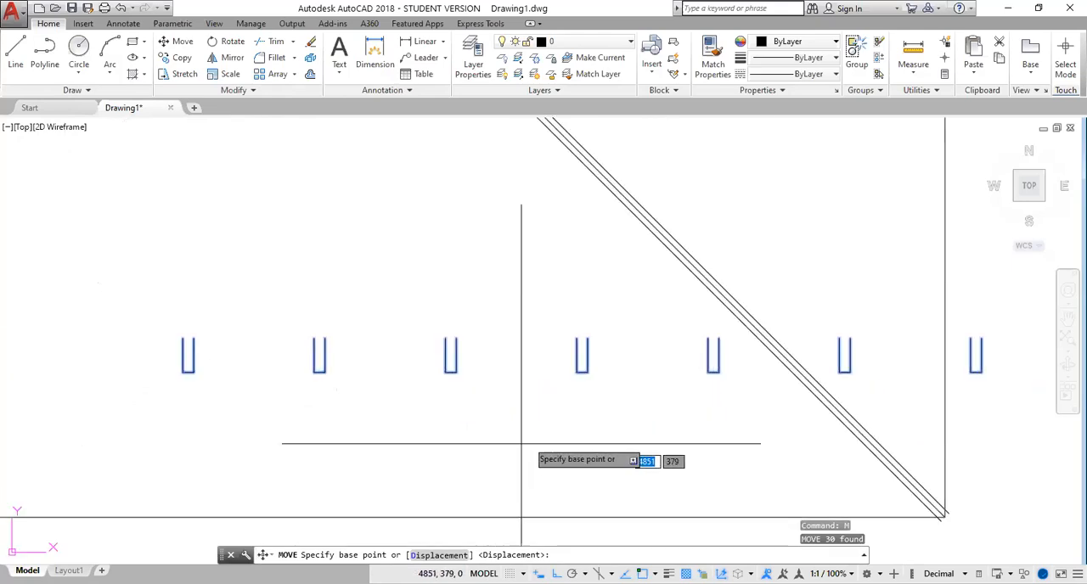
pyautogui.click(581, 374)
pyautogui.scroll(-3, 400, 451)
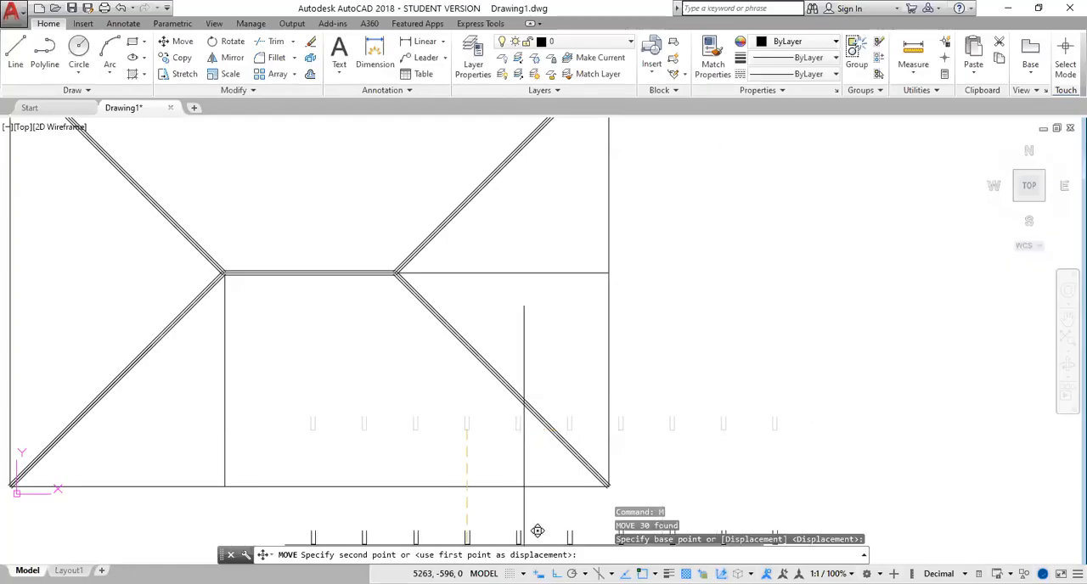
pyautogui.press('F8')
pyautogui.moveTo(298, 450); pyautogui.dragTo(384, 408, button='middle')
pyautogui.scroll(5, 321, 424)
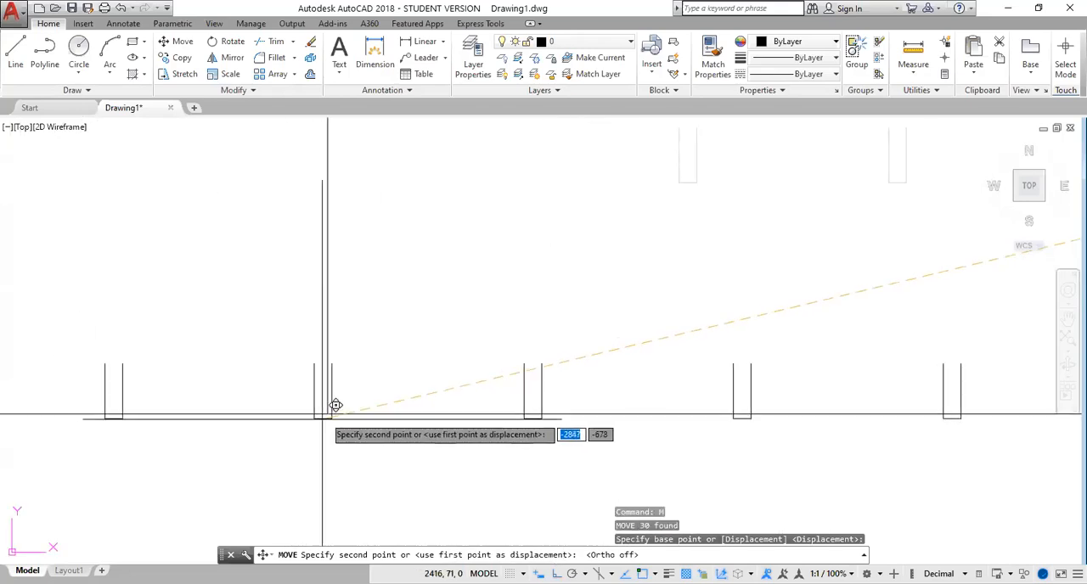
pyautogui.click(327, 413)
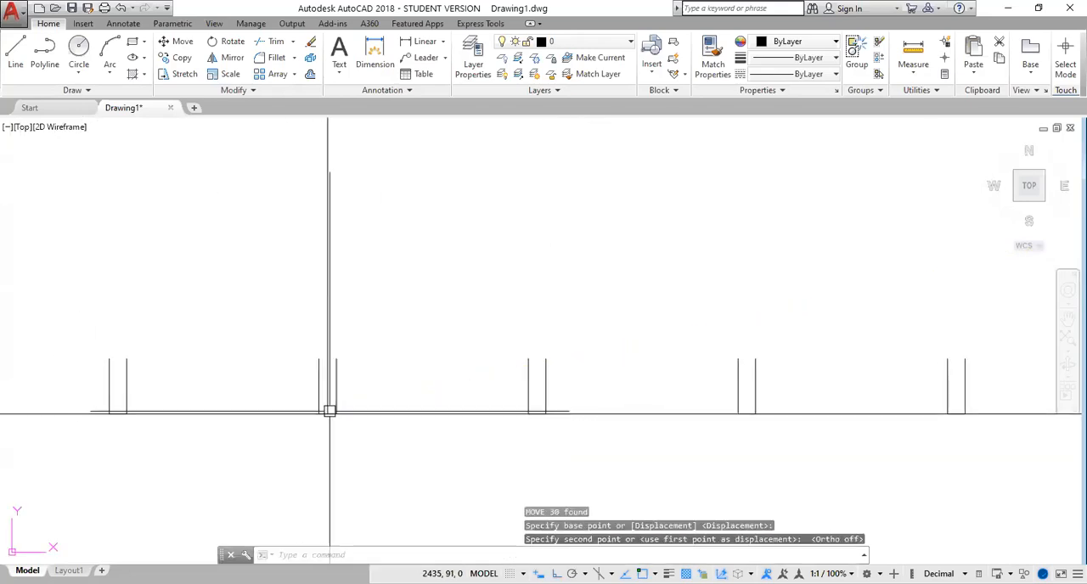
pyautogui.press('Escape')
# Extend the inner offset line of the lower-left hip past the ridge to the upper roof edge, using all objects as boundaries
pyautogui.scroll(-4, 524, 518)
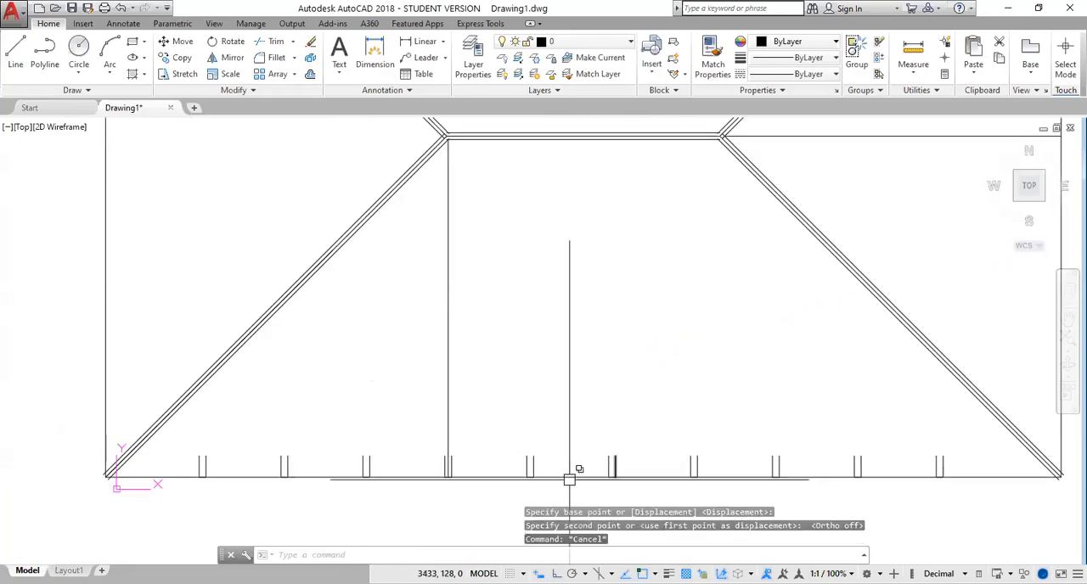
pyautogui.moveTo(553, 495)
pyautogui.mouseDown(button='middle')
pyautogui.moveTo(466, 325)
pyautogui.moveTo(406, 362)
pyautogui.moveTo(570, 369)
pyautogui.mouseUp(button='middle')
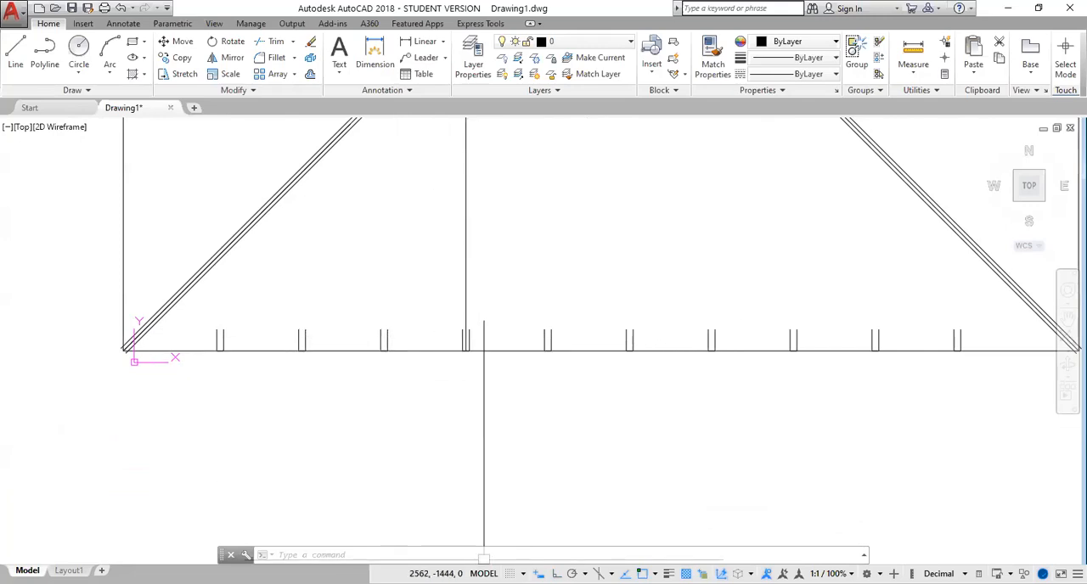
pyautogui.write('ext')
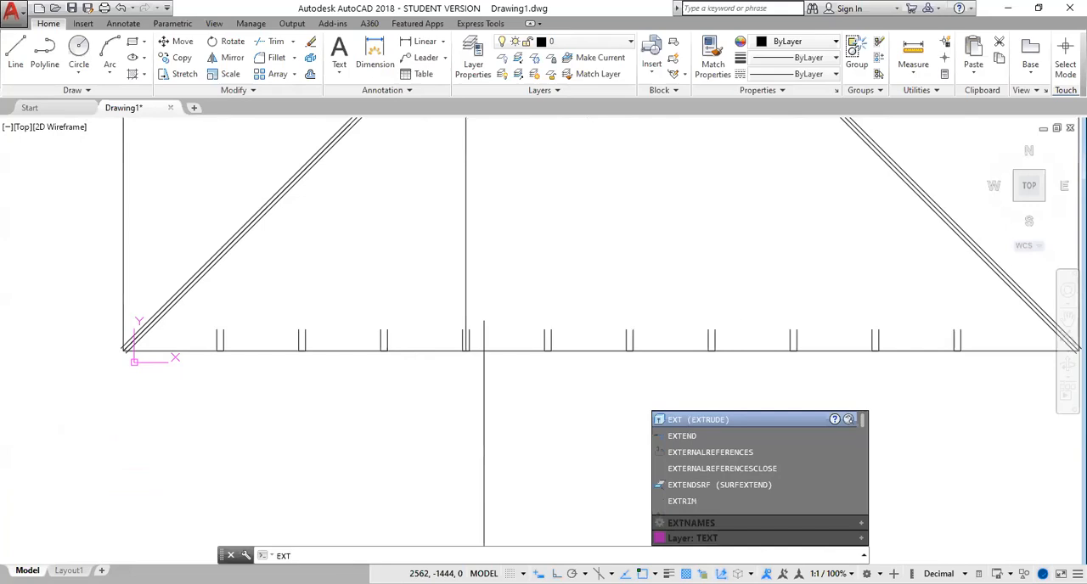
pyautogui.click(688, 436)
pyautogui.press('Return')
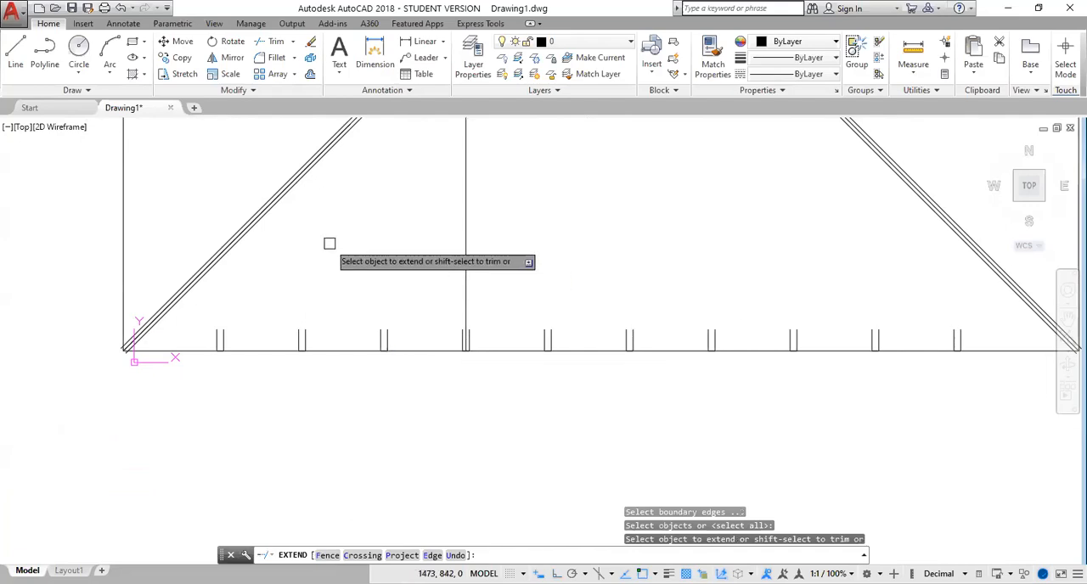
pyautogui.scroll(4, 319, 222)
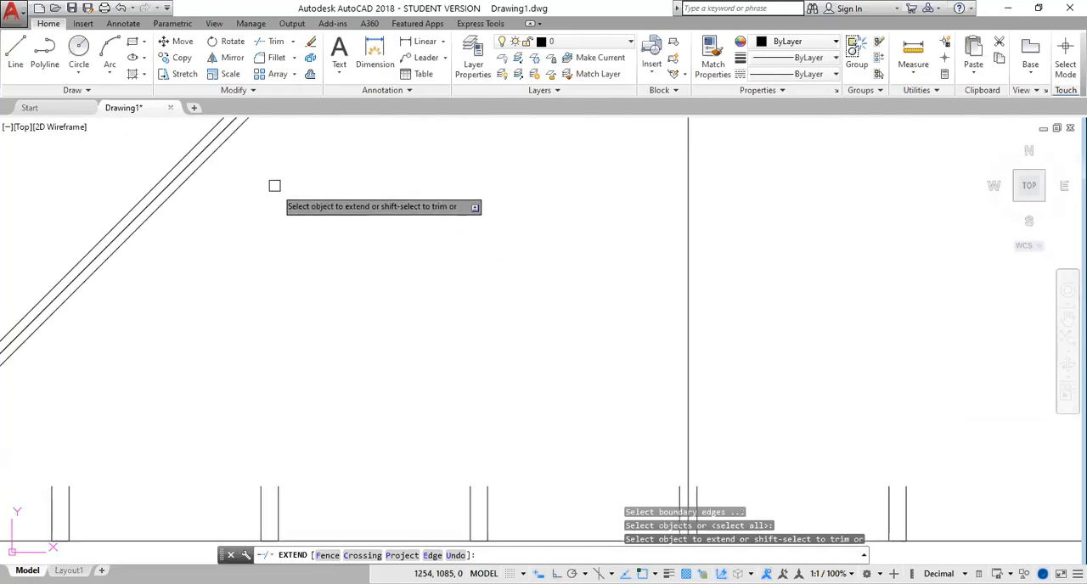
pyautogui.click(218, 150)
pyautogui.scroll(-4, 383, 219)
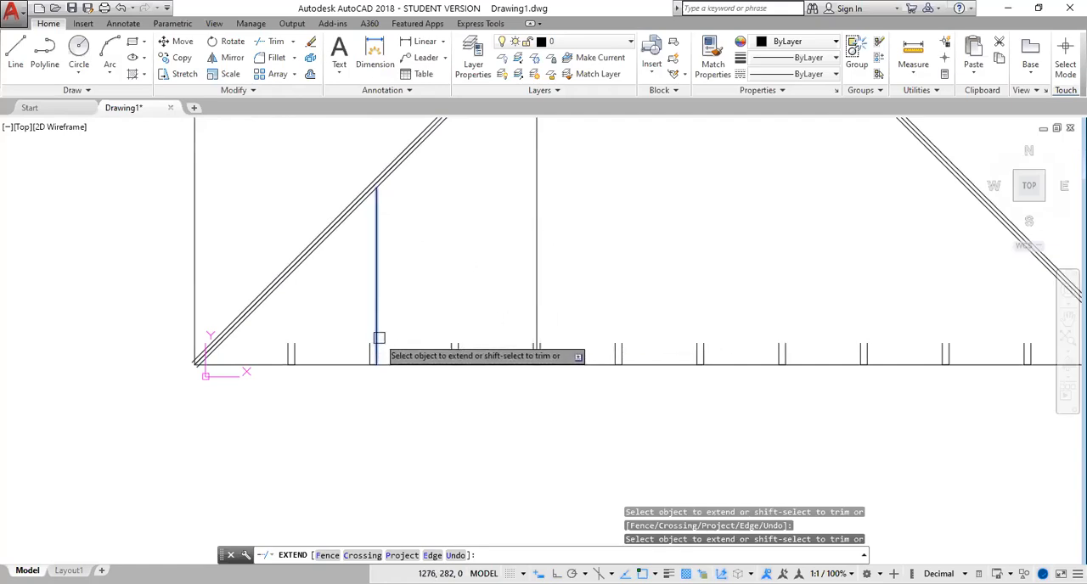
pyautogui.press('Escape')
pyautogui.press('Escape')
pyautogui.press('Escape')
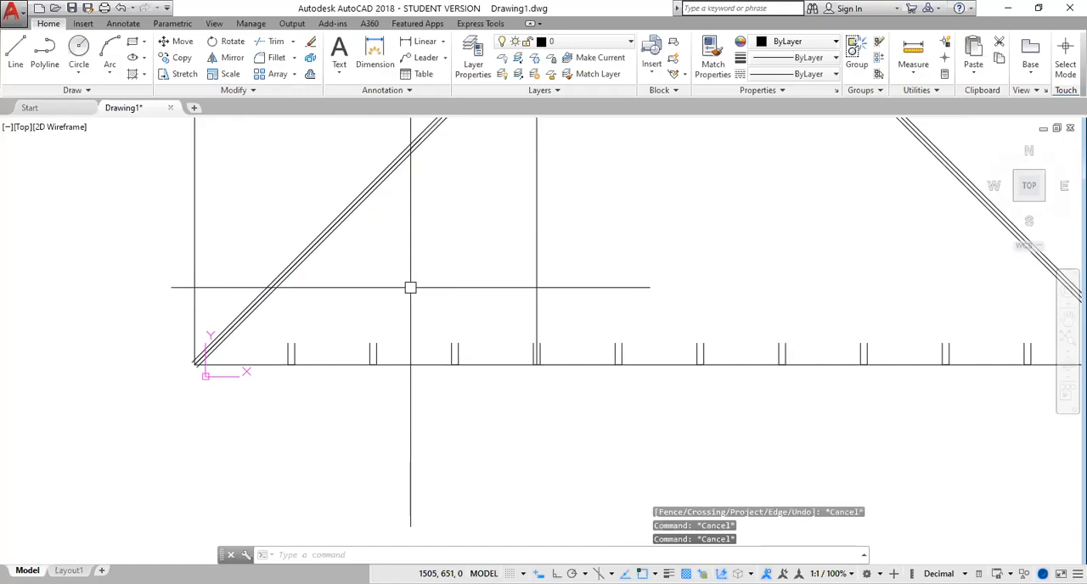
pyautogui.write('EXTEND')
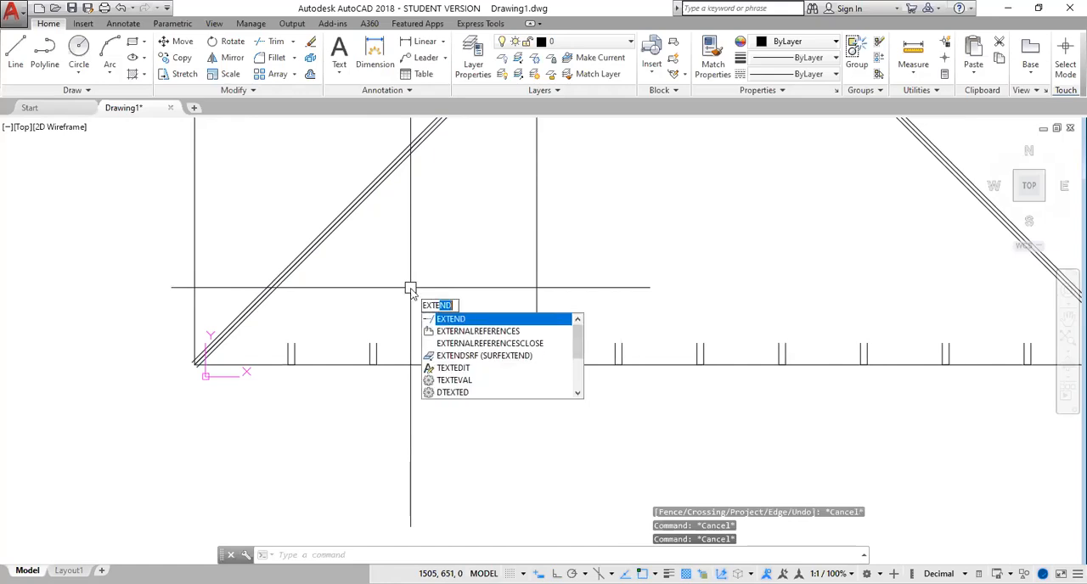
pyautogui.press('Return')
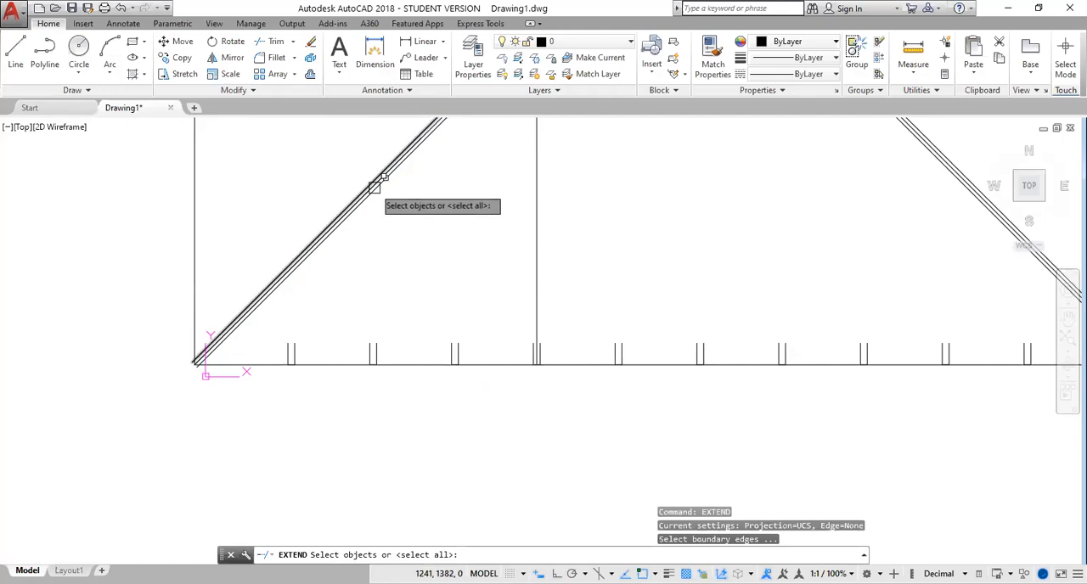
pyautogui.scroll(4, 376, 190)
pyautogui.click(370, 188)
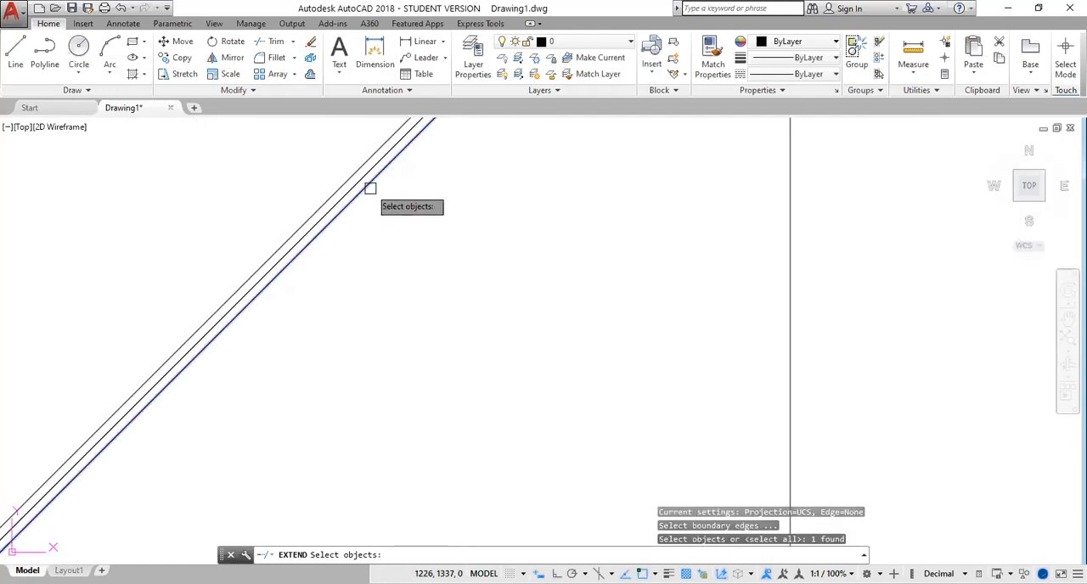
pyautogui.moveTo(543, 186)
pyautogui.mouseDown(button='middle')
pyautogui.moveTo(568, 181)
pyautogui.moveTo(366, 494)
pyautogui.mouseUp(button='middle')
pyautogui.moveTo(707, 135)
pyautogui.mouseDown(button='middle')
pyautogui.moveTo(704, 291)
pyautogui.moveTo(500, 412)
pyautogui.mouseUp(button='middle')
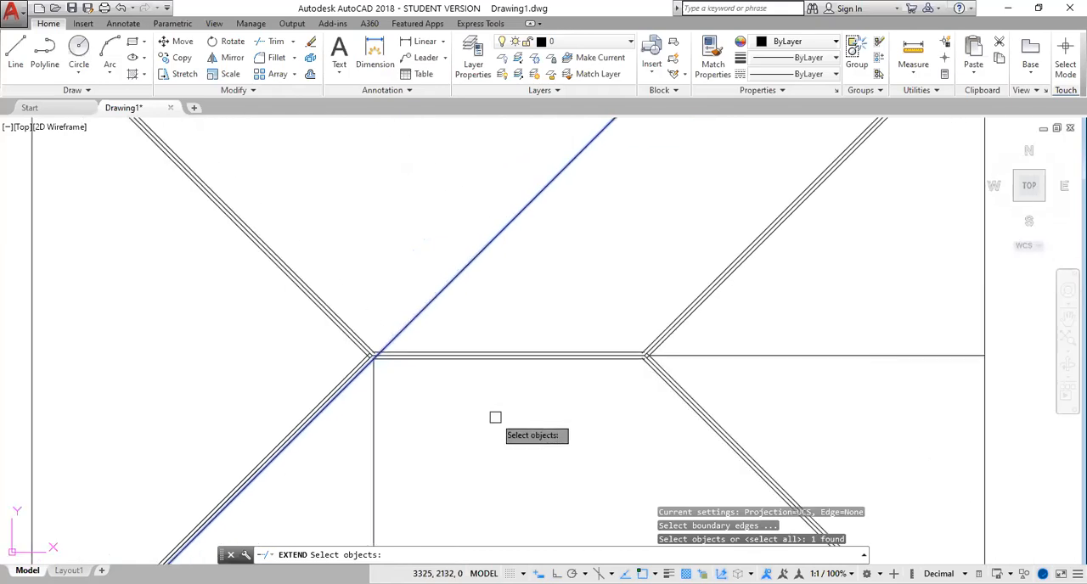
pyautogui.scroll(-4, 507, 395)
pyautogui.scroll(2, 496, 407)
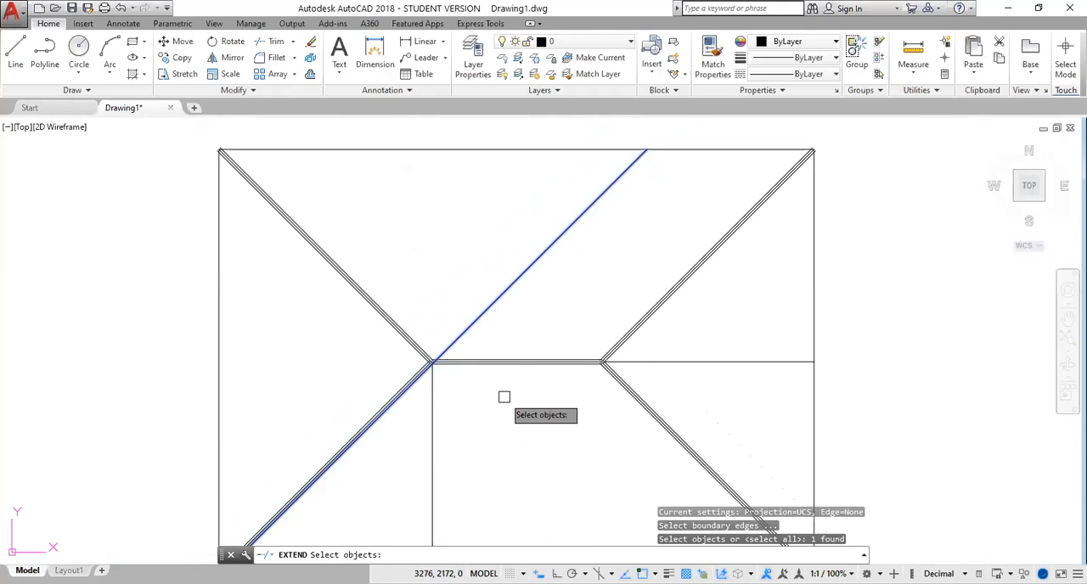
pyautogui.press('Escape')
pyautogui.press('Escape')
# Set the lower ridge offset line and the inner offset lines of both lower hips as boundary edges for Extend
pyautogui.write('ex')
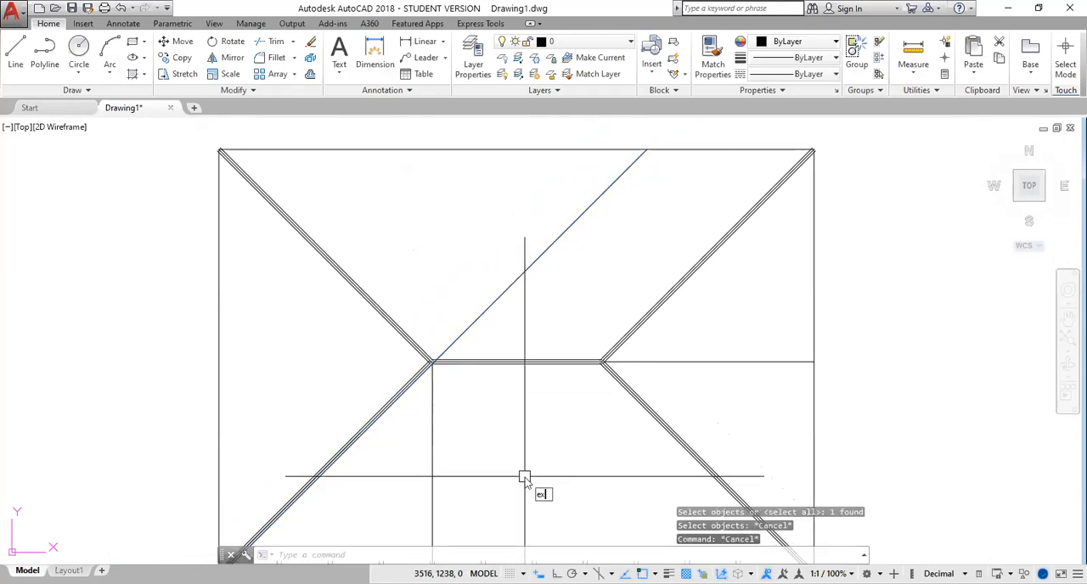
pyautogui.write('t')
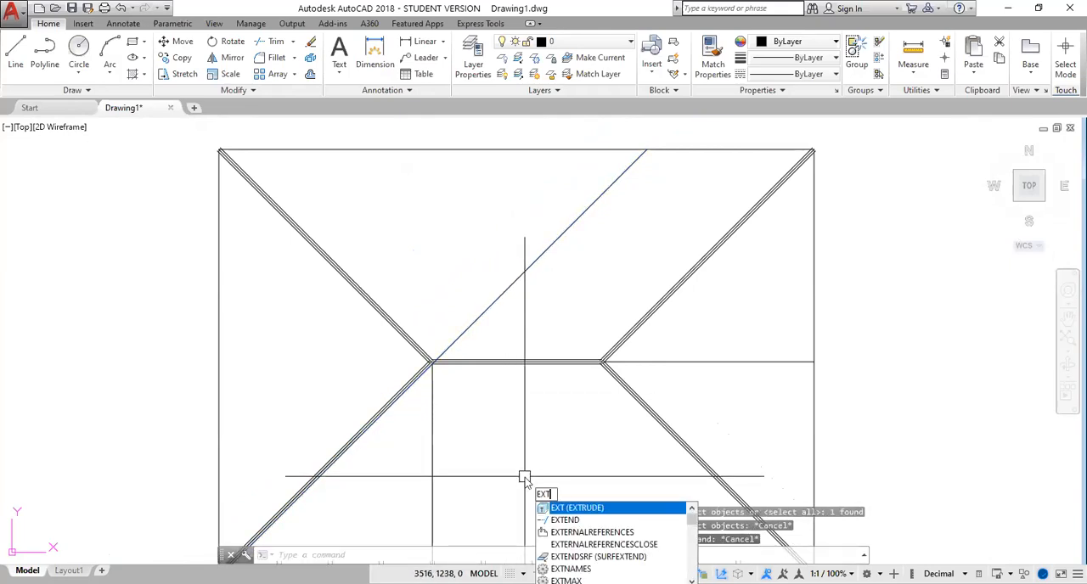
pyautogui.write('e')
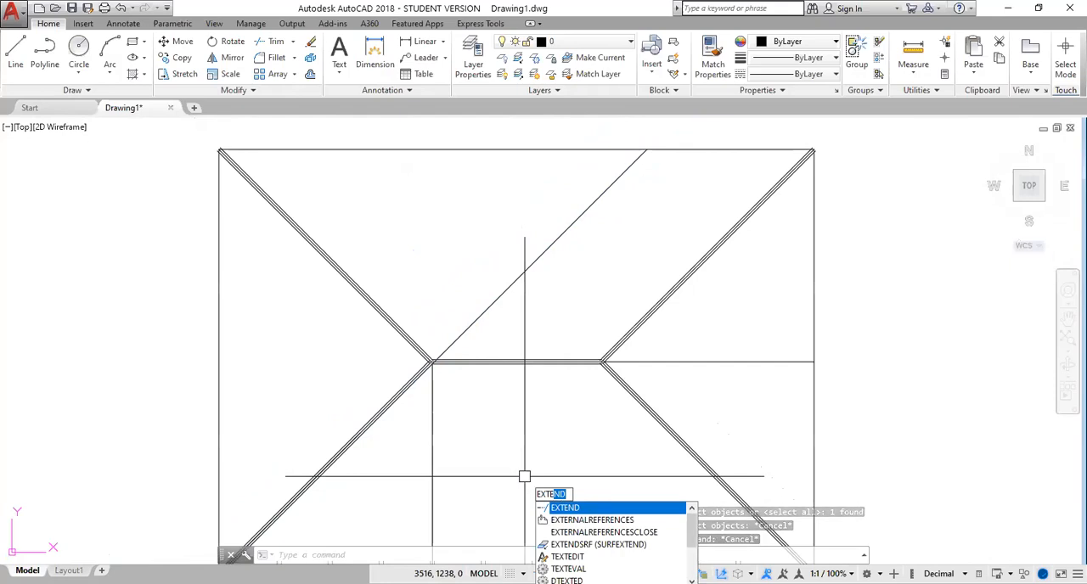
pyautogui.press('Return')
pyautogui.scroll(1, 478, 407)
pyautogui.scroll(2, 475, 363)
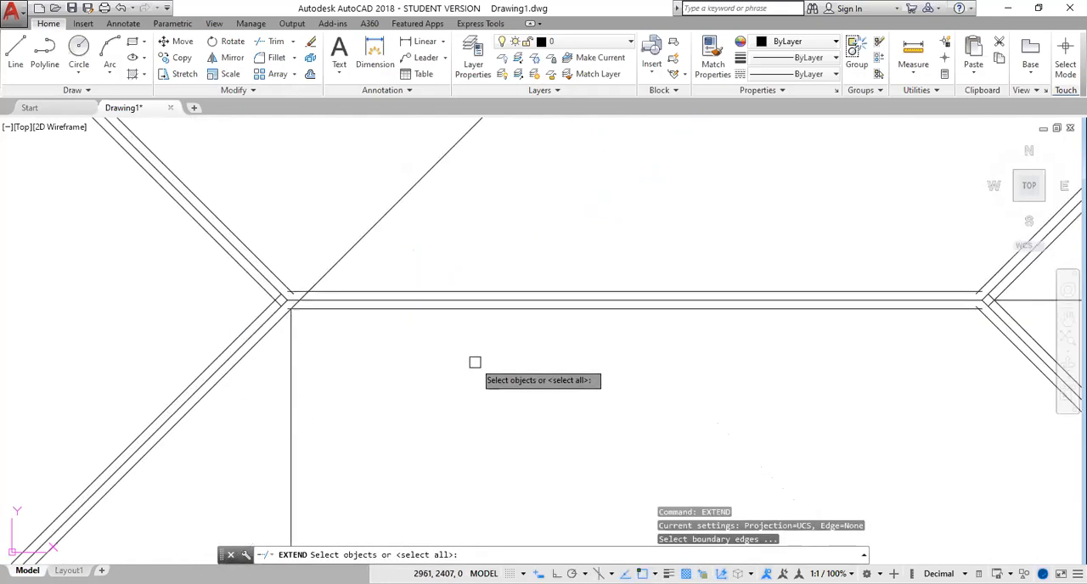
pyautogui.click(535, 313)
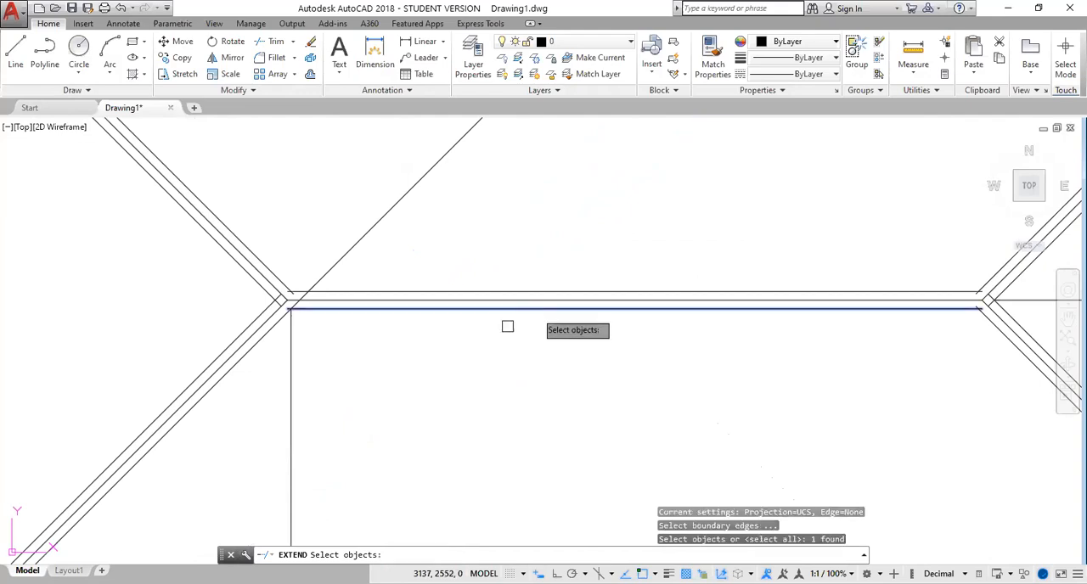
pyautogui.click(264, 337)
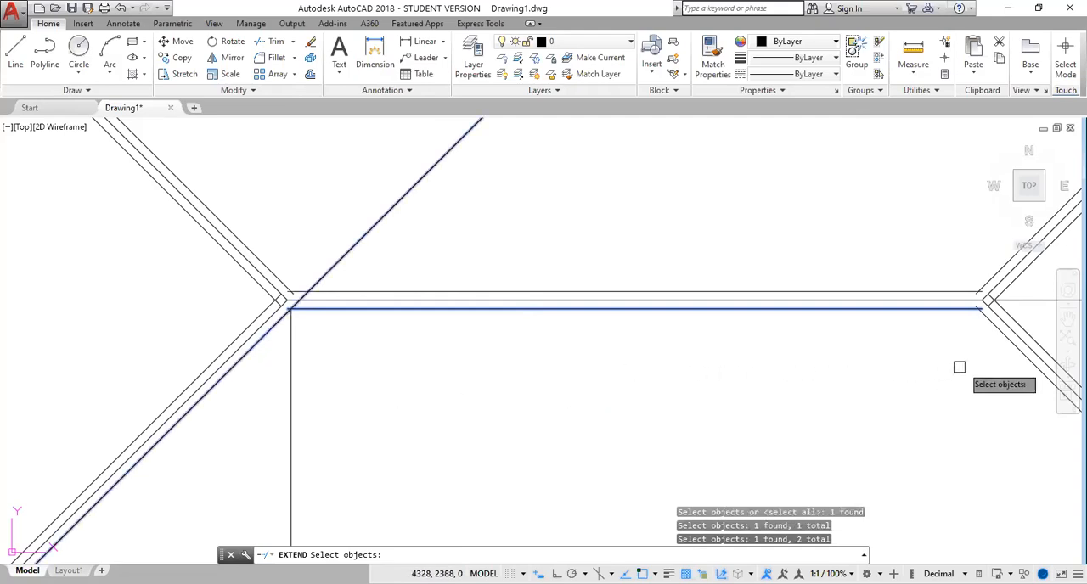
pyautogui.click(1006, 345)
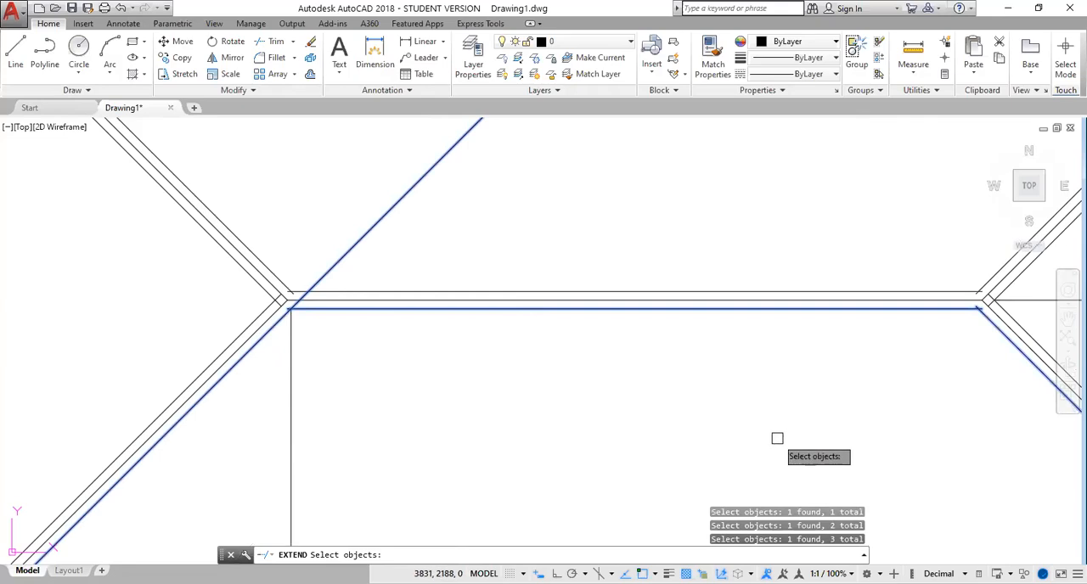
pyautogui.press('Return')
# Extend the vertical lines of all ten U shapes up to the ridge and hip boundaries with a fence crossing the whole row
pyautogui.moveTo(483, 470); pyautogui.dragTo(503, 319, button='middle')
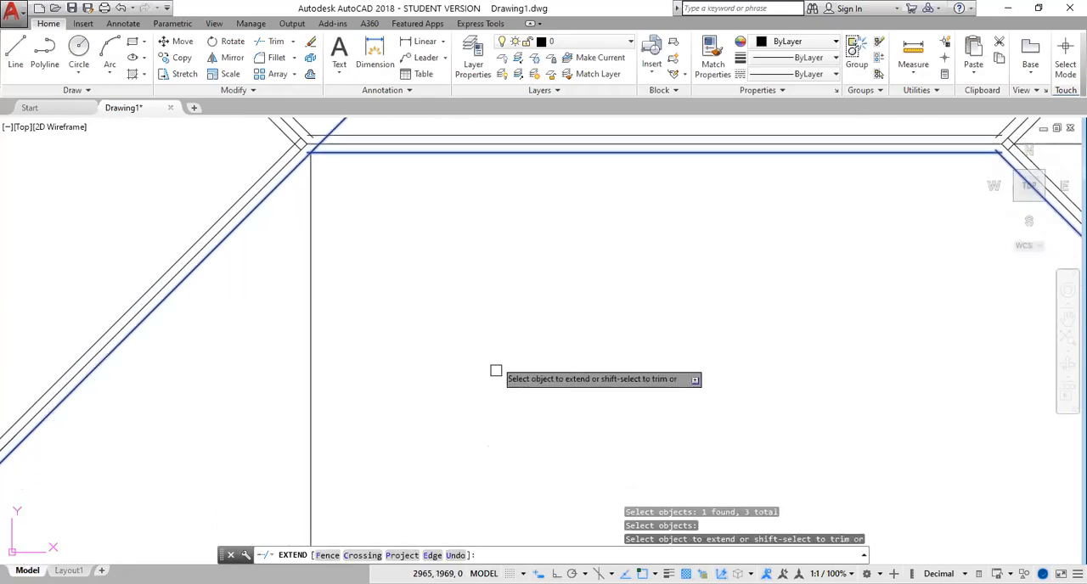
pyautogui.scroll(-3, 499, 421)
pyautogui.moveTo(517, 472); pyautogui.dragTo(528, 361, button='middle')
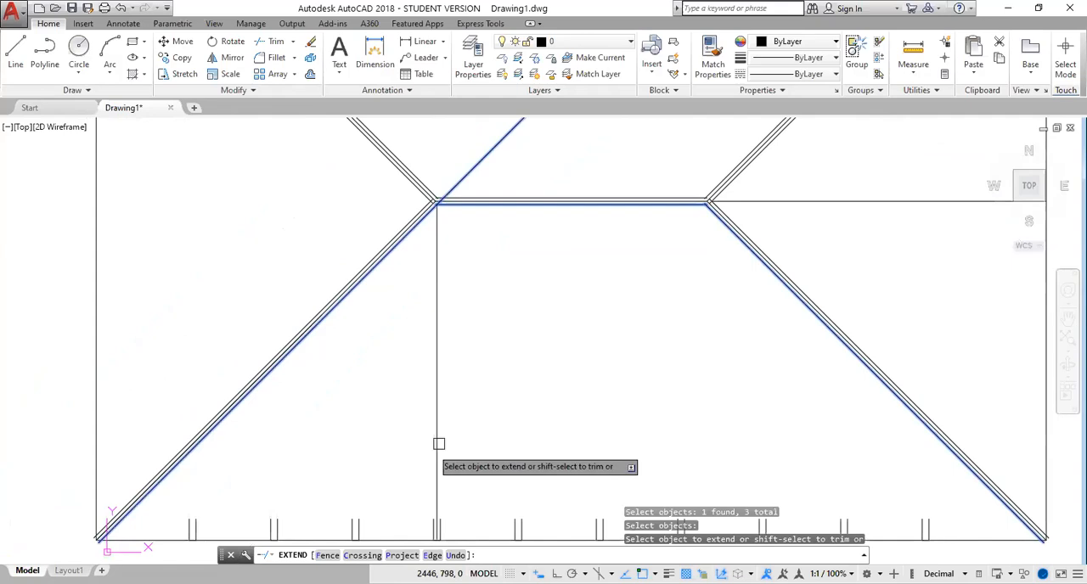
pyautogui.click(327, 556)
pyautogui.scroll(-3, 557, 426)
pyautogui.moveTo(557, 427); pyautogui.dragTo(439, 231, button='middle')
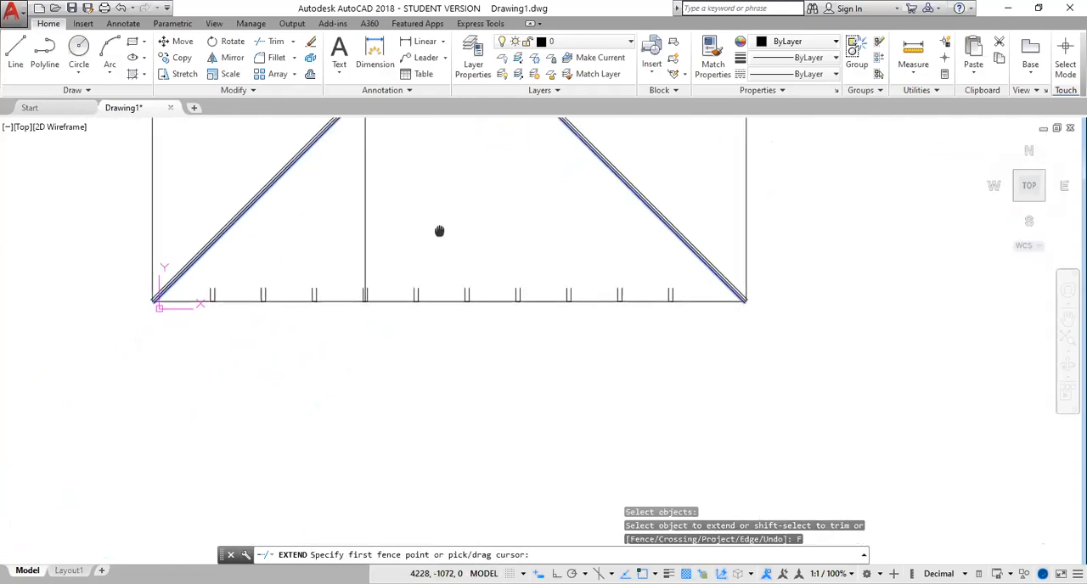
pyautogui.click(675, 292)
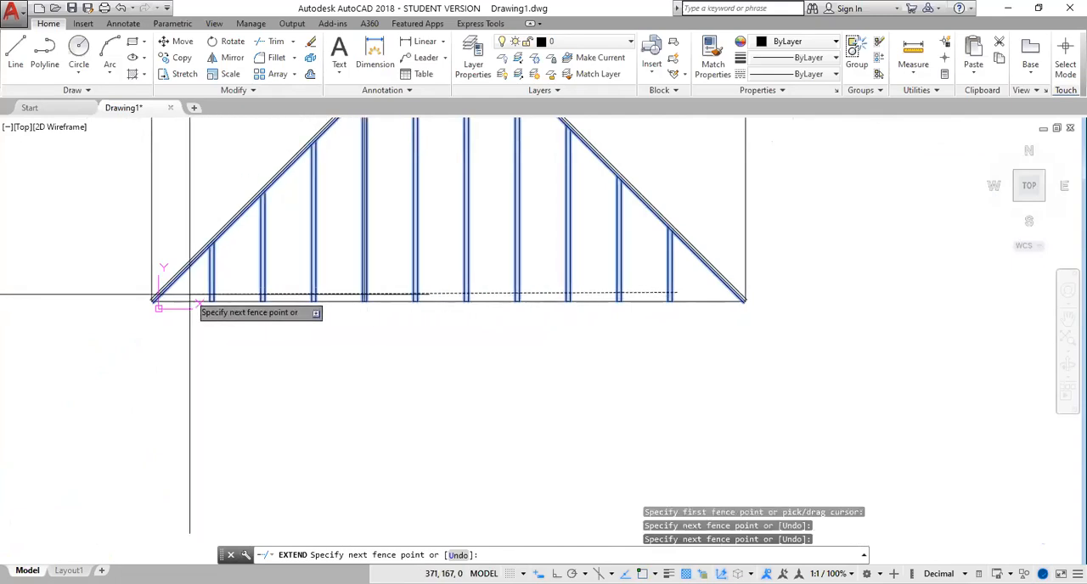
pyautogui.press('Return')
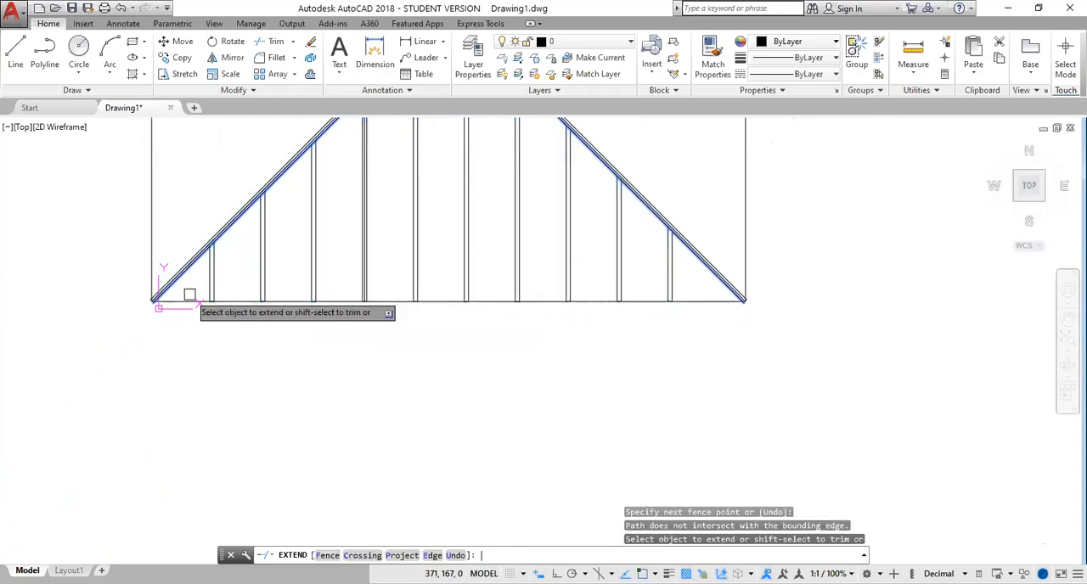
pyautogui.scroll(-1, 338, 461)
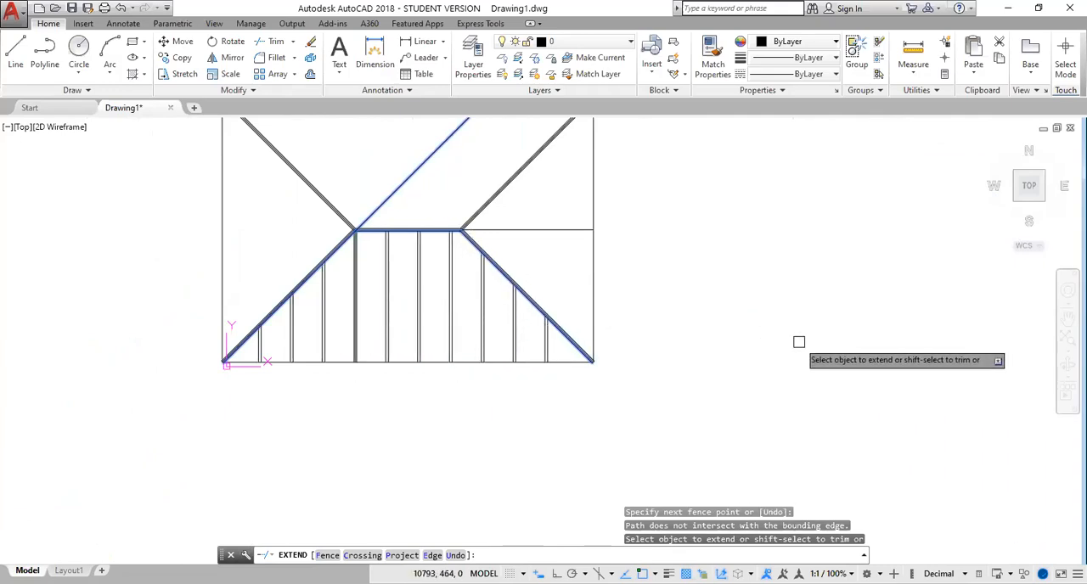
pyautogui.press('Escape')
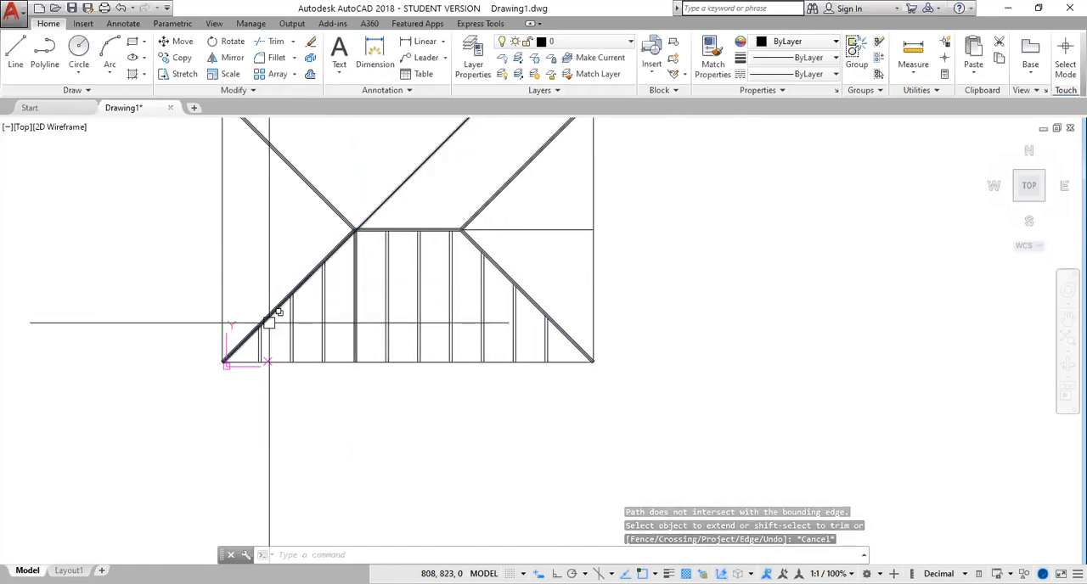
# Move the four rightmost rafter pairs from the midpoint (m2p) between the leftmost selected pair's upper ends to the right end of the lower ridge line
pyautogui.scroll(4, 467, 232)
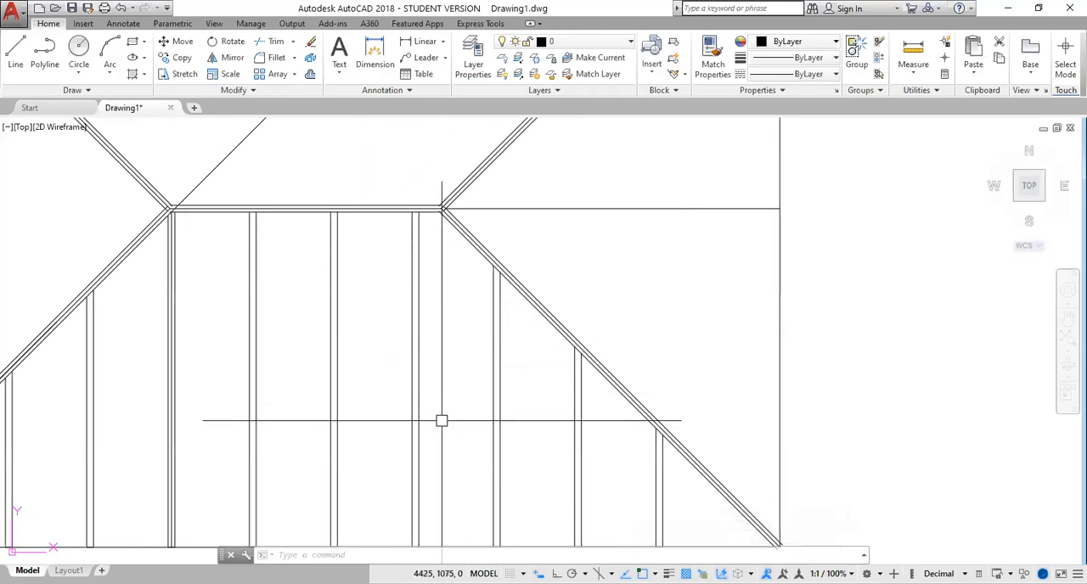
pyautogui.scroll(-4, 238, 340)
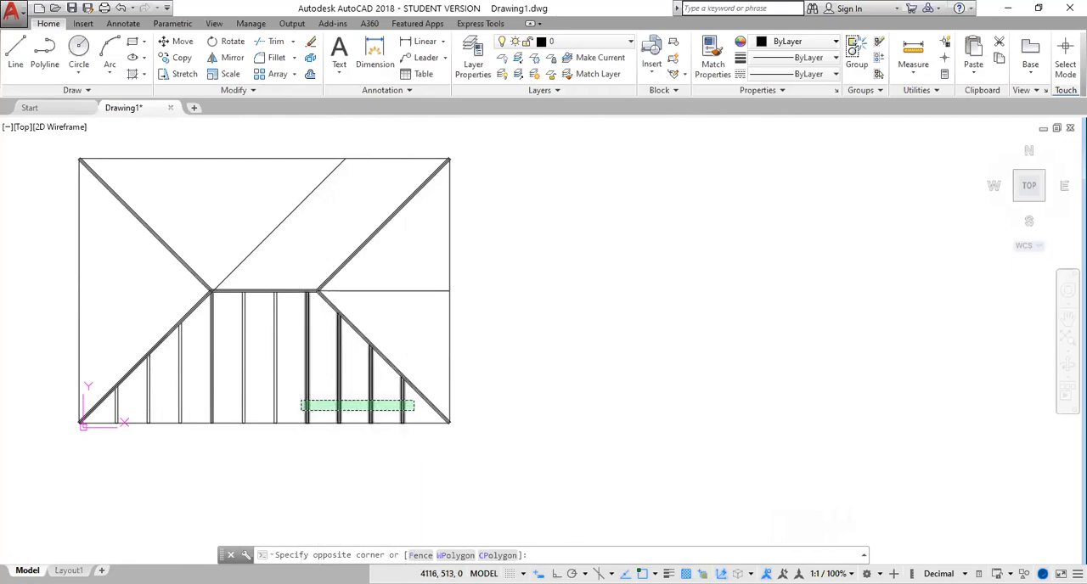
pyautogui.click(311, 389)
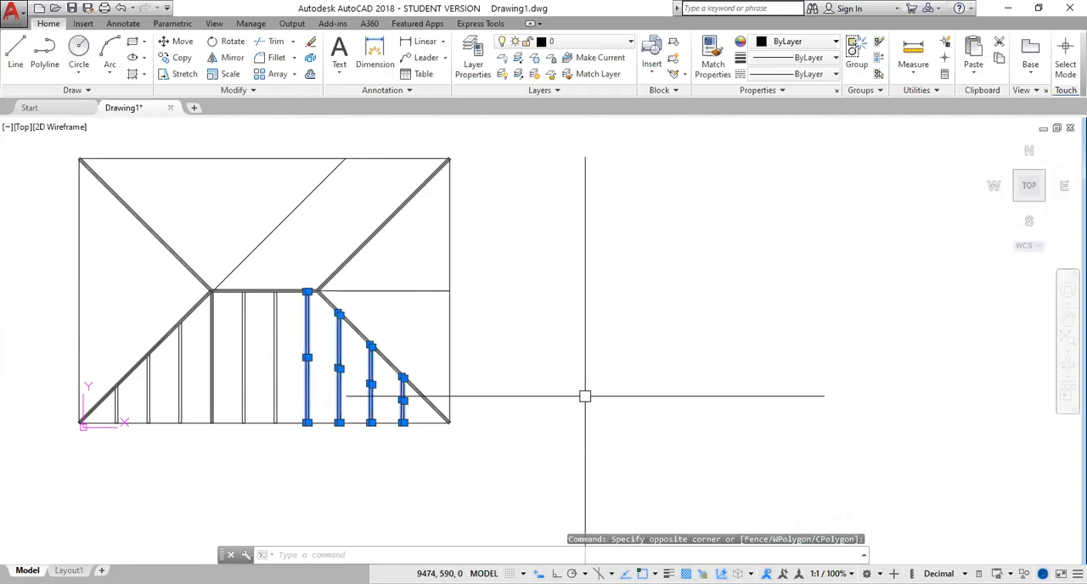
pyautogui.write('m')
pyautogui.press('Return')
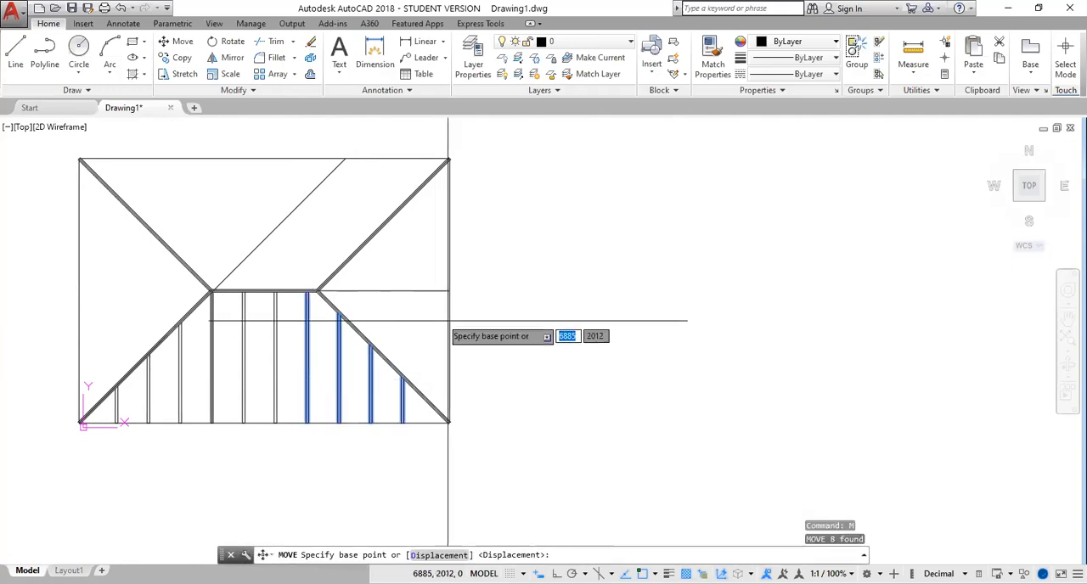
pyautogui.scroll(5, 347, 321)
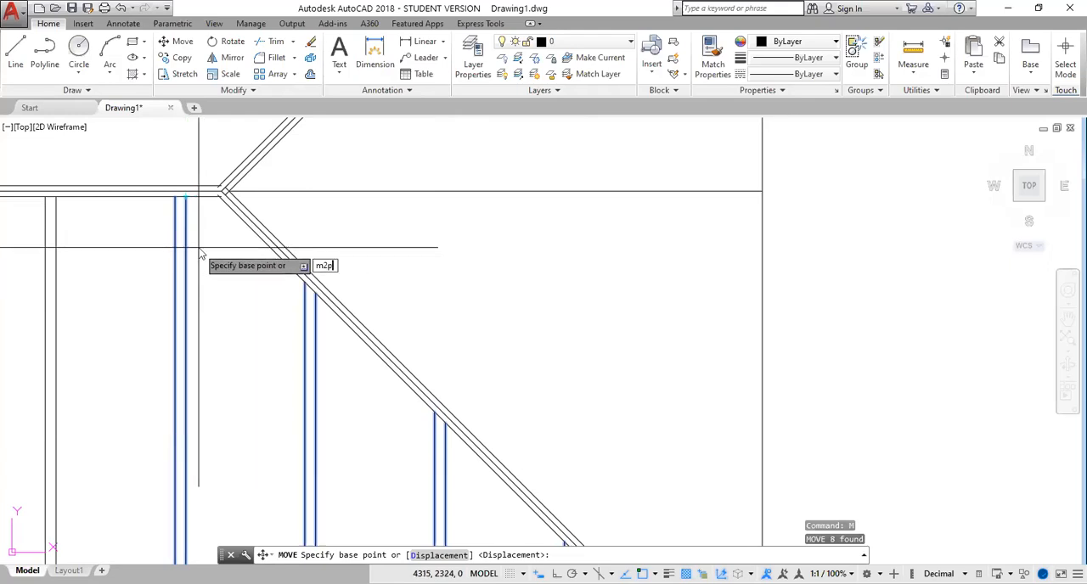
pyautogui.press('Return')
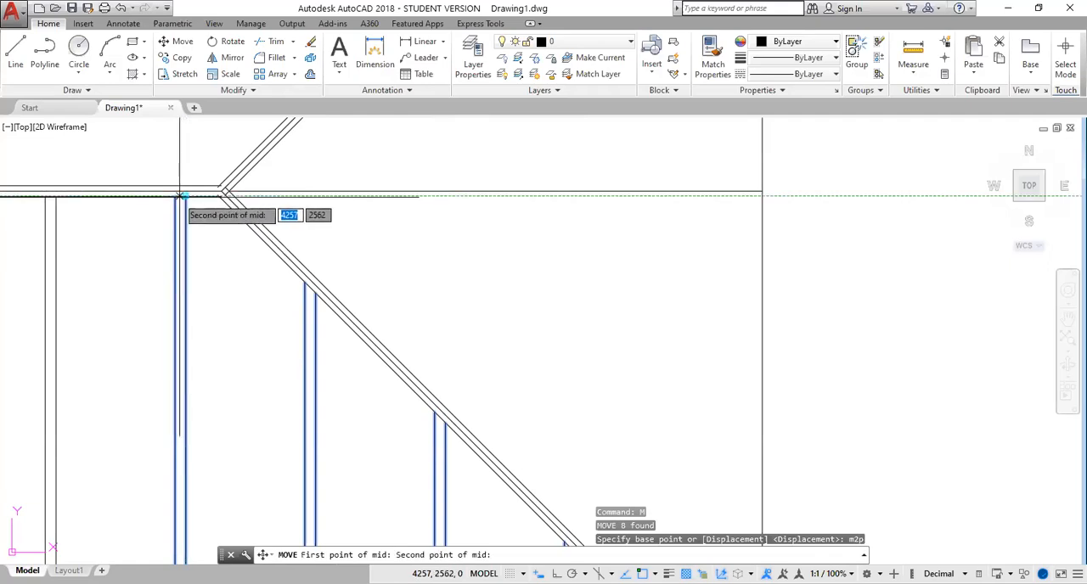
pyautogui.click(175, 196)
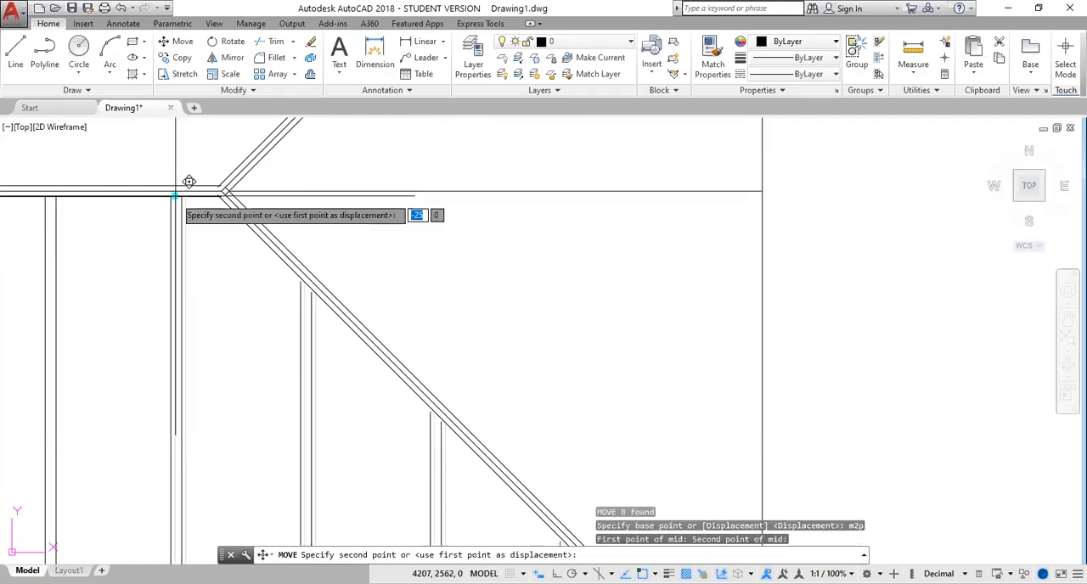
pyautogui.click(218, 196)
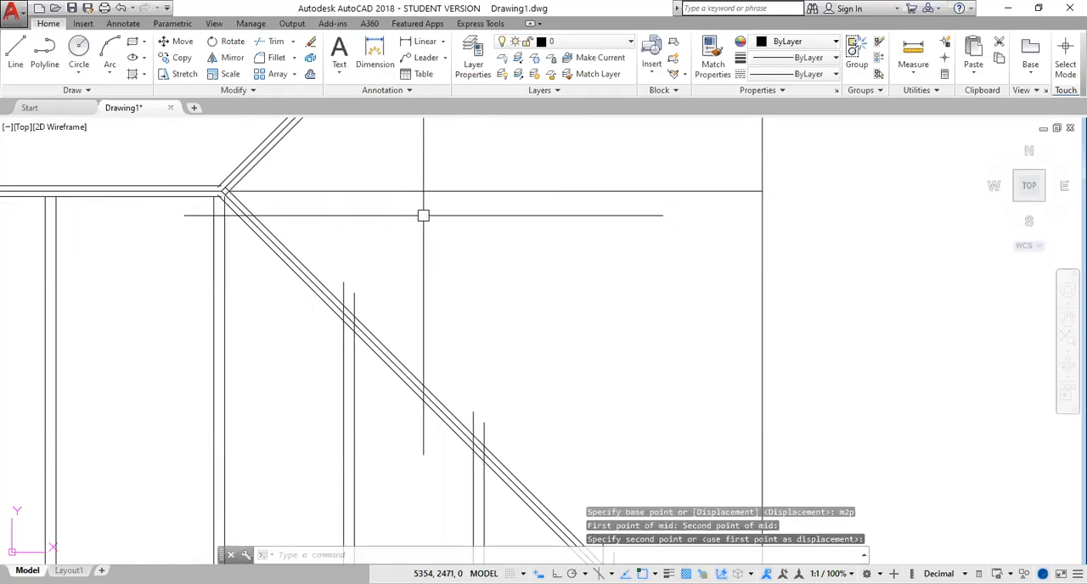
pyautogui.press('Escape')
pyautogui.scroll(-3, 407, 255)
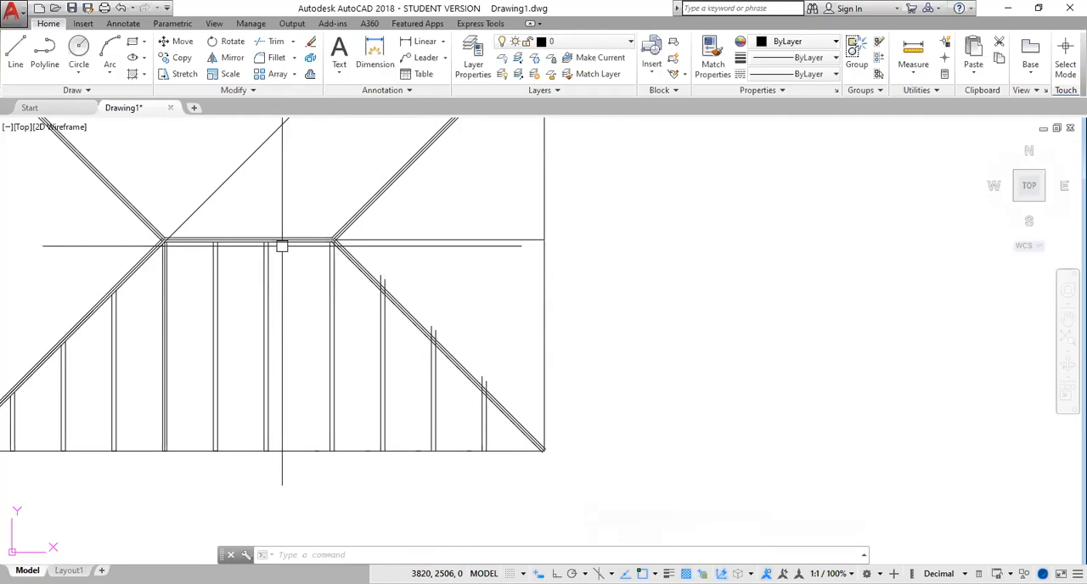
# Trim the overhanging upper ends of the three rightmost rafter pairs at the lower-right hip's inner offset line with a fence
pyautogui.scroll(4, 430, 315)
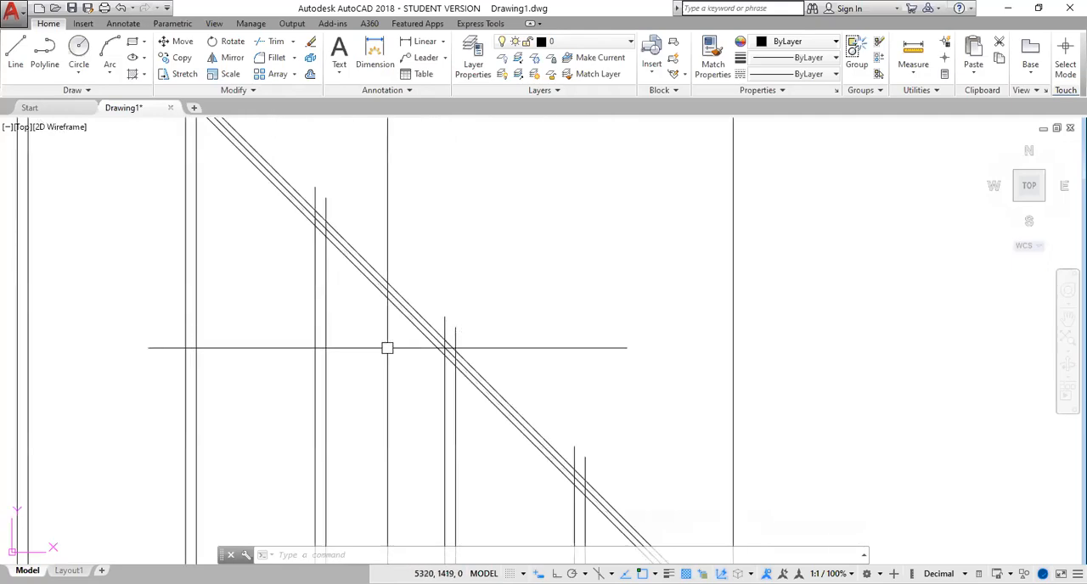
pyautogui.write('TR')
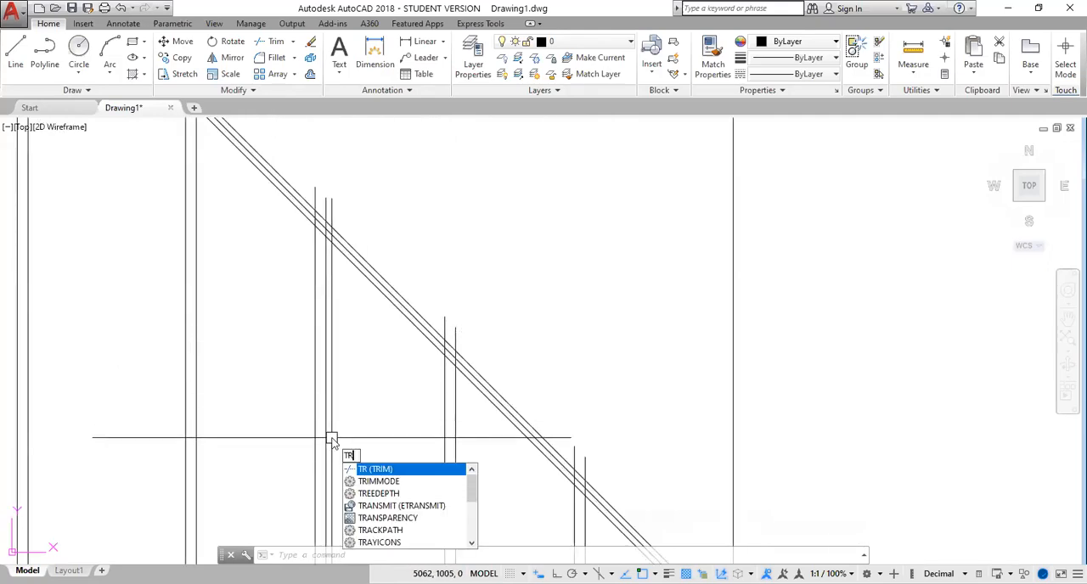
pyautogui.press('Return')
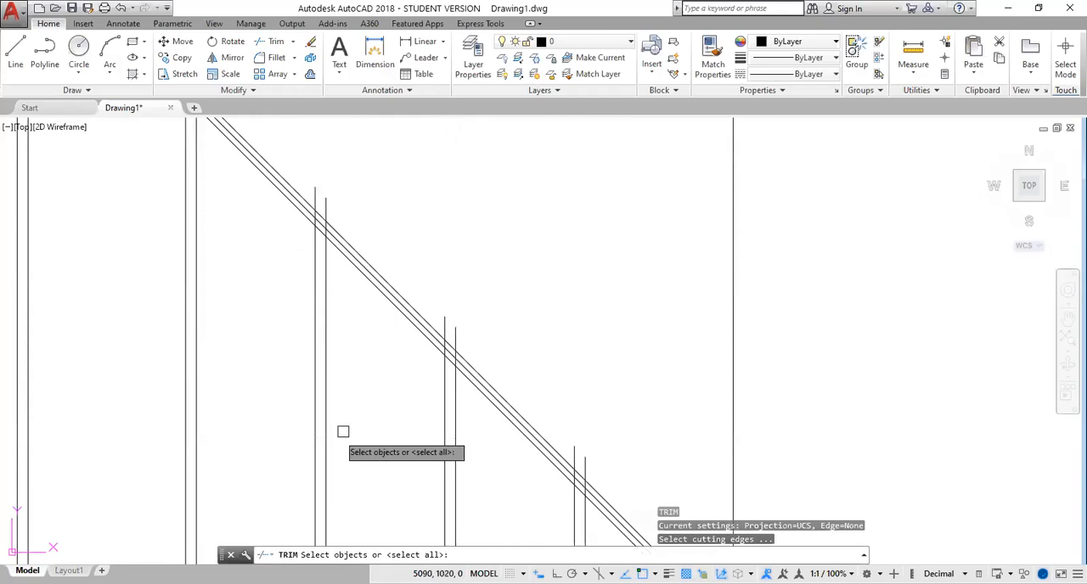
pyautogui.click(391, 306)
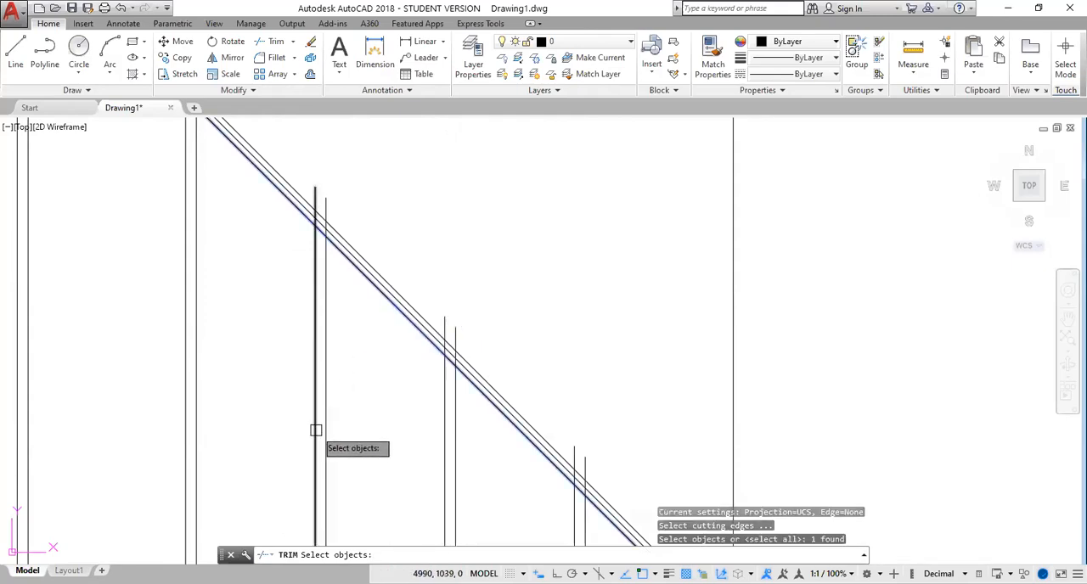
pyautogui.press('Return')
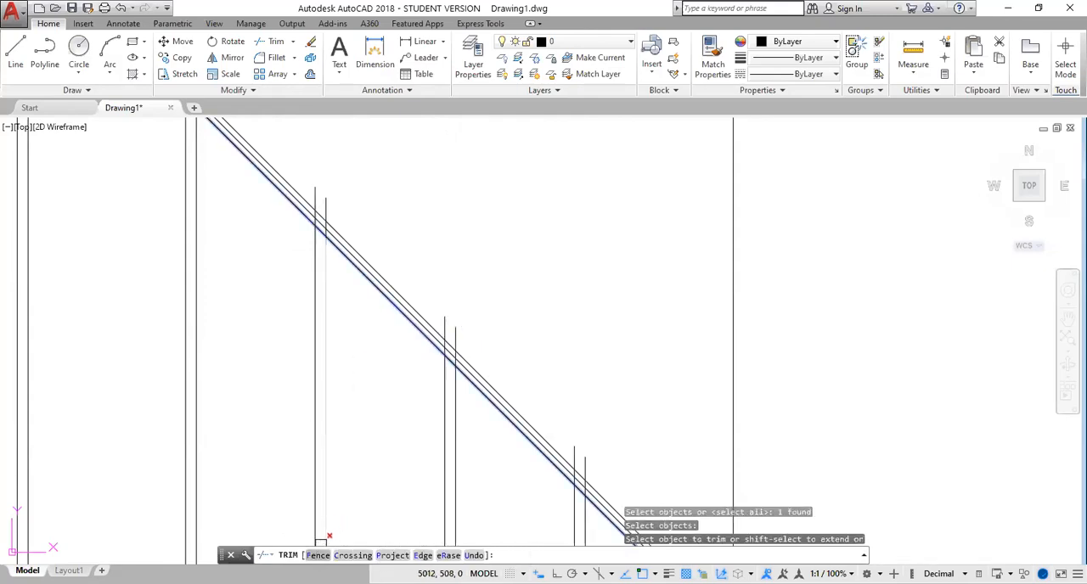
pyautogui.write('F')
pyautogui.press('Return')
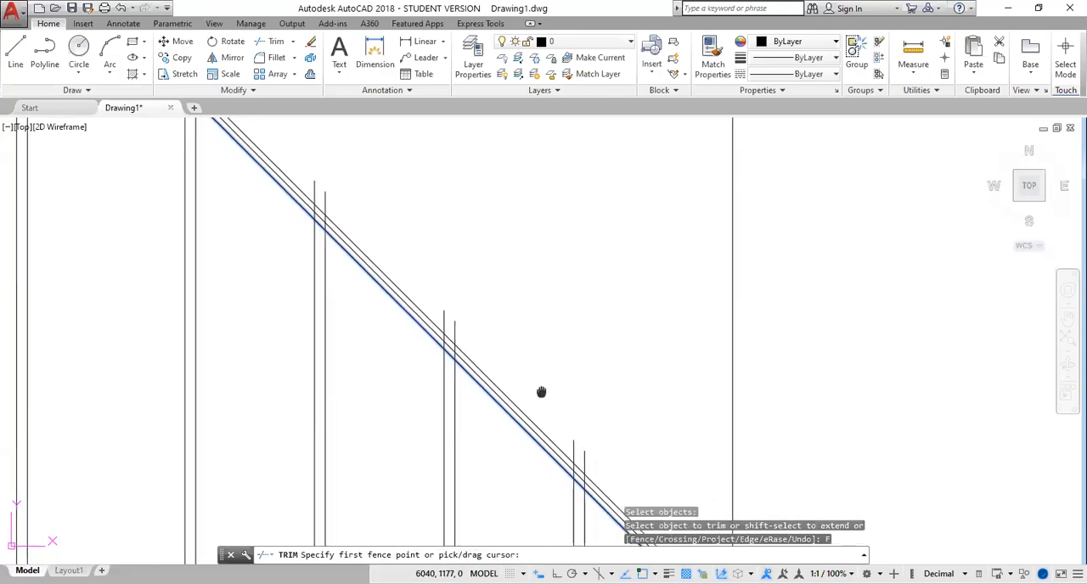
pyautogui.moveTo(546, 393); pyautogui.dragTo(329, 148, button='middle')
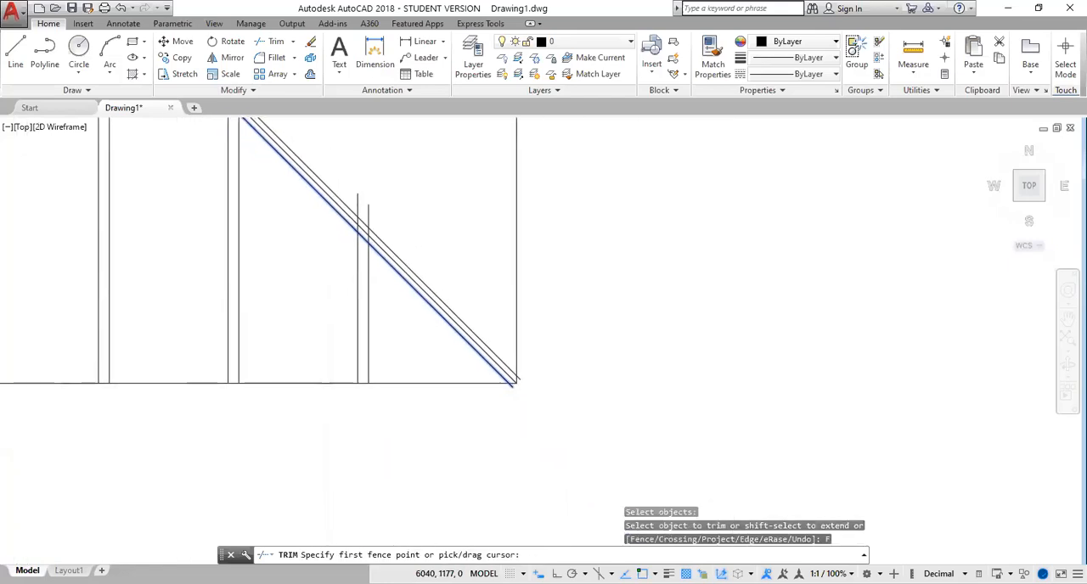
pyautogui.click(393, 242)
pyautogui.moveTo(328, 154); pyautogui.dragTo(512, 380, button='middle')
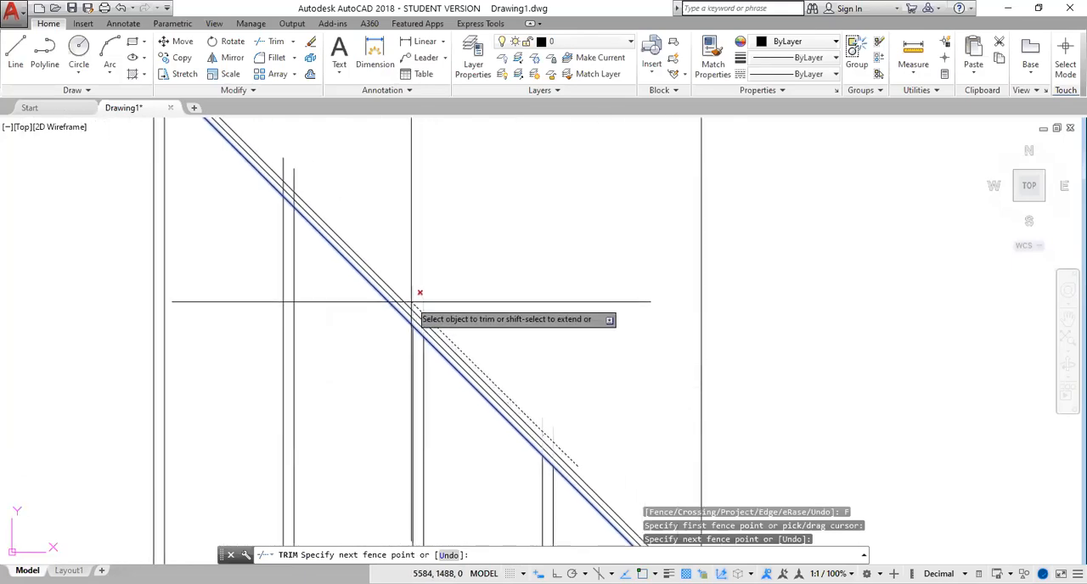
pyautogui.click(383, 265)
pyautogui.moveTo(383, 264); pyautogui.dragTo(473, 390, button='middle')
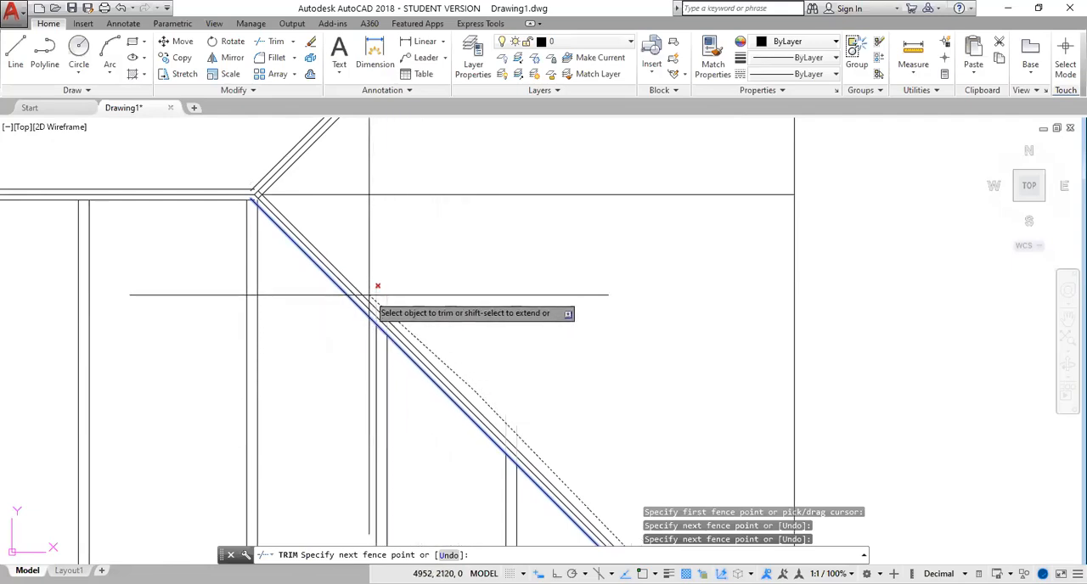
pyautogui.click(364, 275)
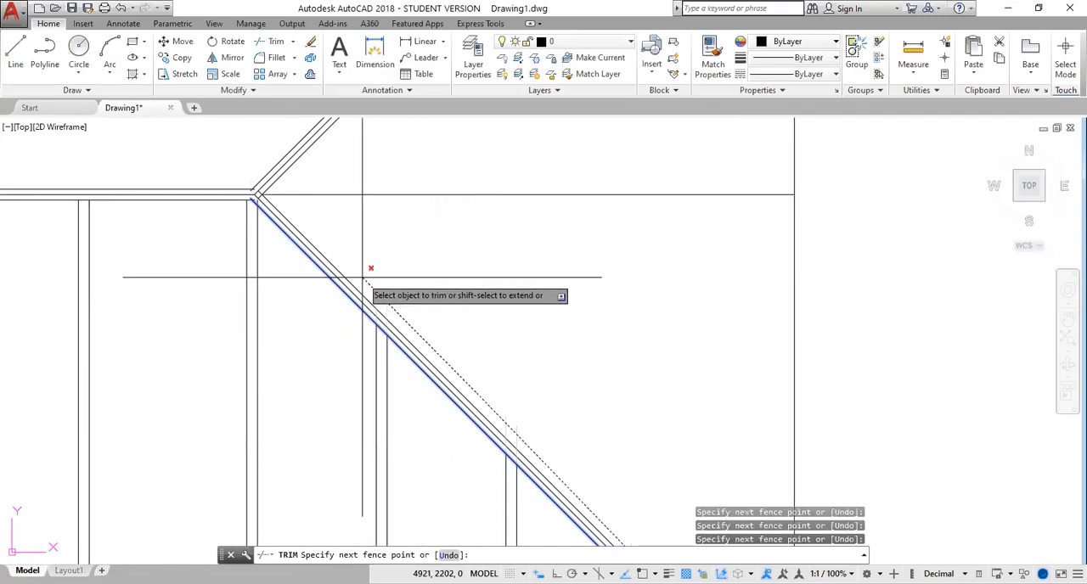
pyautogui.press('Return')
pyautogui.press('Escape')
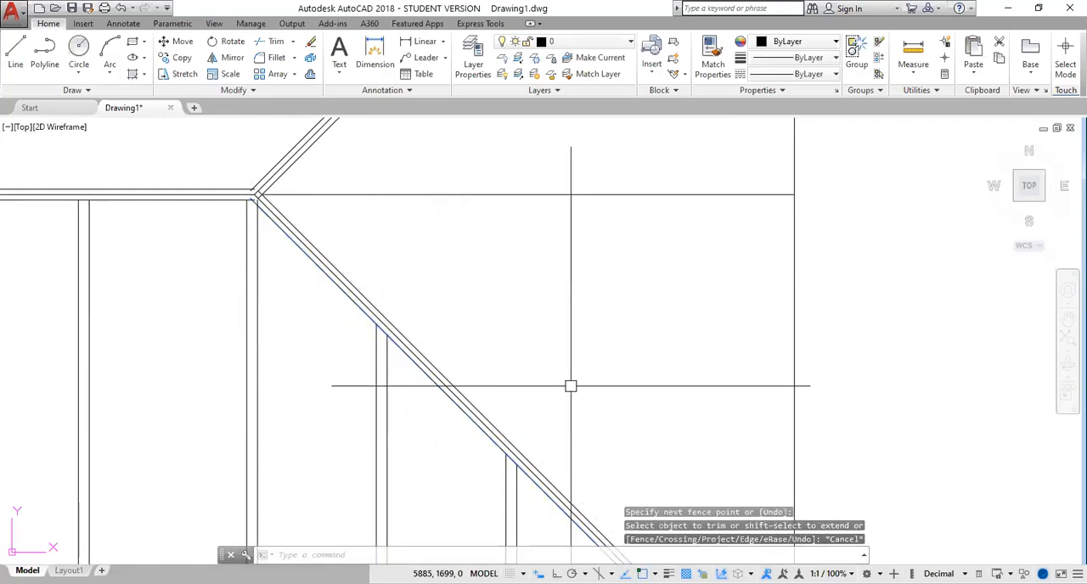
# Erase the diagonal line running from the left end of the ridge to the upper roof edge
pyautogui.scroll(-5, 571, 387)
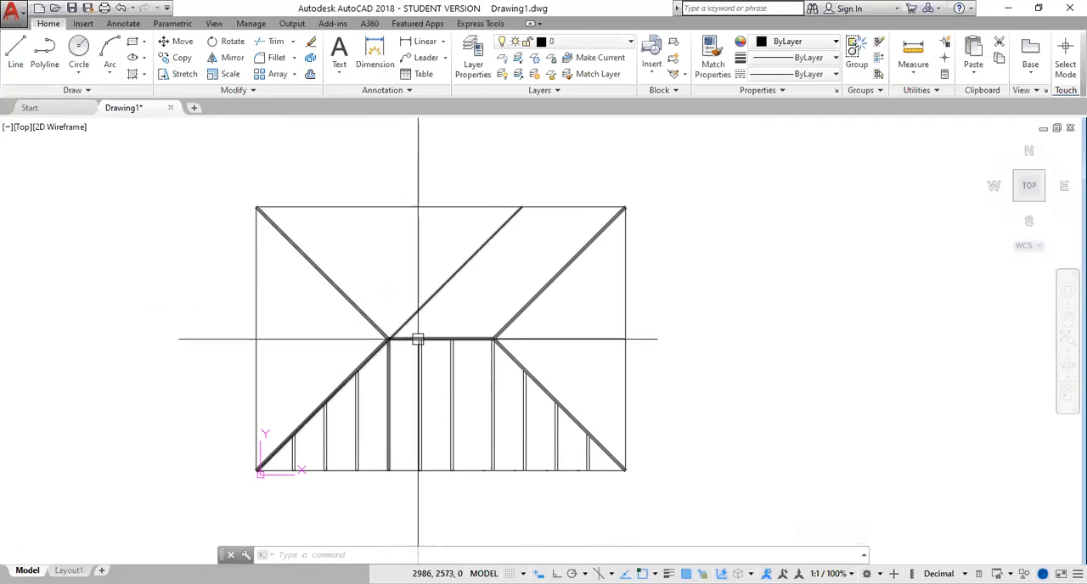
pyautogui.scroll(-2, 411, 419)
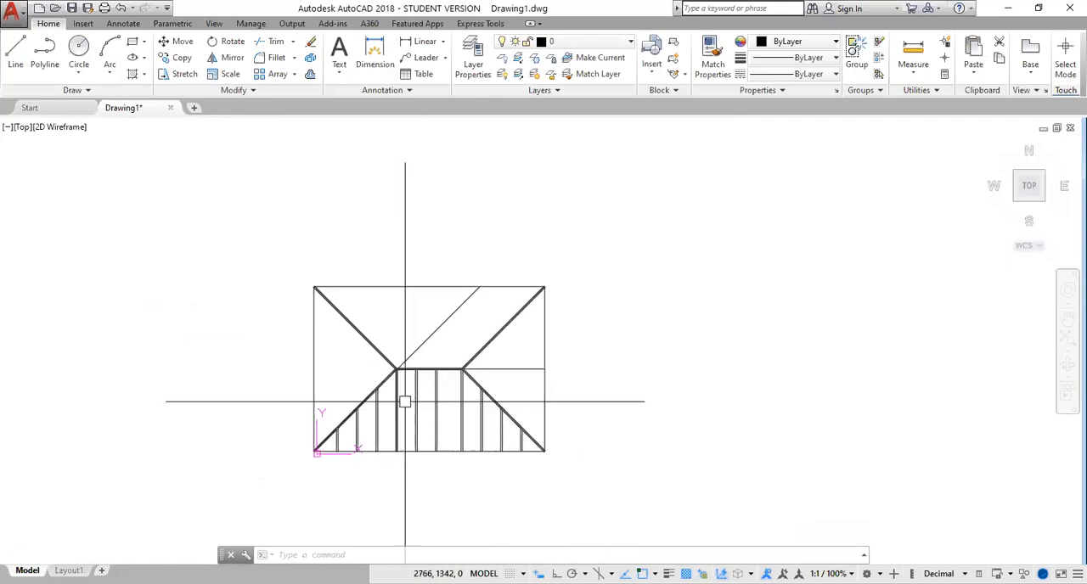
pyautogui.click(426, 339)
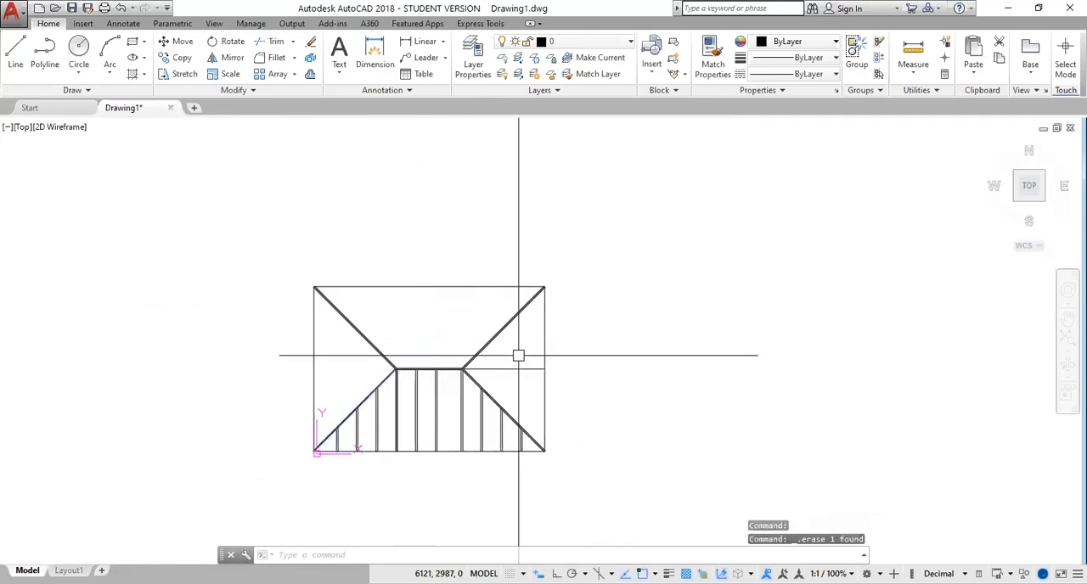
pyautogui.scroll(4, 331, 427)
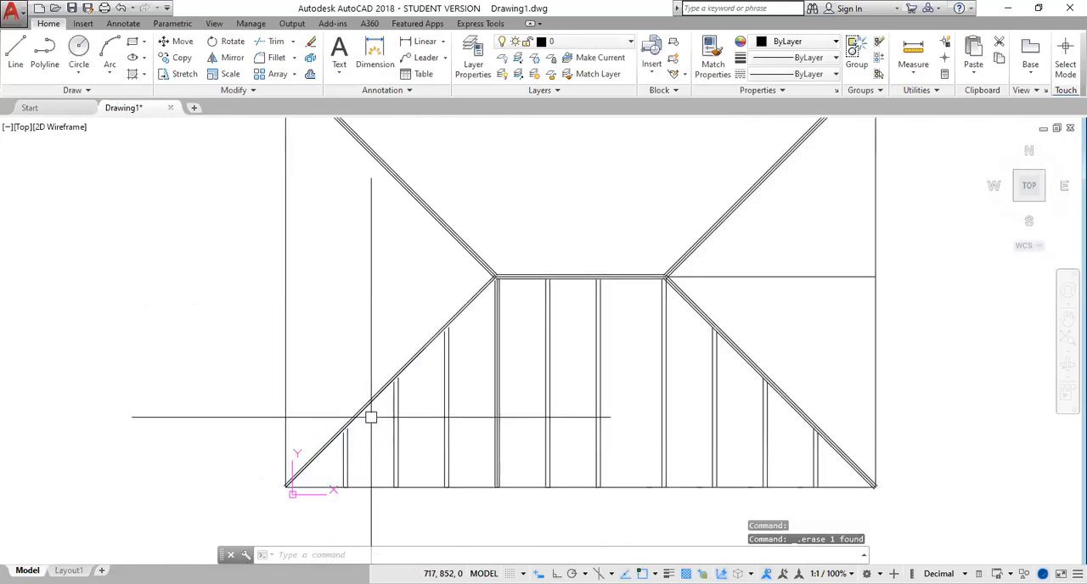
# Undo the erasure of the diagonal line
pyautogui.click(122, 8)
pyautogui.scroll(5, 396, 379)
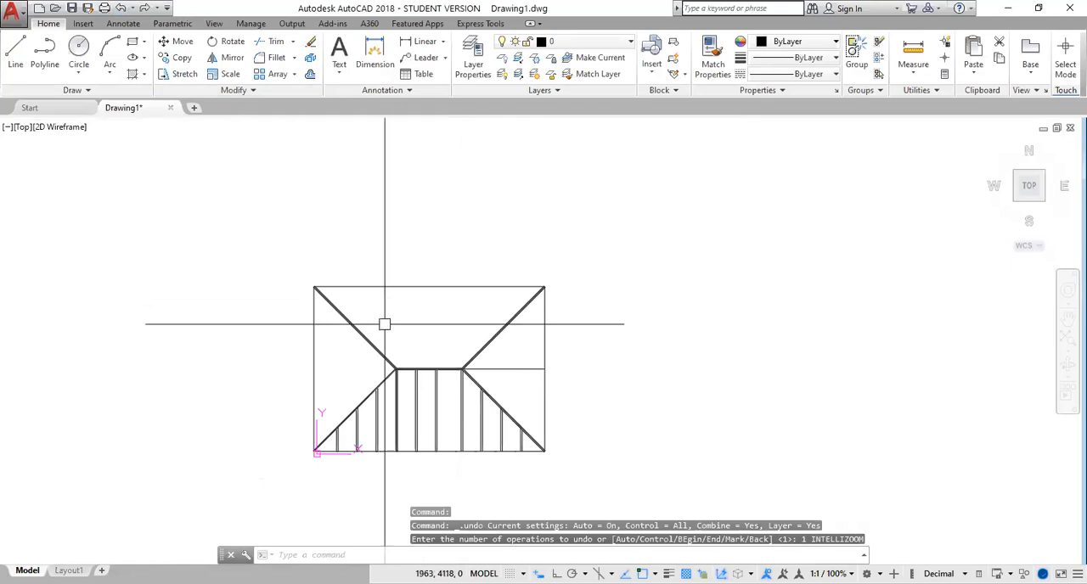
pyautogui.click(121, 8)
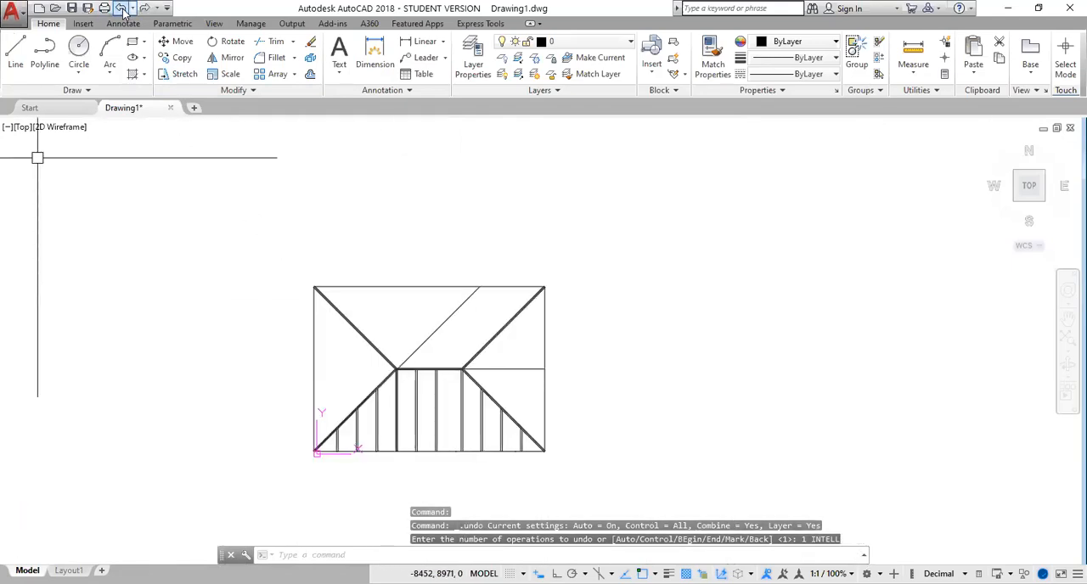
pyautogui.click(121, 9)
pyautogui.scroll(6, 494, 365)
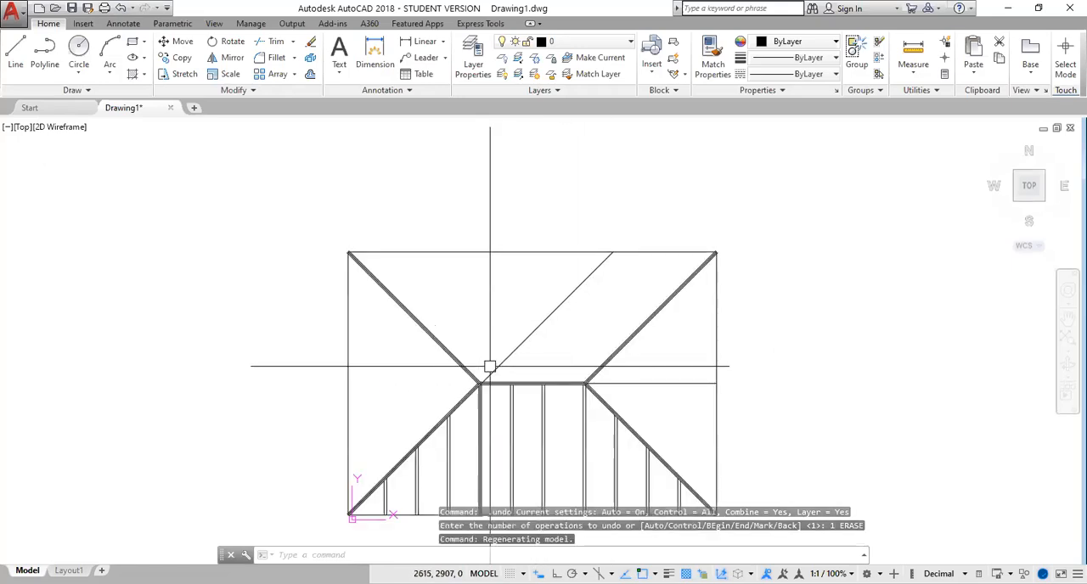
# Mirror the three leftmost vertical rafter pairs about the lower-left hip's centre line, from the ridge end to the roof corner, keeping the originals
pyautogui.moveTo(536, 382); pyautogui.dragTo(526, 183, button='middle')
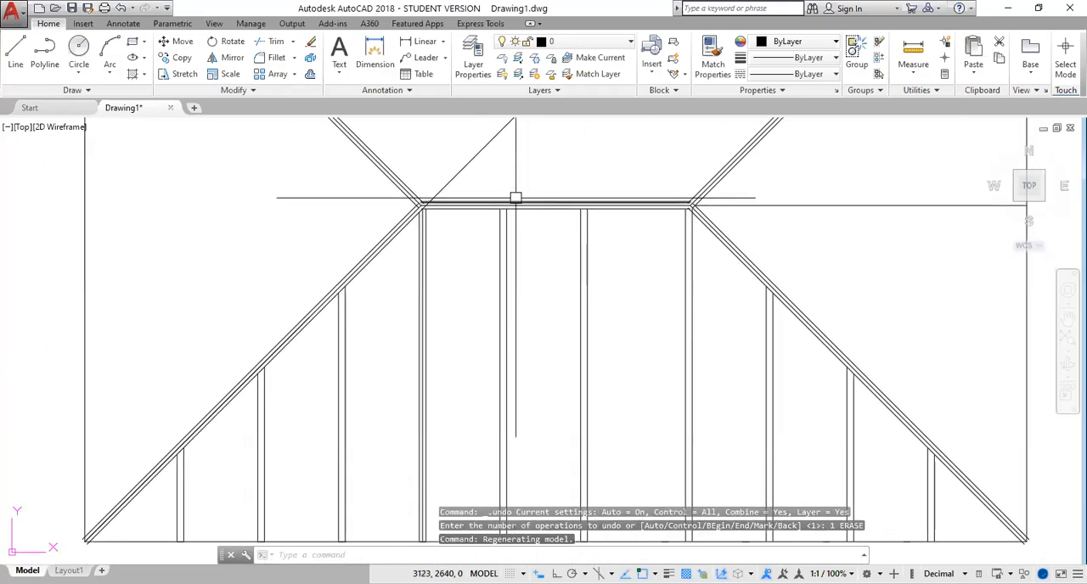
pyautogui.scroll(-2, 516, 198)
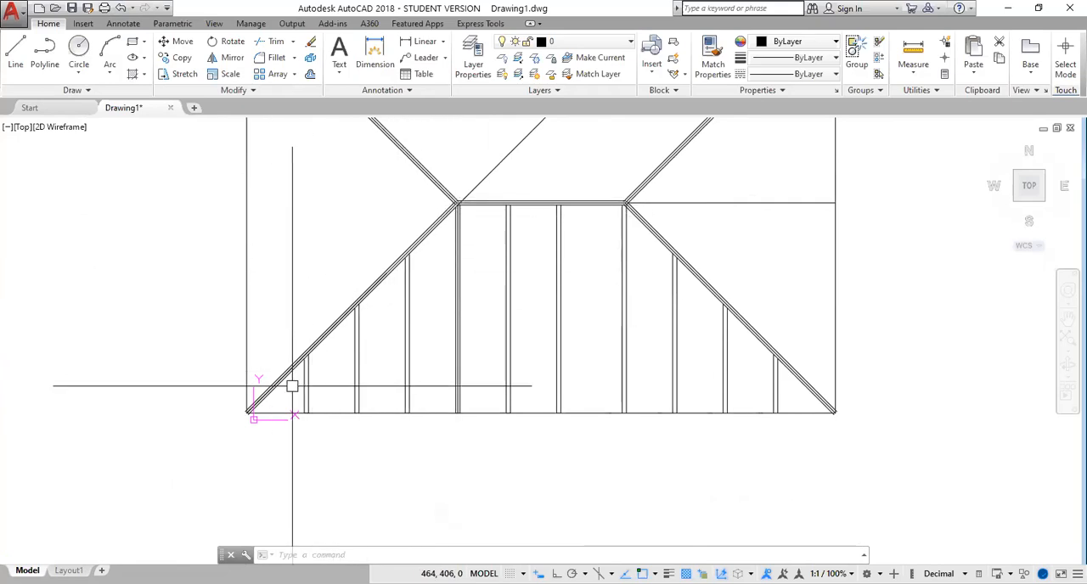
pyautogui.moveTo(424, 332)
pyautogui.mouseDown()
pyautogui.moveTo(259, 388)
pyautogui.moveTo(294, 393)
pyautogui.mouseUp()
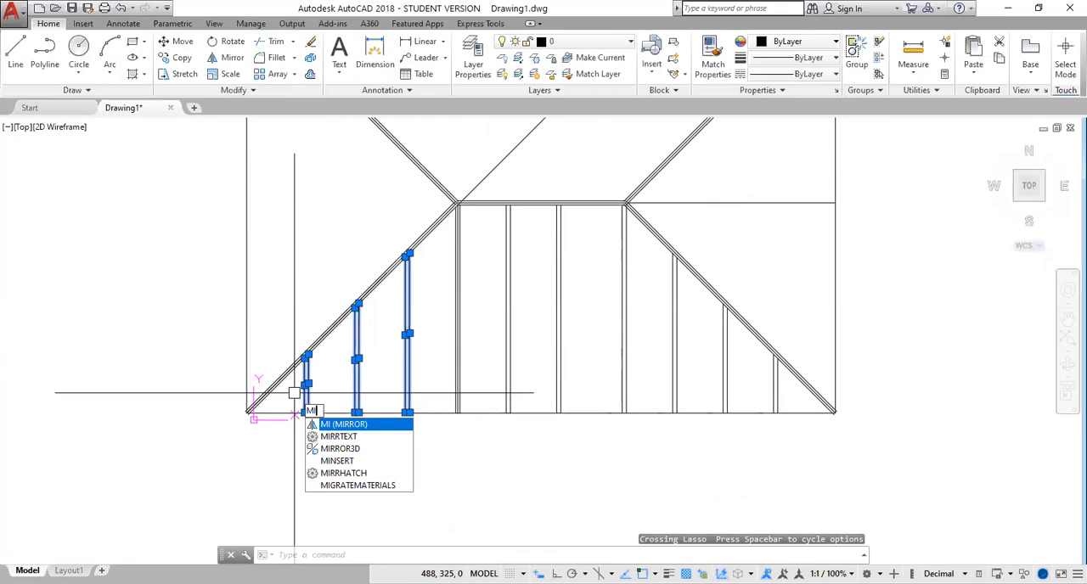
pyautogui.press('Return')
pyautogui.scroll(2, 406, 254)
pyautogui.scroll(2, 466, 198)
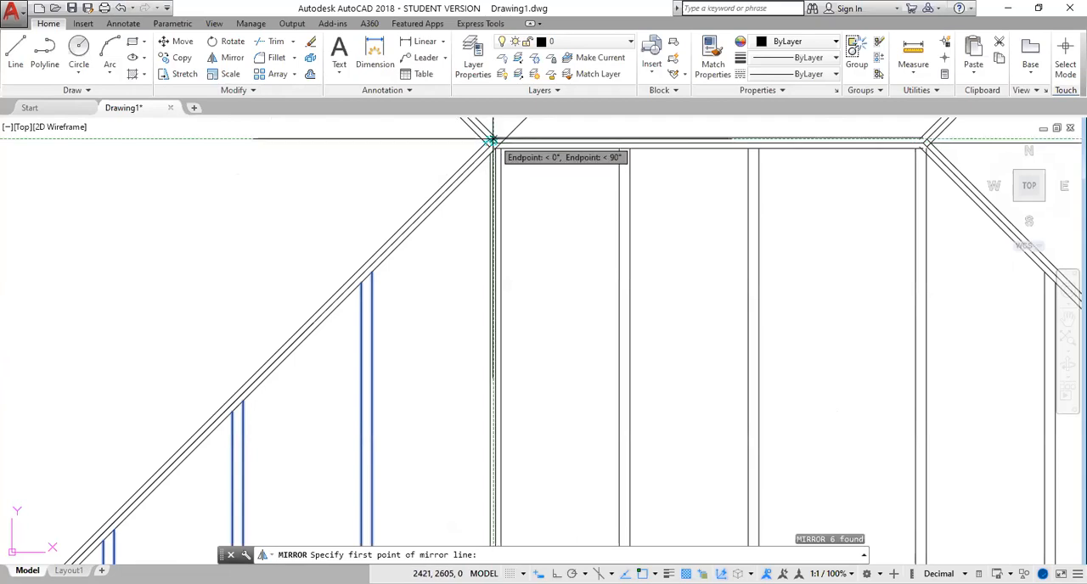
pyautogui.scroll(6, 491, 142)
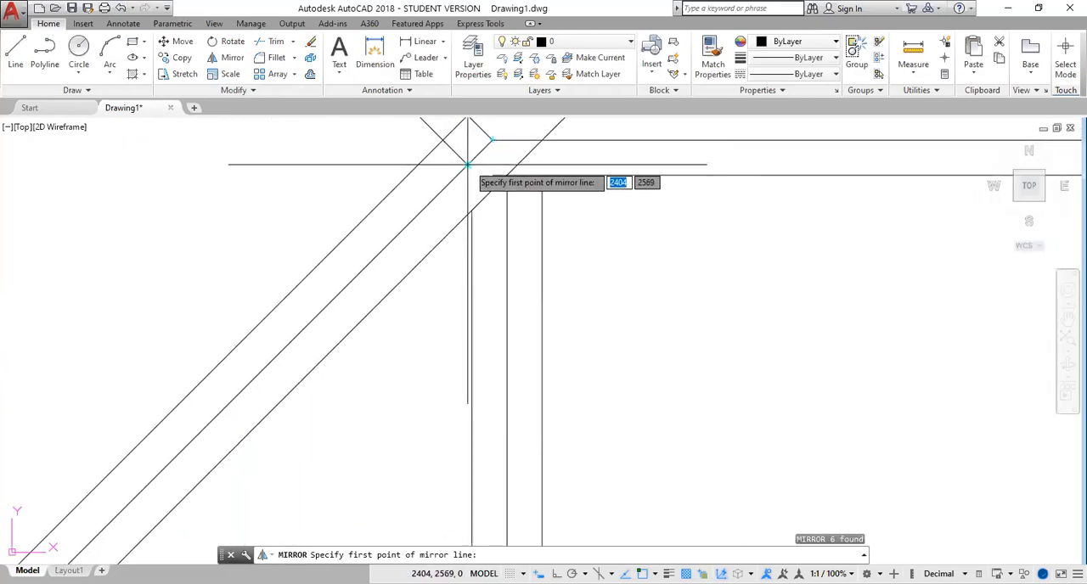
pyautogui.click(467, 164)
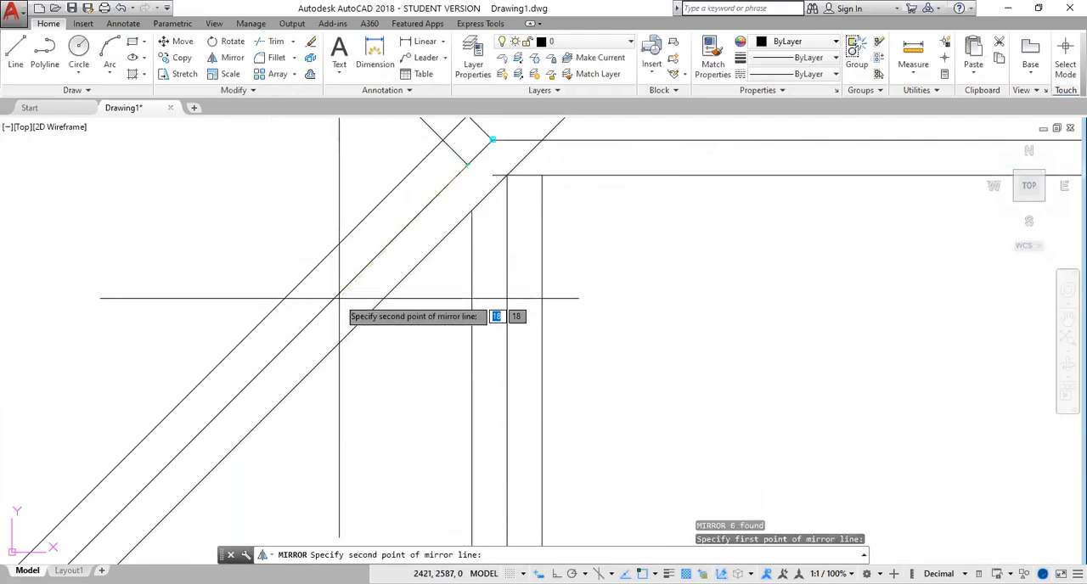
pyautogui.scroll(-4, 340, 298)
pyautogui.scroll(-2, 340, 299)
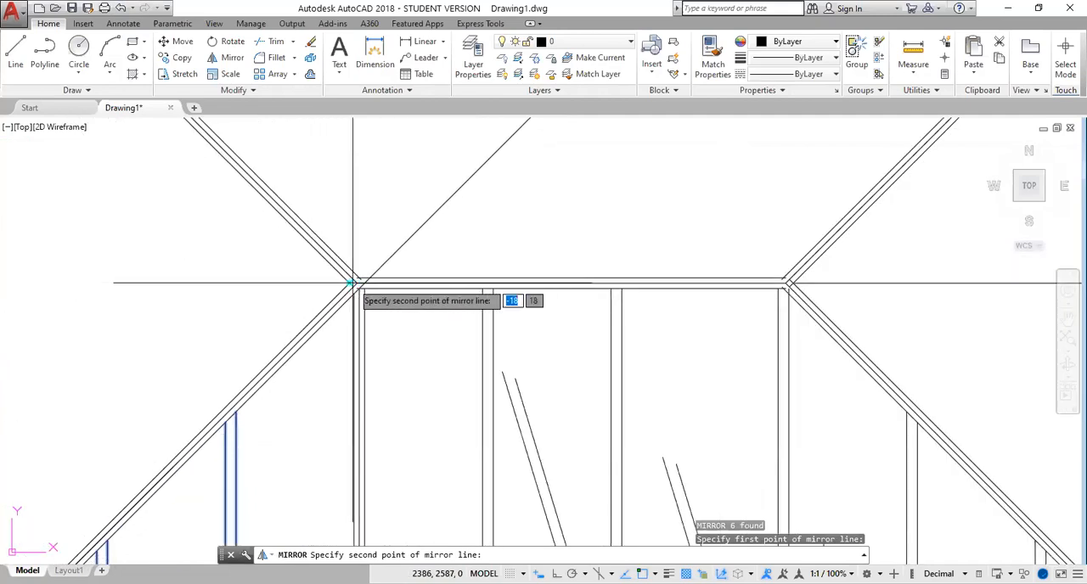
pyautogui.moveTo(278, 385); pyautogui.dragTo(461, 157, button='middle')
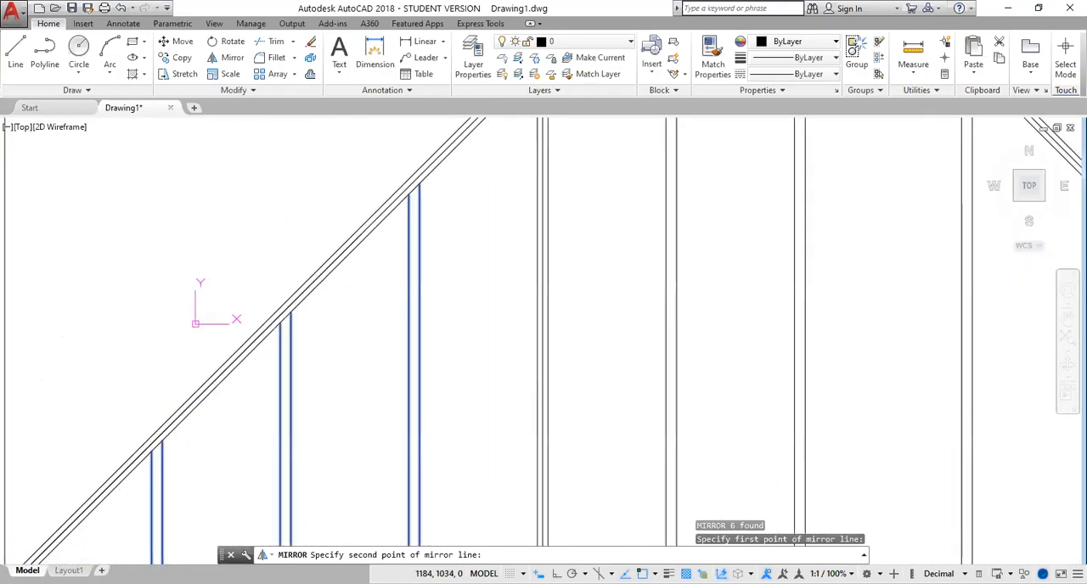
pyautogui.moveTo(194, 400); pyautogui.dragTo(438, 136, button='middle')
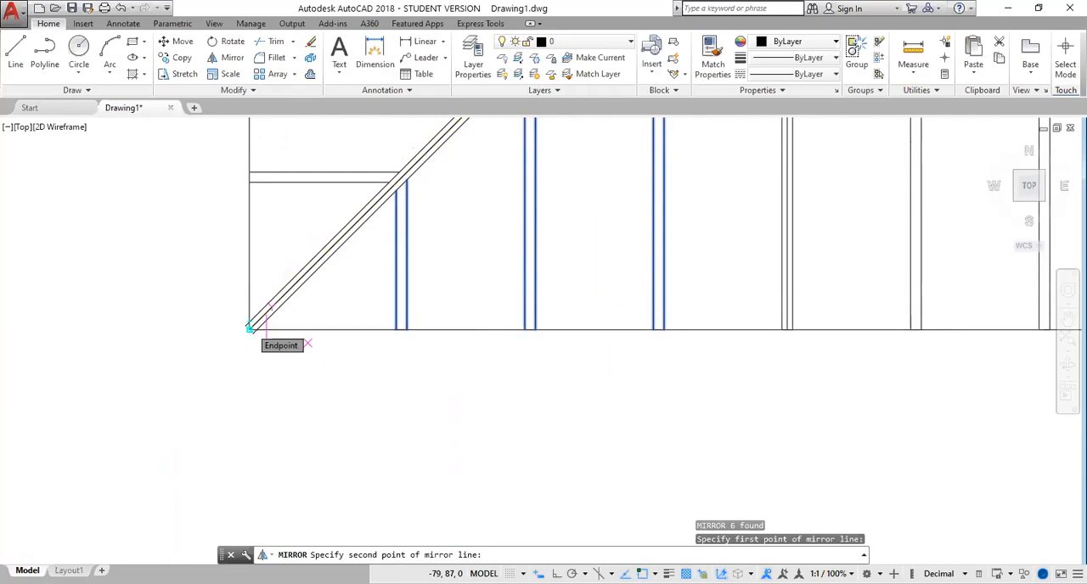
pyautogui.click(250, 328)
pyautogui.press('Return')
# Mirror all the vertical rafters below the ridge and the three horizontal pairs at the lower-left hip about the ridge centre line, keeping the originals
pyautogui.scroll(-4, 458, 226)
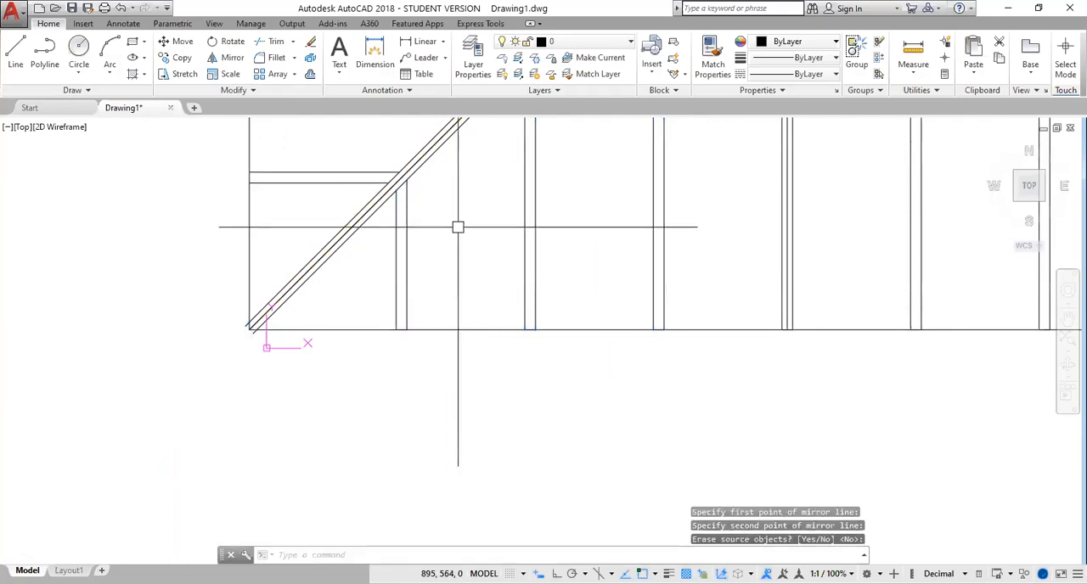
pyautogui.moveTo(531, 158); pyautogui.dragTo(422, 278, button='middle')
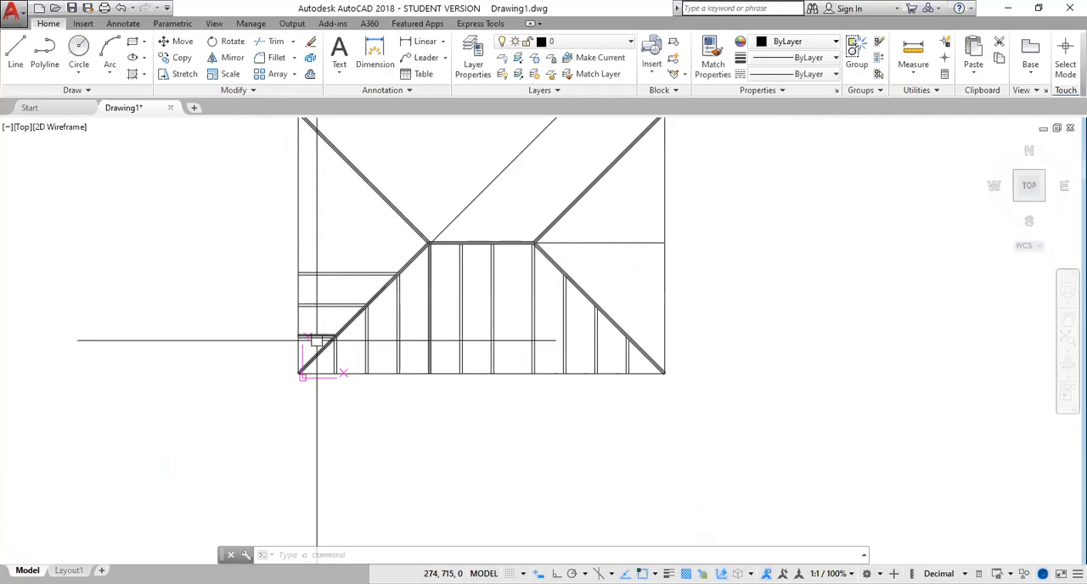
pyautogui.scroll(2, 318, 334)
pyautogui.scroll(-2, 376, 263)
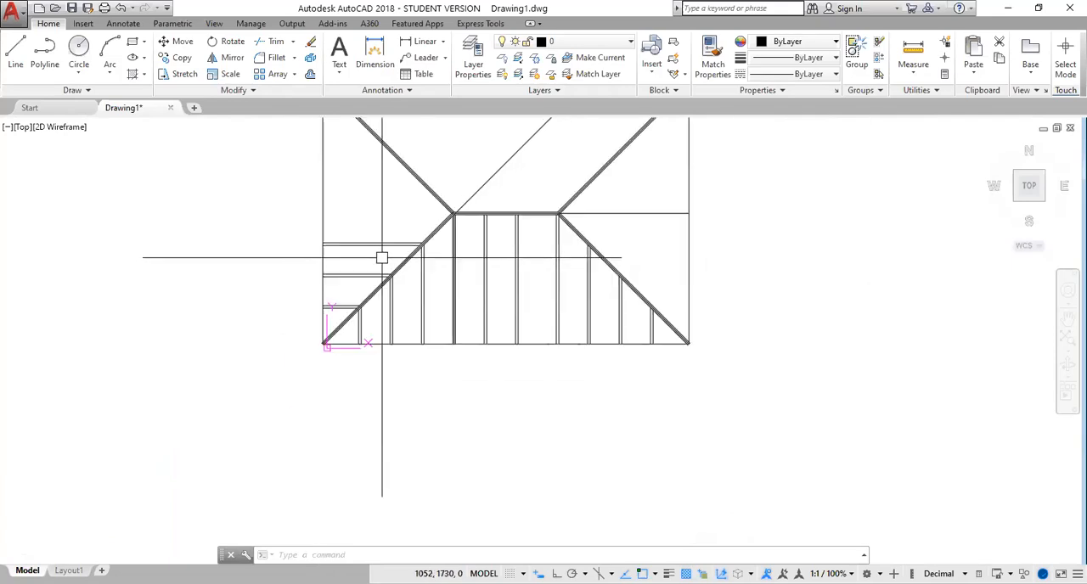
pyautogui.scroll(2, 643, 333)
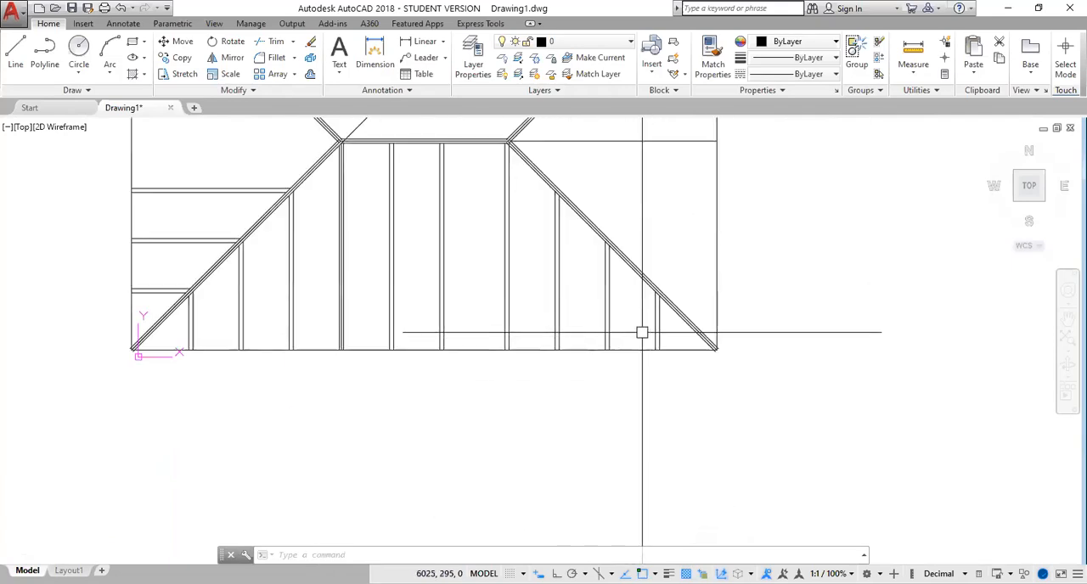
pyautogui.moveTo(668, 332); pyautogui.dragTo(180, 330)
pyautogui.moveTo(210, 168); pyautogui.dragTo(161, 251)
pyautogui.moveTo(149, 290); pyautogui.dragTo(141, 297)
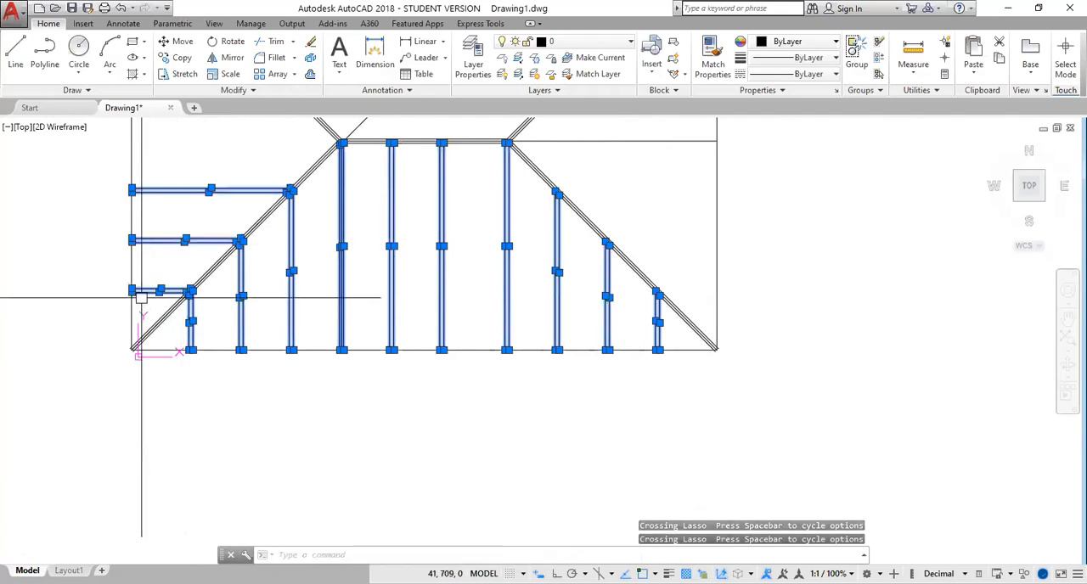
pyautogui.moveTo(670, 169); pyautogui.dragTo(597, 244, button='middle')
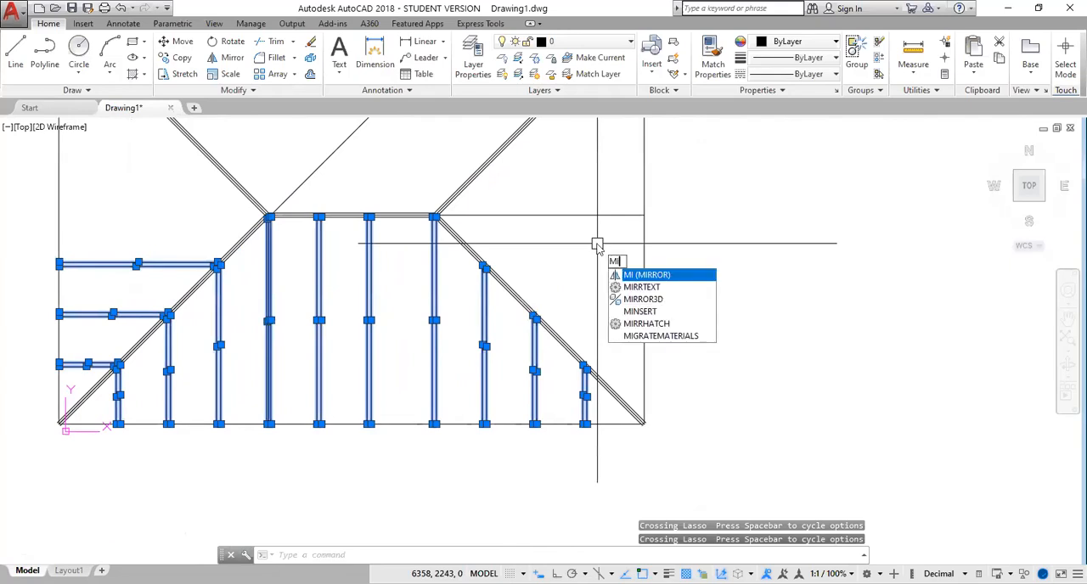
pyautogui.press('Return')
pyautogui.scroll(4, 476, 219)
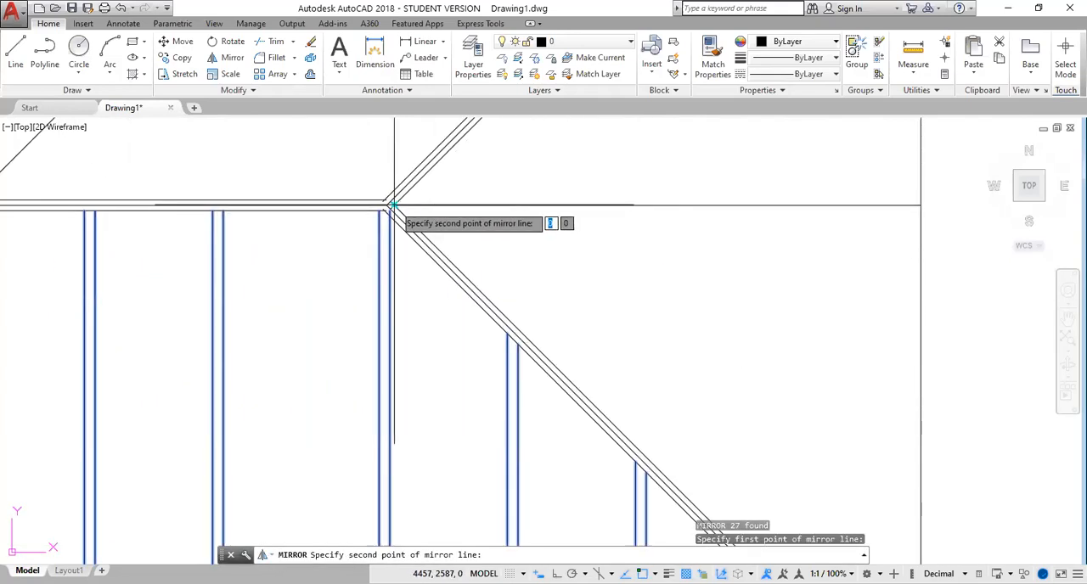
pyautogui.moveTo(290, 192); pyautogui.dragTo(330, 195, button='middle')
pyautogui.scroll(2, 331, 194)
pyautogui.moveTo(338, 194); pyautogui.dragTo(802, 210, button='middle')
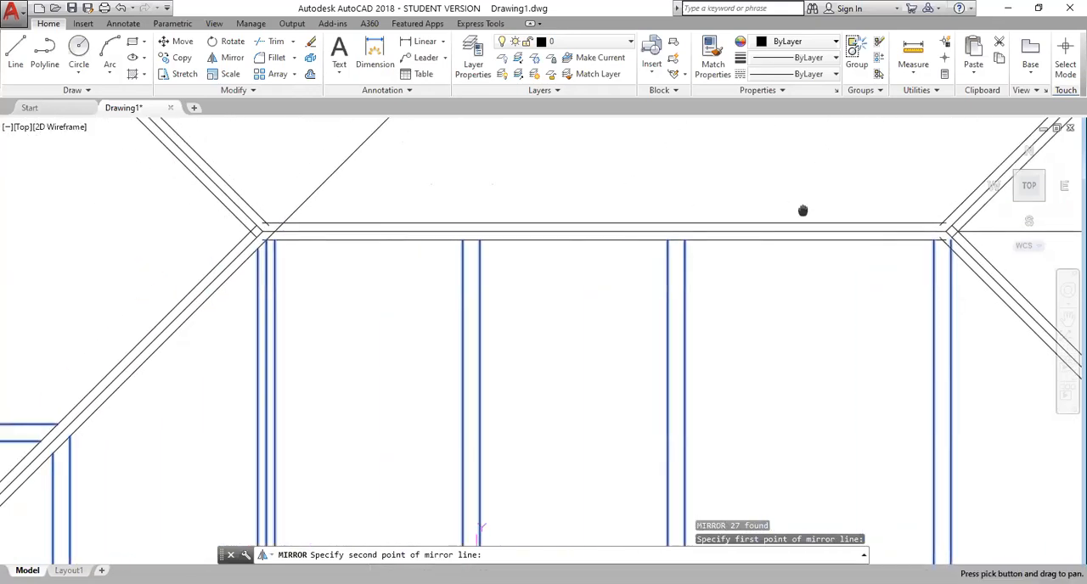
pyautogui.click(262, 231)
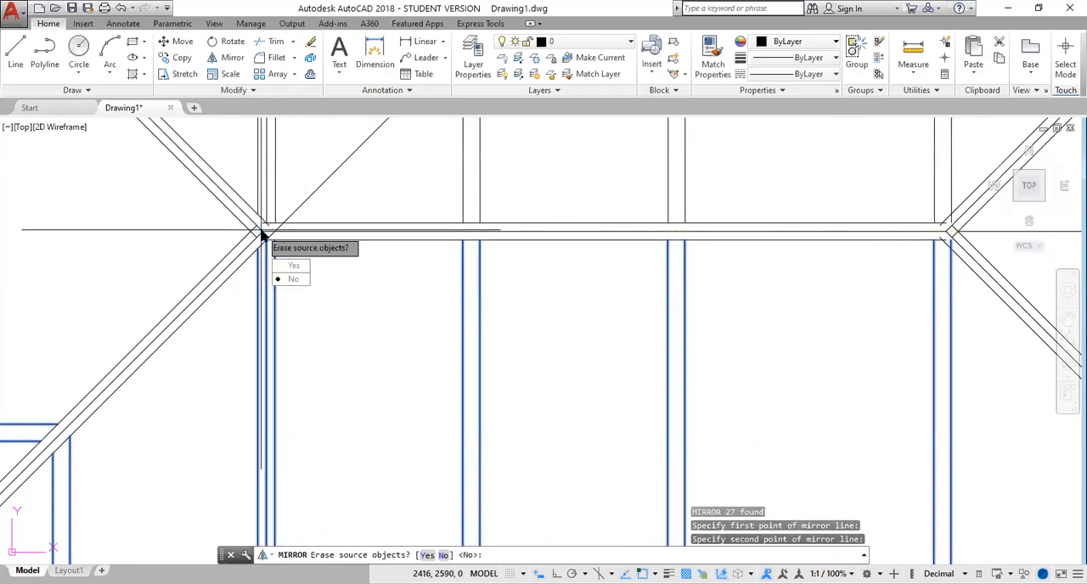
pyautogui.press('Return')
pyautogui.scroll(-6, 407, 299)
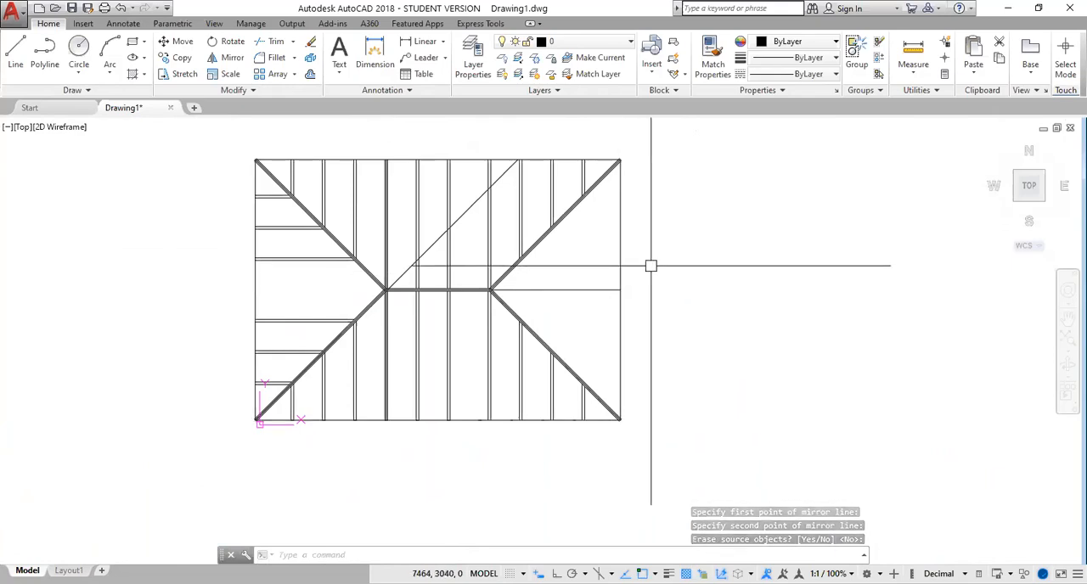
pyautogui.moveTo(650, 267)
pyautogui.mouseDown(button='middle')
pyautogui.moveTo(612, 281)
pyautogui.moveTo(473, 291)
pyautogui.mouseUp(button='middle')
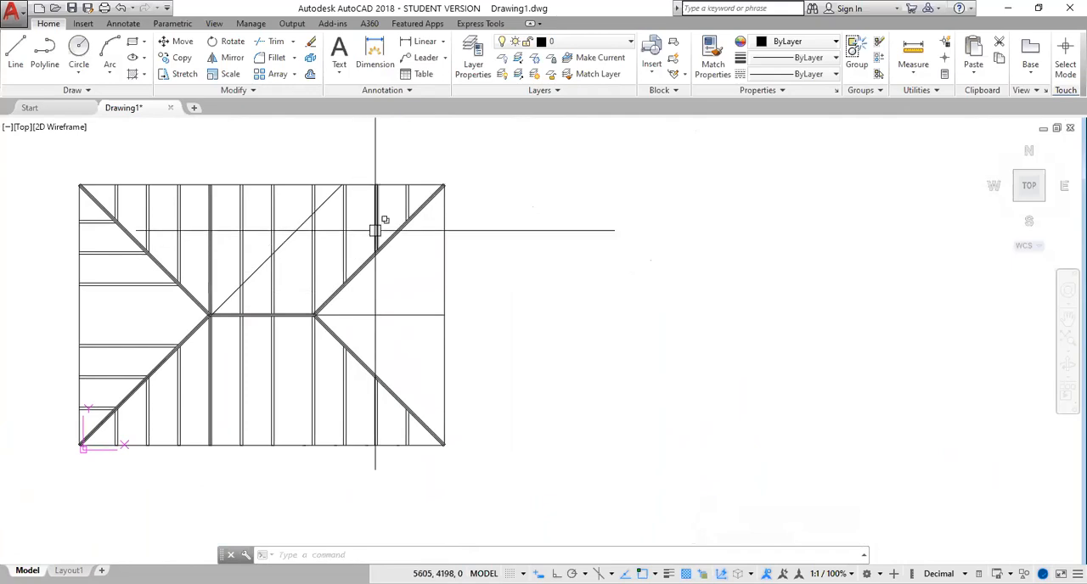
pyautogui.click(416, 197)
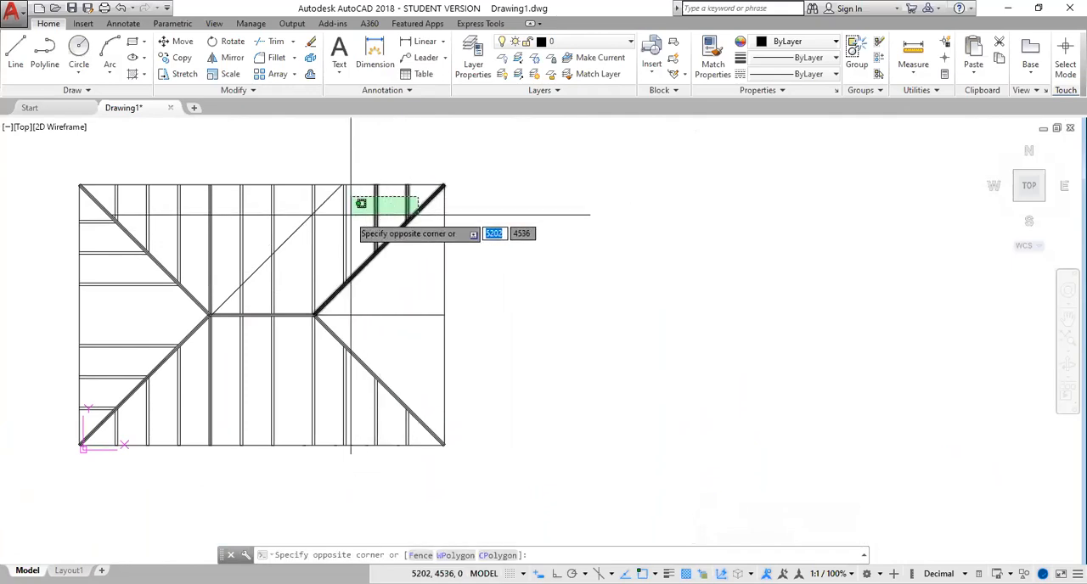
pyautogui.click(336, 219)
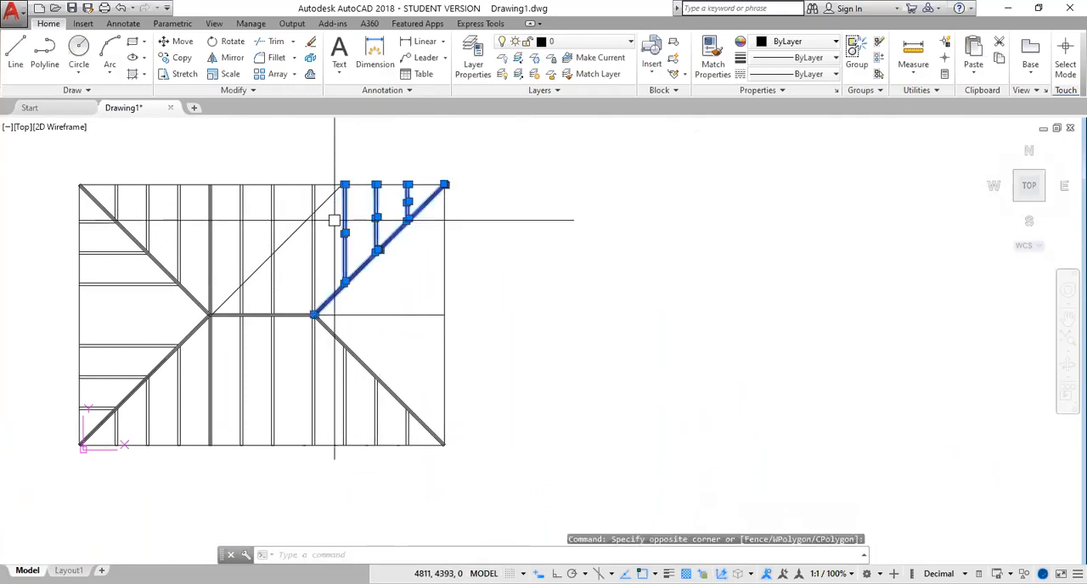
pyautogui.press('Escape')
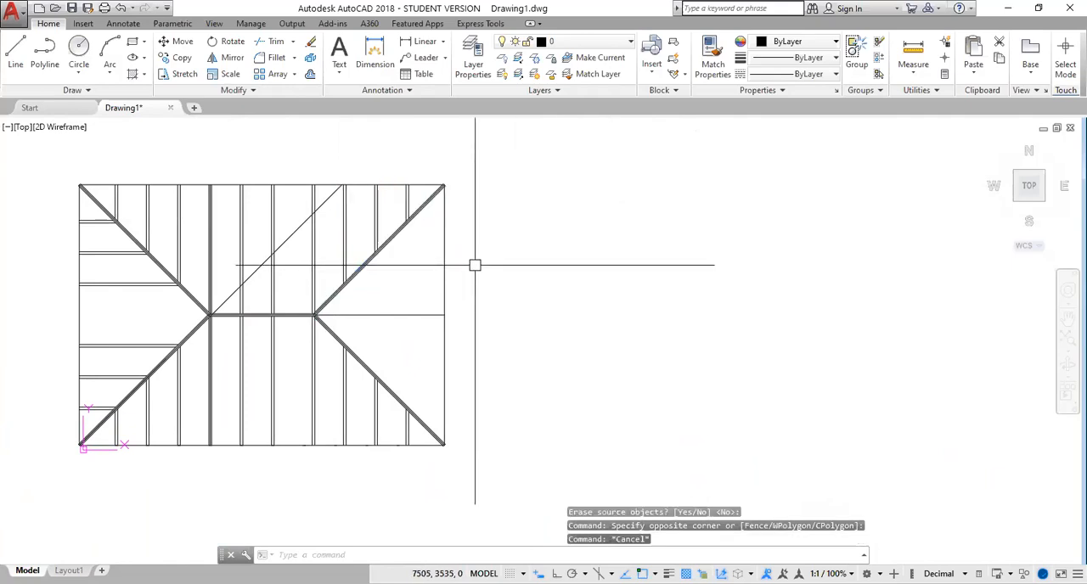
# Mirror the three vertical rafter pairs above the upper-right hip about its centre line, from roof corner to ridge end, keeping the originals
pyautogui.moveTo(498, 252)
pyautogui.mouseDown(button='middle')
pyautogui.moveTo(515, 309)
pyautogui.moveTo(483, 294)
pyautogui.mouseUp(button='middle')
pyautogui.scroll(4, 475, 281)
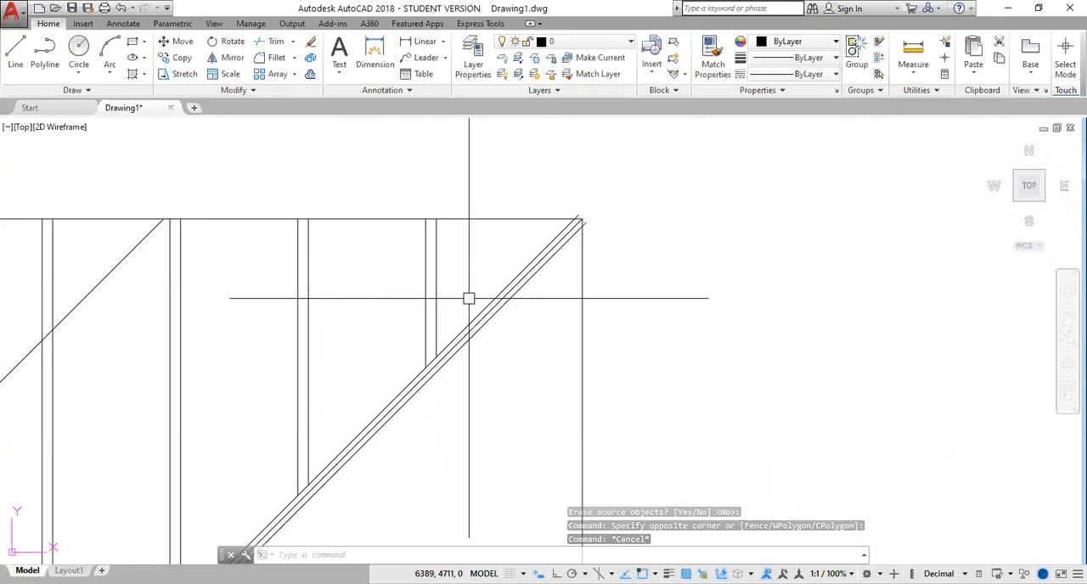
pyautogui.click(459, 265)
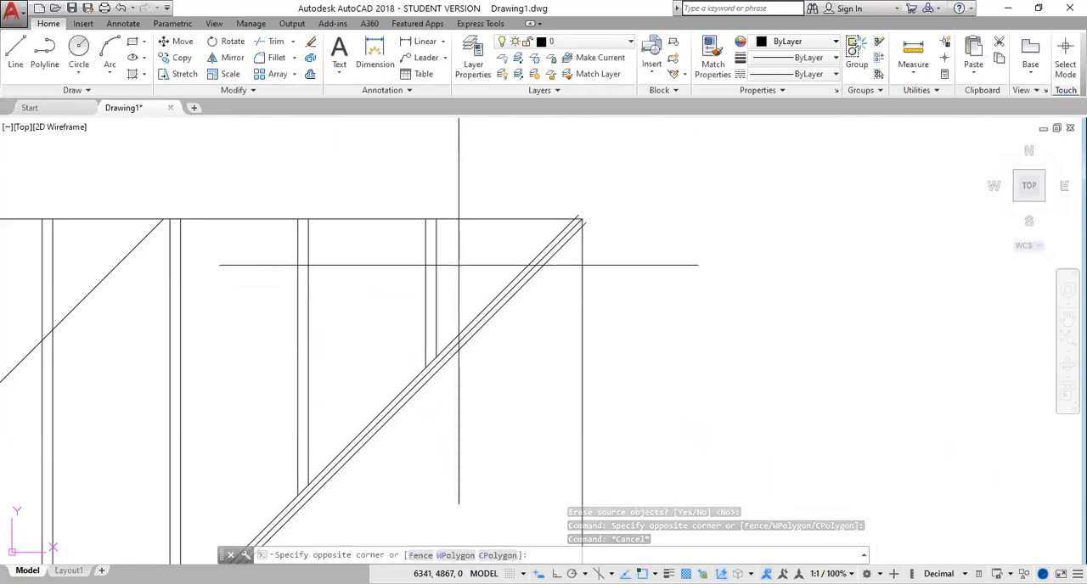
pyautogui.click(252, 325)
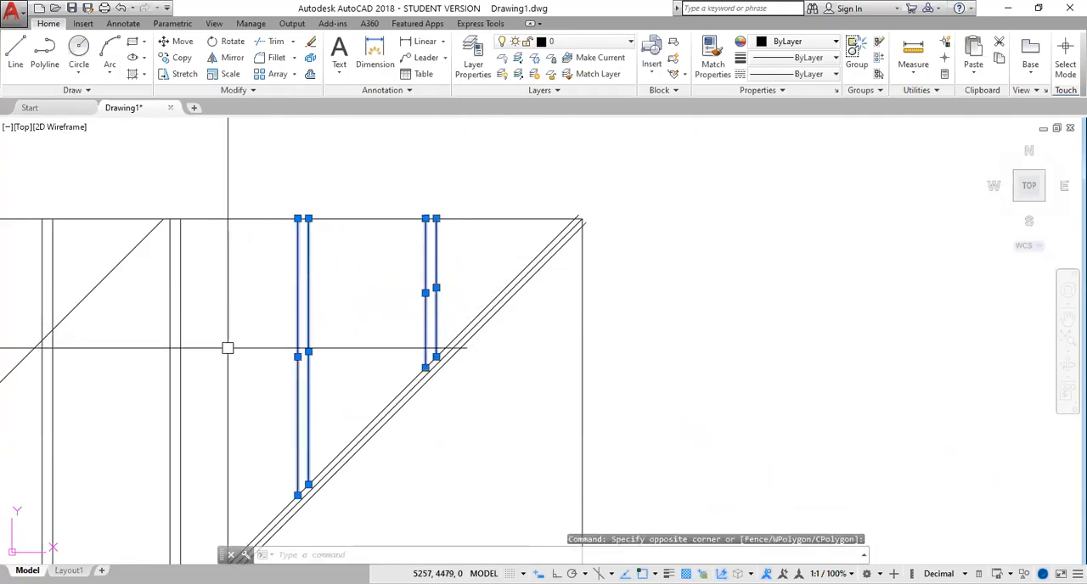
pyautogui.moveTo(223, 302)
pyautogui.mouseDown()
pyautogui.moveTo(189, 381)
pyautogui.moveTo(158, 416)
pyautogui.moveTo(180, 417)
pyautogui.mouseUp()
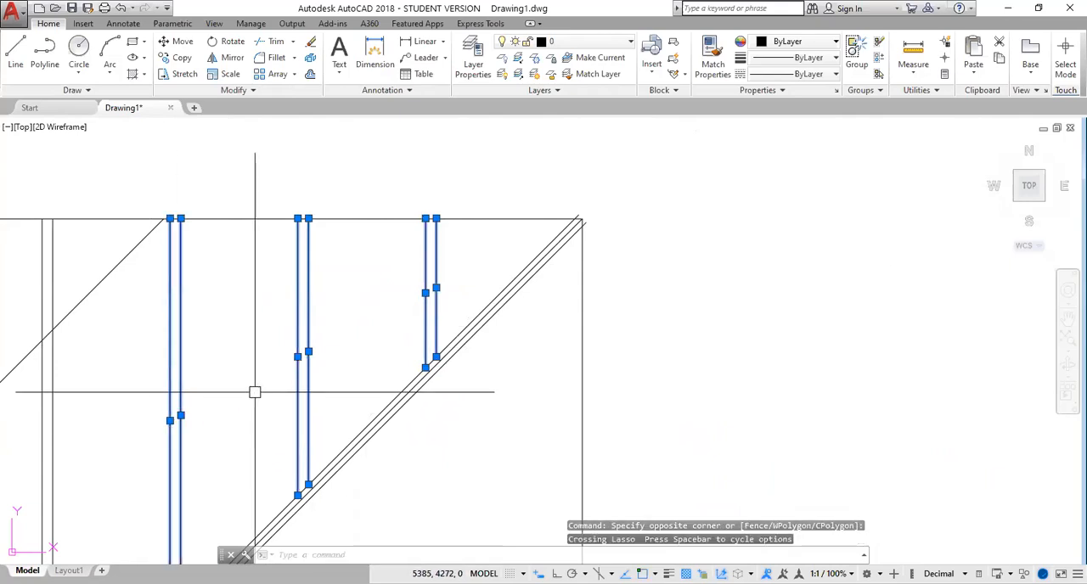
pyautogui.write('mi')
pyautogui.press('Return')
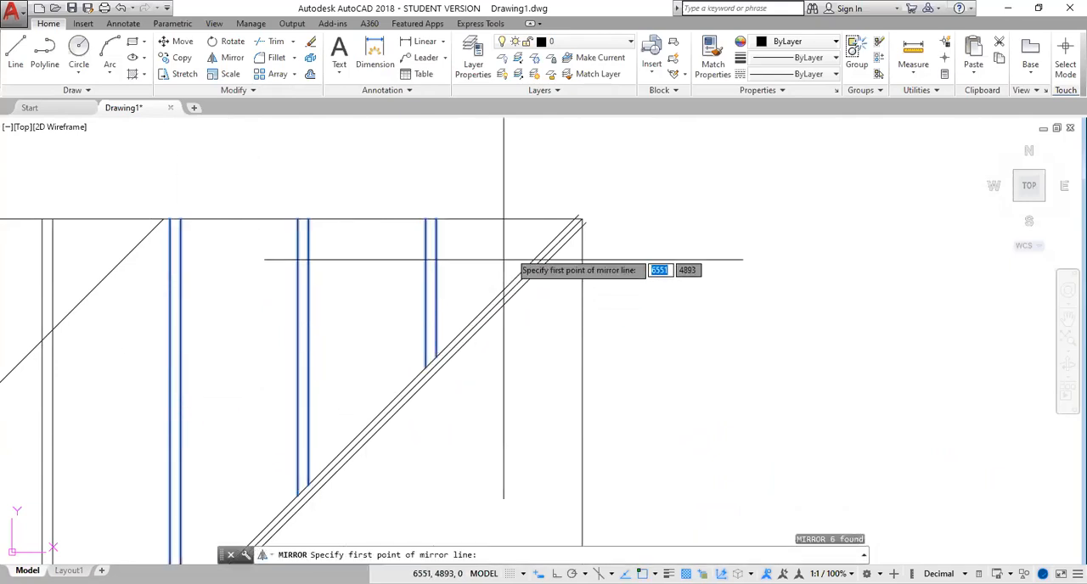
pyautogui.click(582, 219)
pyautogui.moveTo(431, 493)
pyautogui.mouseDown(button='middle')
pyautogui.moveTo(498, 383)
pyautogui.moveTo(630, 222)
pyautogui.mouseUp(button='middle')
pyautogui.scroll(3, 246, 476)
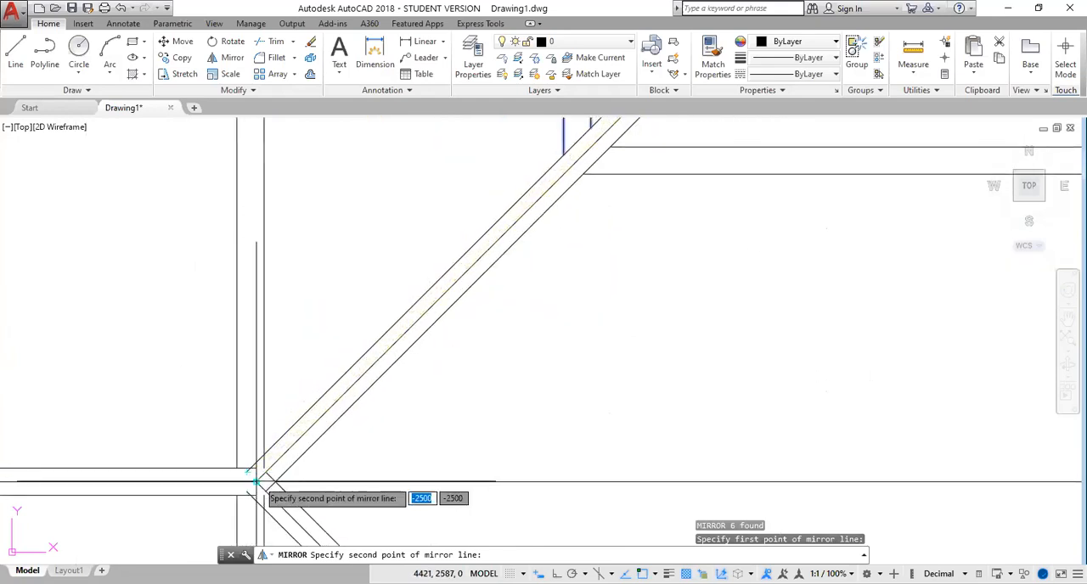
pyautogui.click(256, 481)
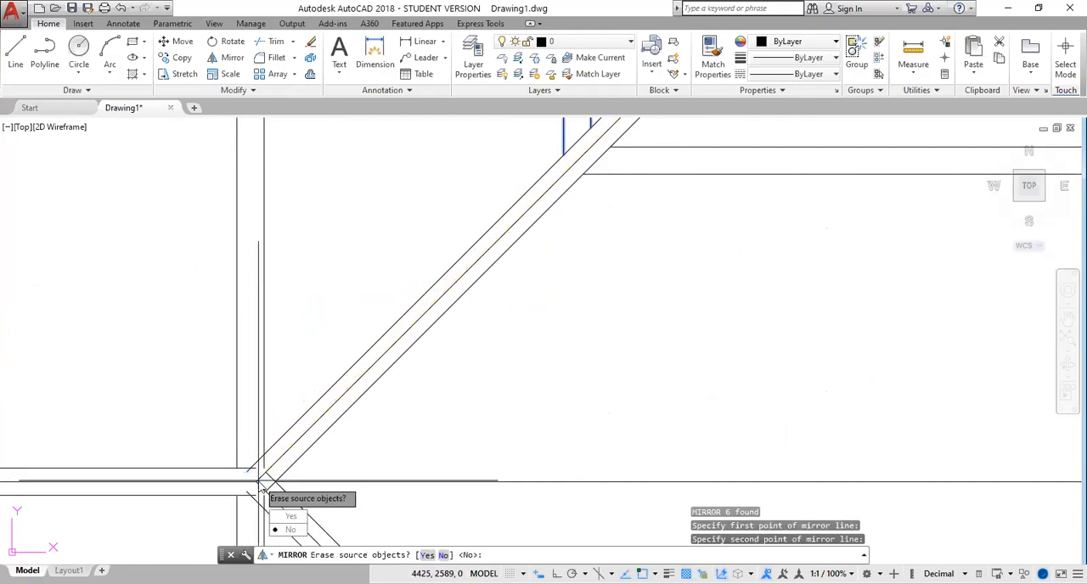
pyautogui.press('Return')
pyautogui.scroll(-5, 566, 443)
# Offset the horizontal line between the ridge's right end and the right roof edge by 25 to both sides
pyautogui.moveTo(604, 479); pyautogui.dragTo(663, 349, button='middle')
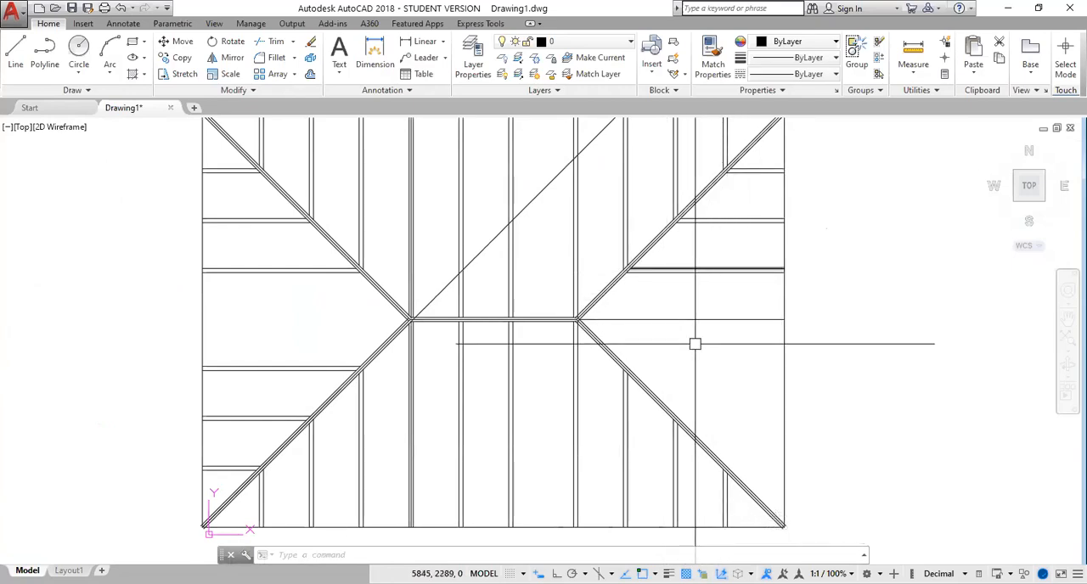
pyautogui.scroll(2, 695, 344)
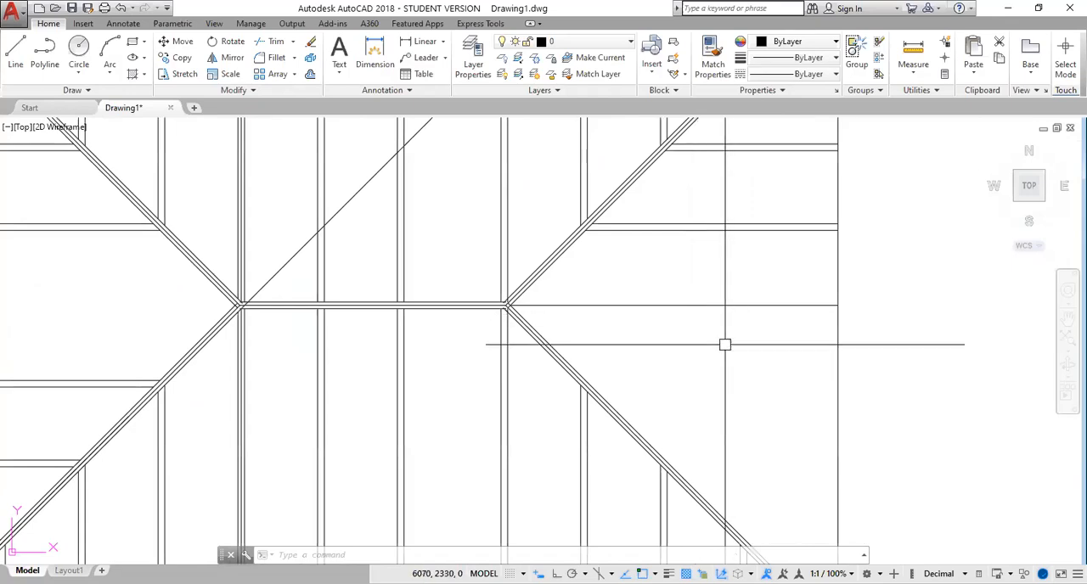
pyautogui.write('o')
pyautogui.press('Return')
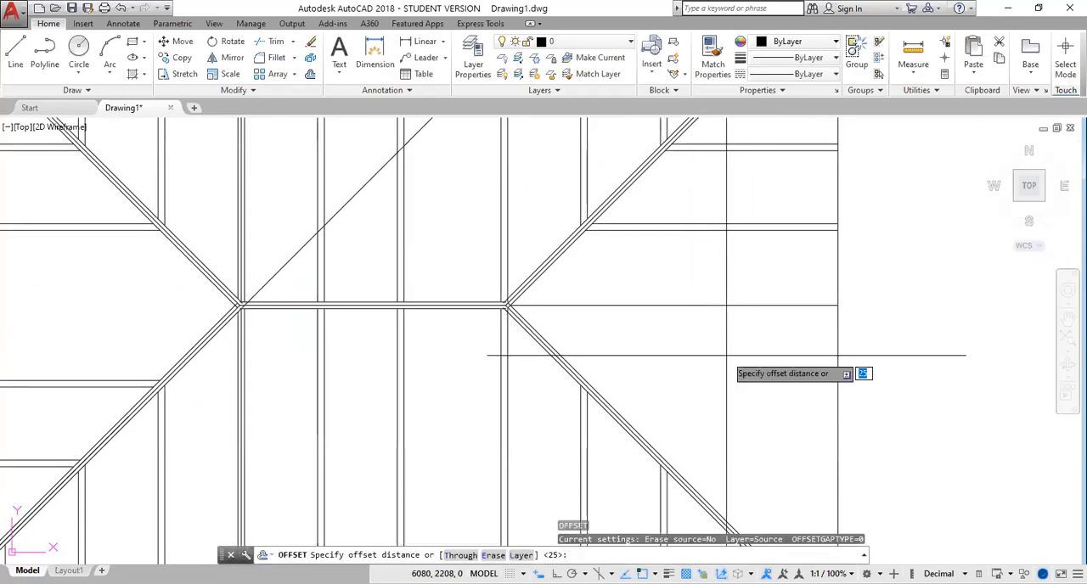
pyautogui.press('Return')
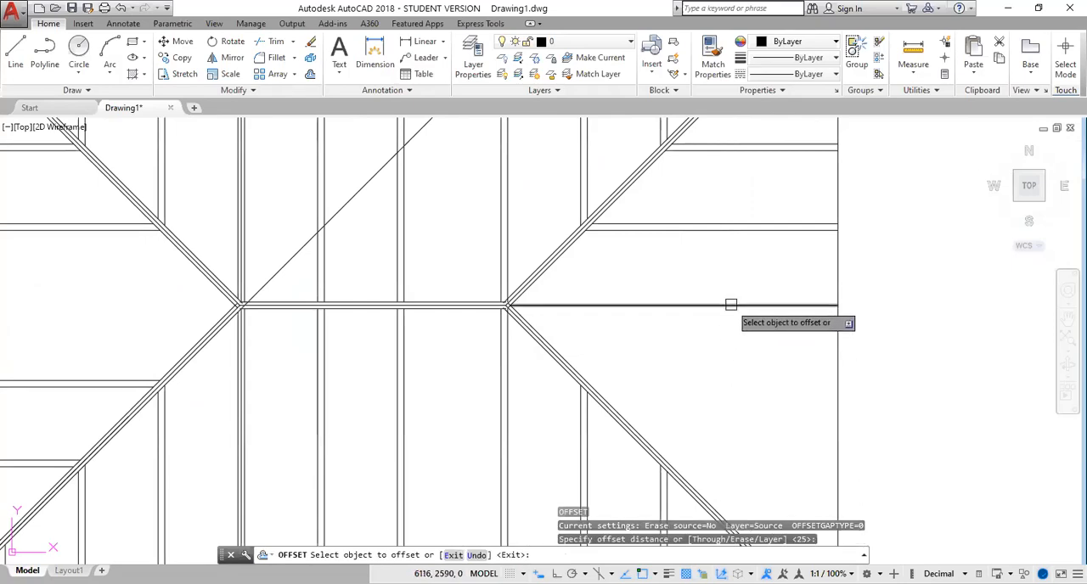
pyautogui.click(673, 304)
pyautogui.click(736, 281)
pyautogui.scroll(5, 735, 281)
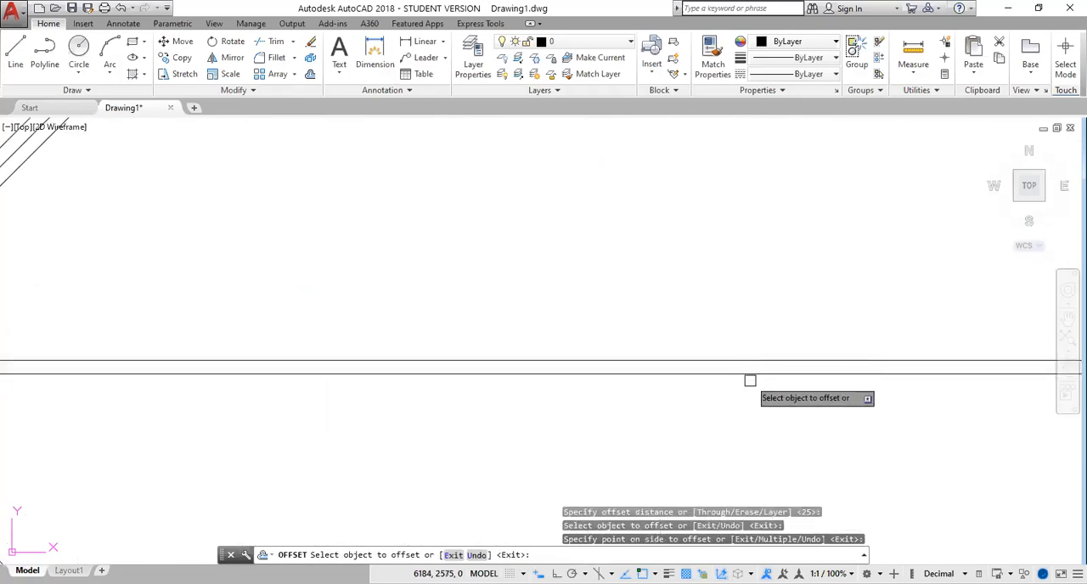
pyautogui.click(752, 375)
pyautogui.click(750, 382)
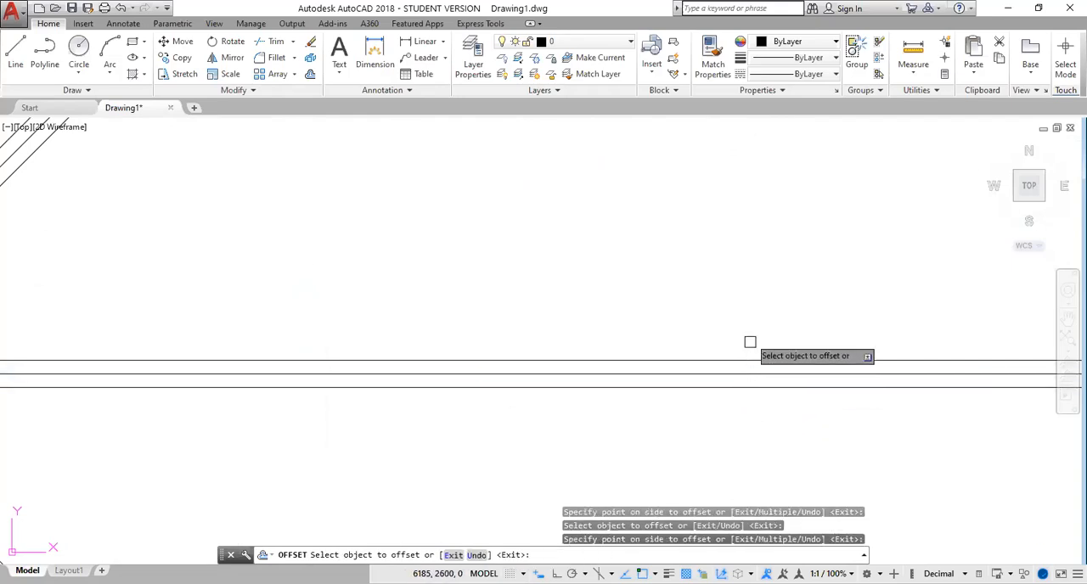
pyautogui.press('Escape')
pyautogui.scroll(-5, 748, 320)
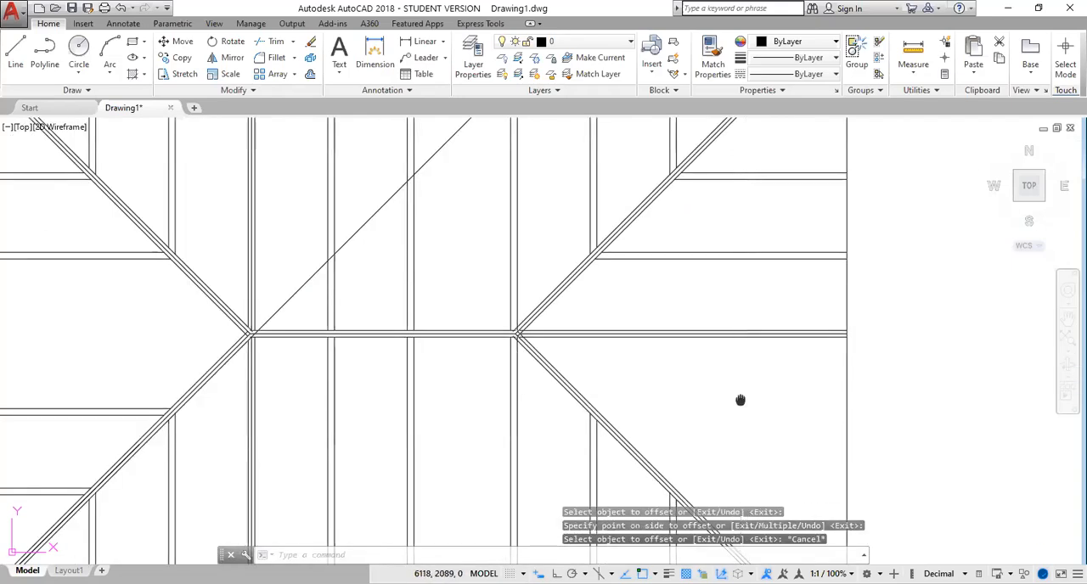
# Mirror the three vertical rafter pairs below the lower-right hip about its centre line, from roof corner to ridge end, keeping the originals
pyautogui.moveTo(740, 400); pyautogui.dragTo(646, 228, button='middle')
pyautogui.moveTo(679, 412)
pyautogui.mouseDown()
pyautogui.moveTo(679, 393)
pyautogui.moveTo(487, 332)
pyautogui.moveTo(473, 341)
pyautogui.mouseUp()
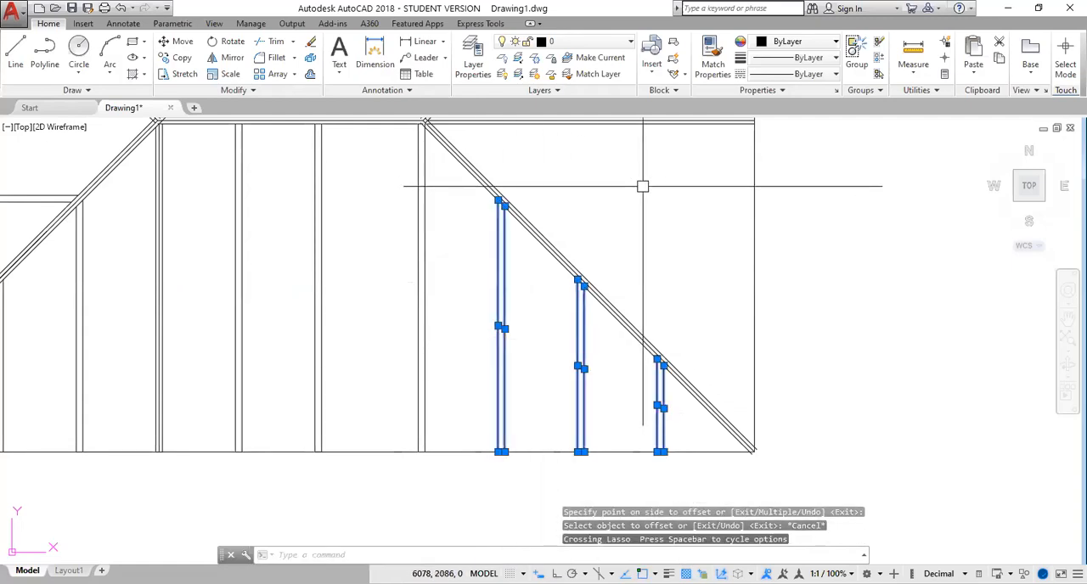
pyautogui.press('Return')
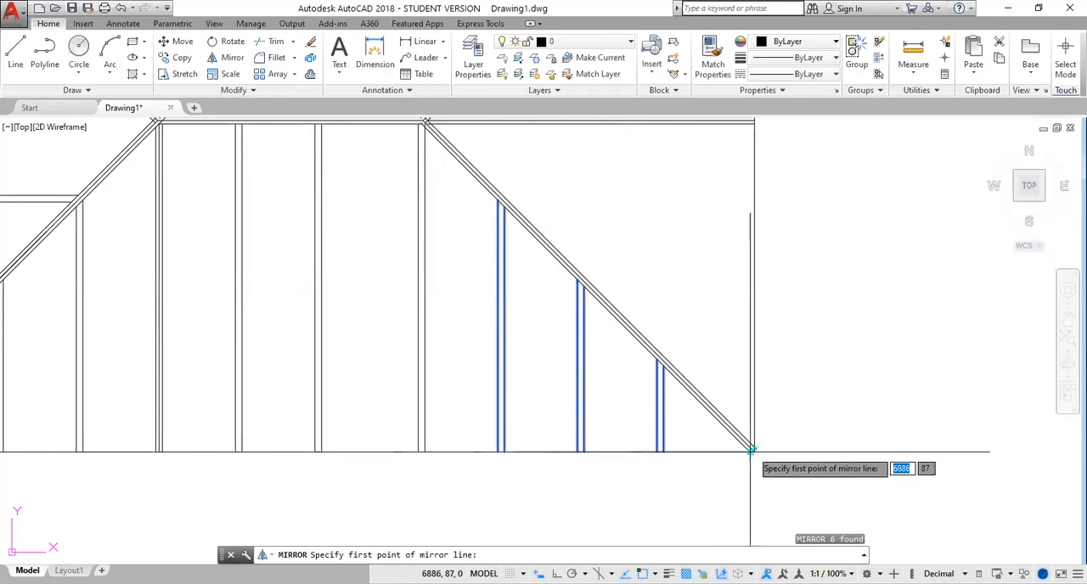
pyautogui.scroll(5, 750, 450)
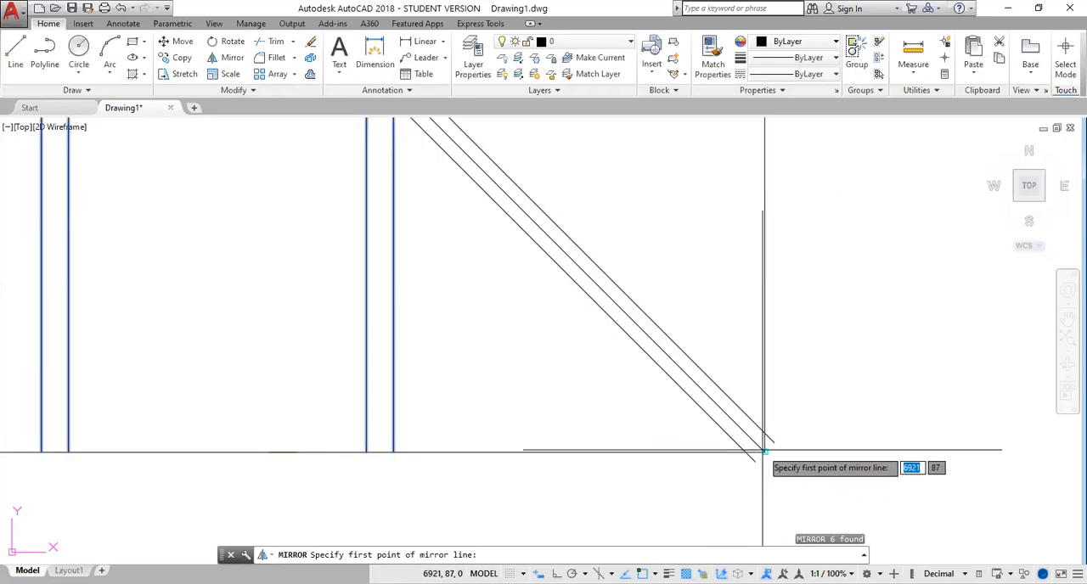
pyautogui.click(763, 452)
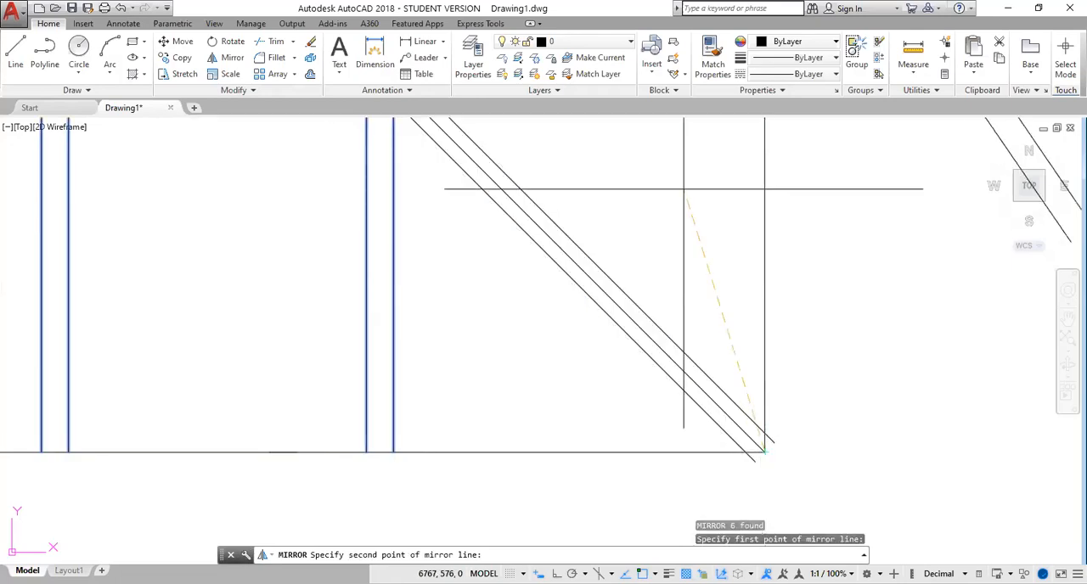
pyautogui.moveTo(621, 188)
pyautogui.mouseDown(button='middle')
pyautogui.moveTo(738, 459)
pyautogui.moveTo(820, 517)
pyautogui.mouseUp(button='middle')
pyautogui.scroll(-2, 497, 318)
pyautogui.moveTo(457, 236); pyautogui.dragTo(437, 260, button='middle')
pyautogui.scroll(-3, 580, 396)
pyautogui.scroll(5, 433, 243)
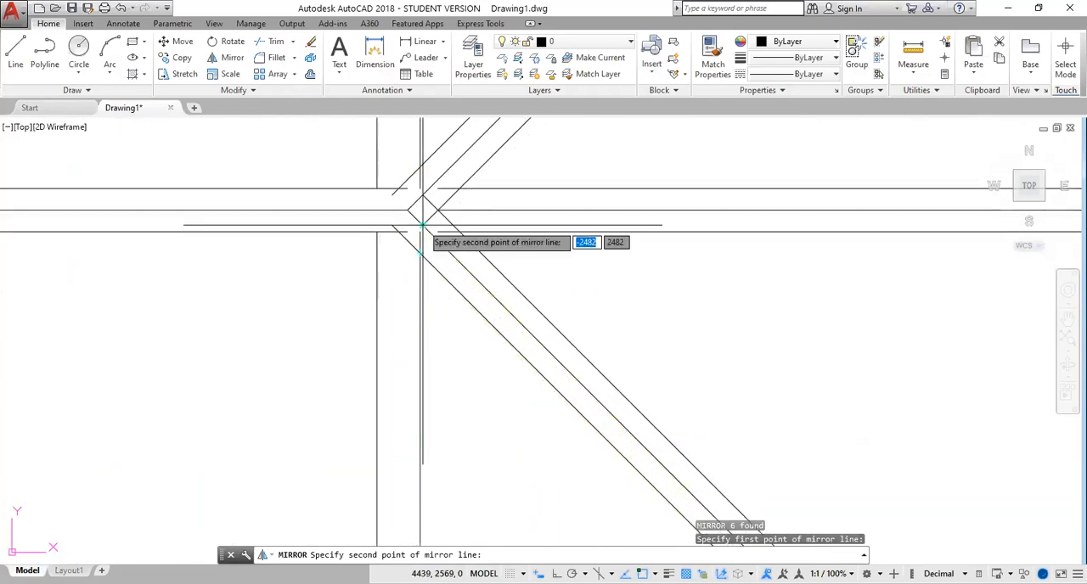
pyautogui.click(422, 225)
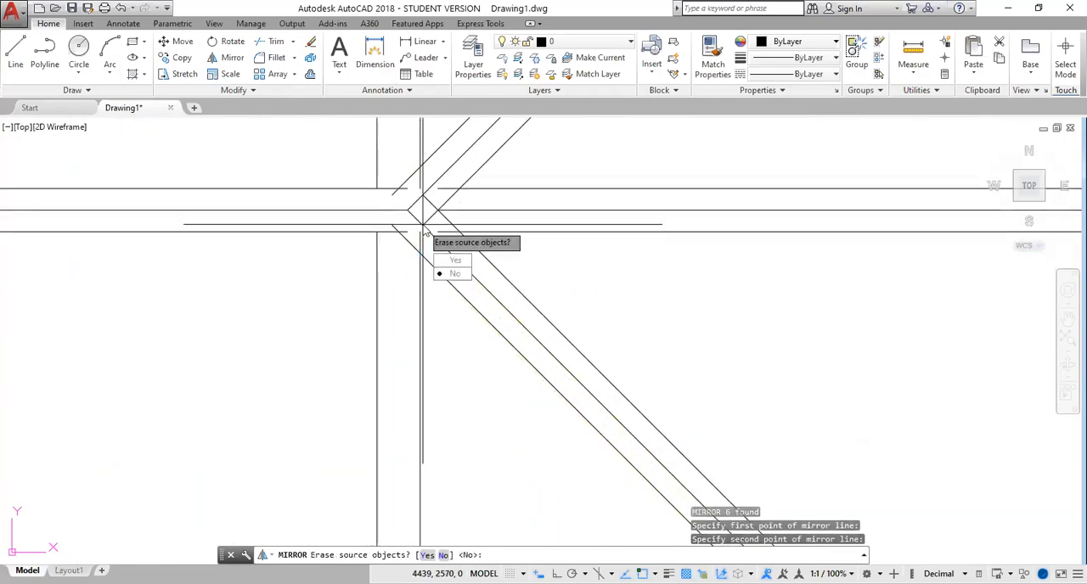
pyautogui.press('Return')
pyautogui.scroll(-6, 612, 299)
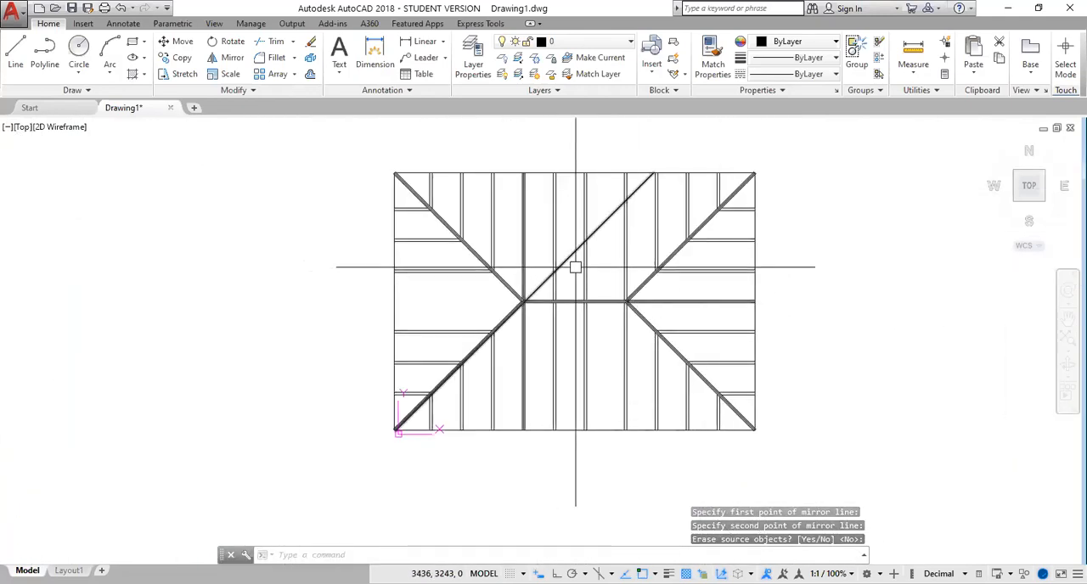
# Trim off the diagonal line running up from the ridge's left end, using the ridge's lower offset line as the cutting edge
pyautogui.scroll(4, 527, 288)
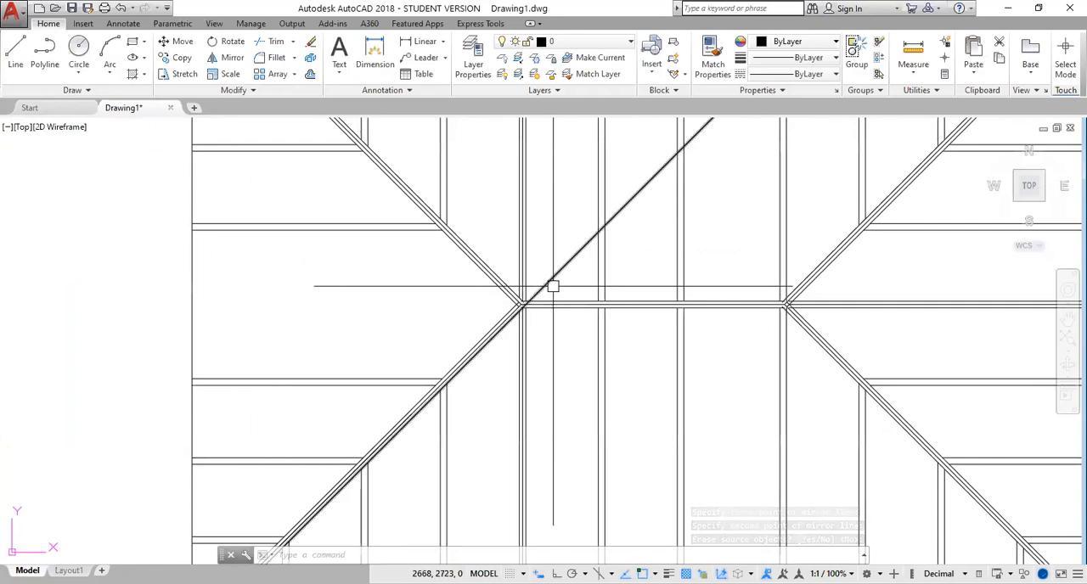
pyautogui.scroll(5, 547, 279)
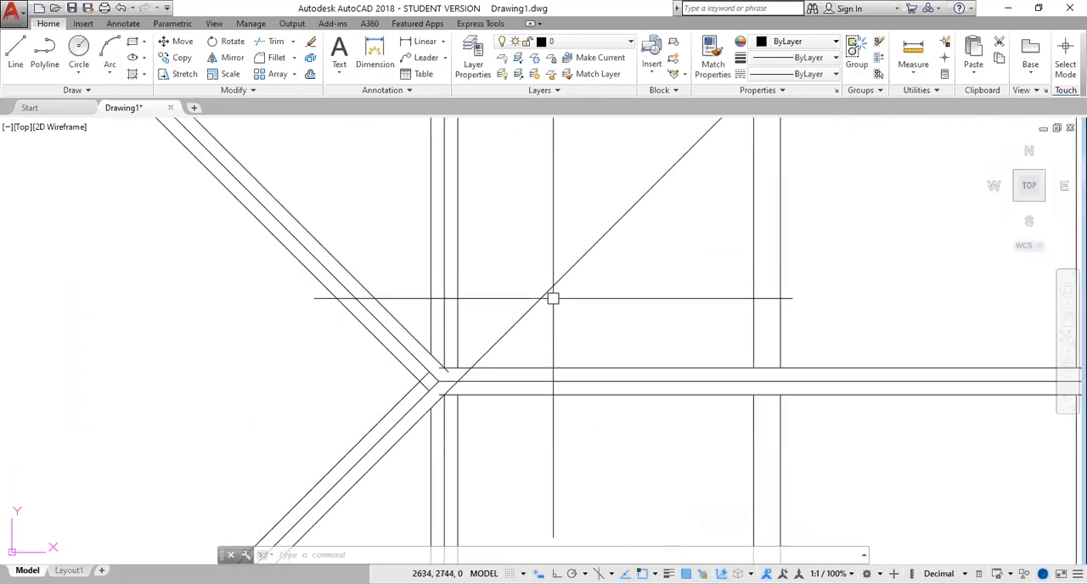
pyautogui.moveTo(530, 335); pyautogui.dragTo(584, 212, button='middle')
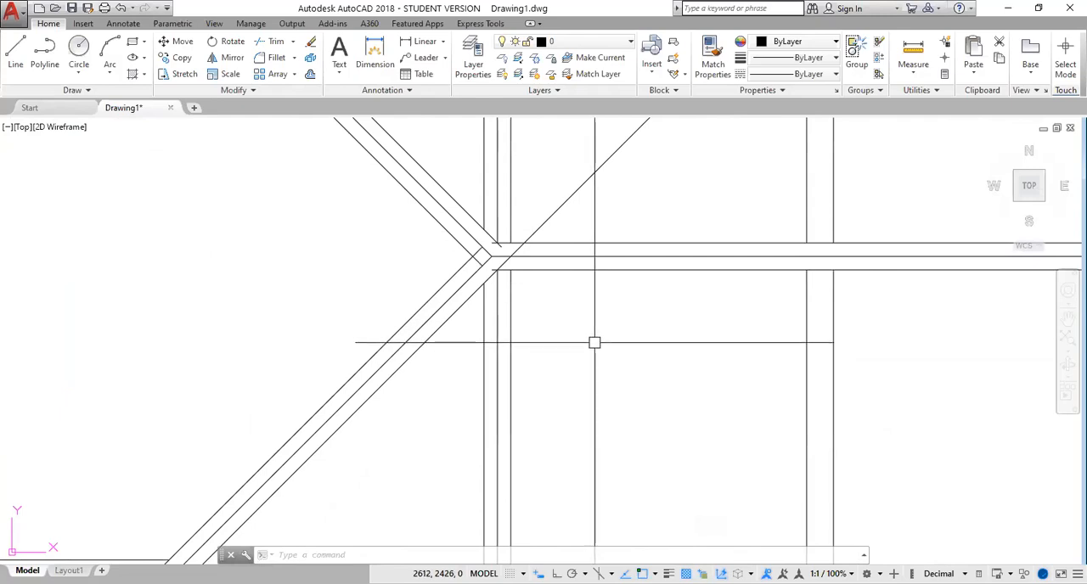
pyautogui.write('tr')
pyautogui.press('Return')
pyautogui.click(578, 271)
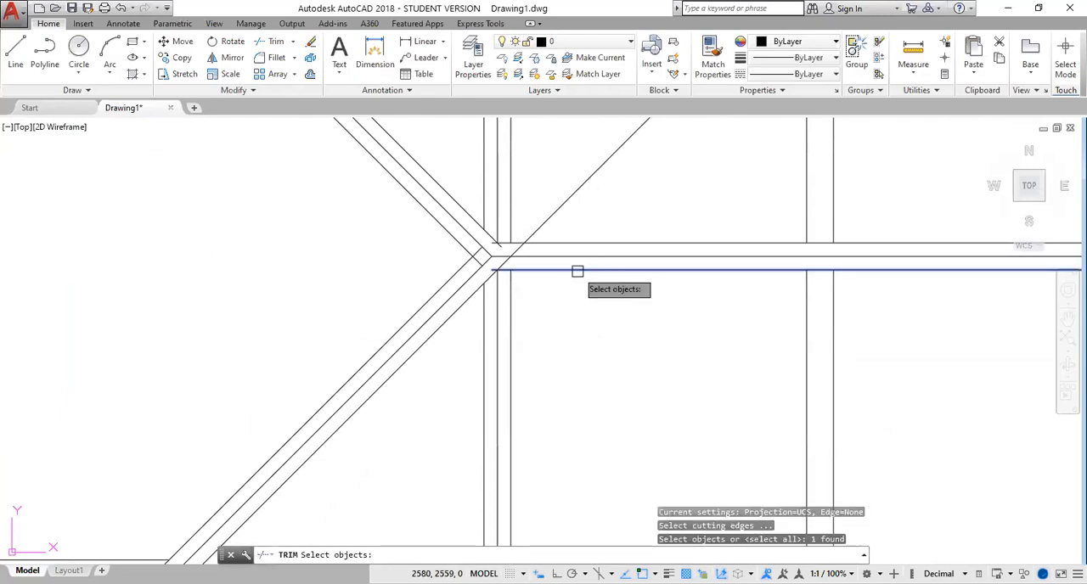
pyautogui.press('Return')
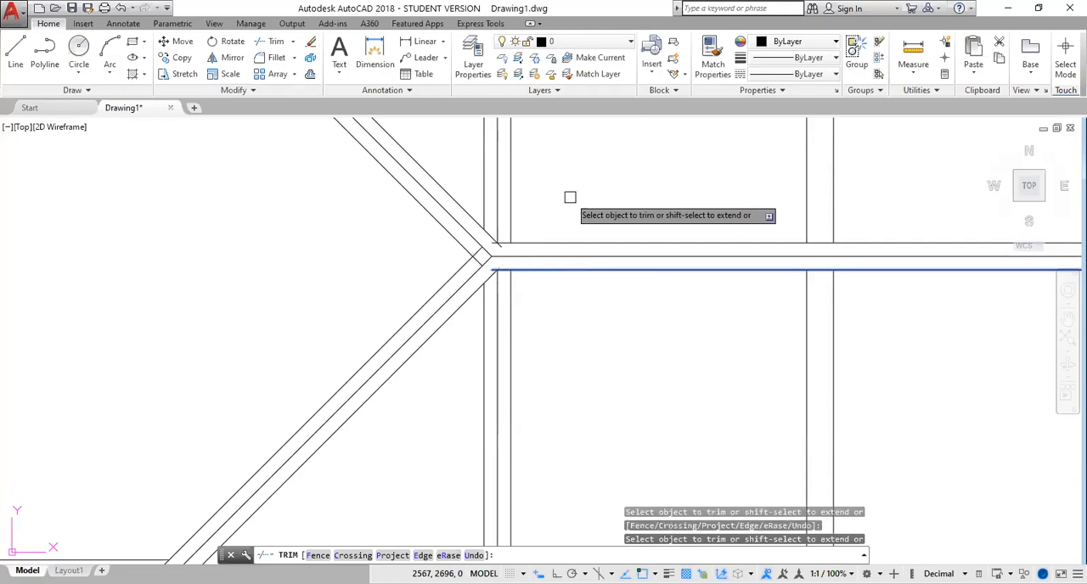
pyautogui.scroll(-5, 642, 369)
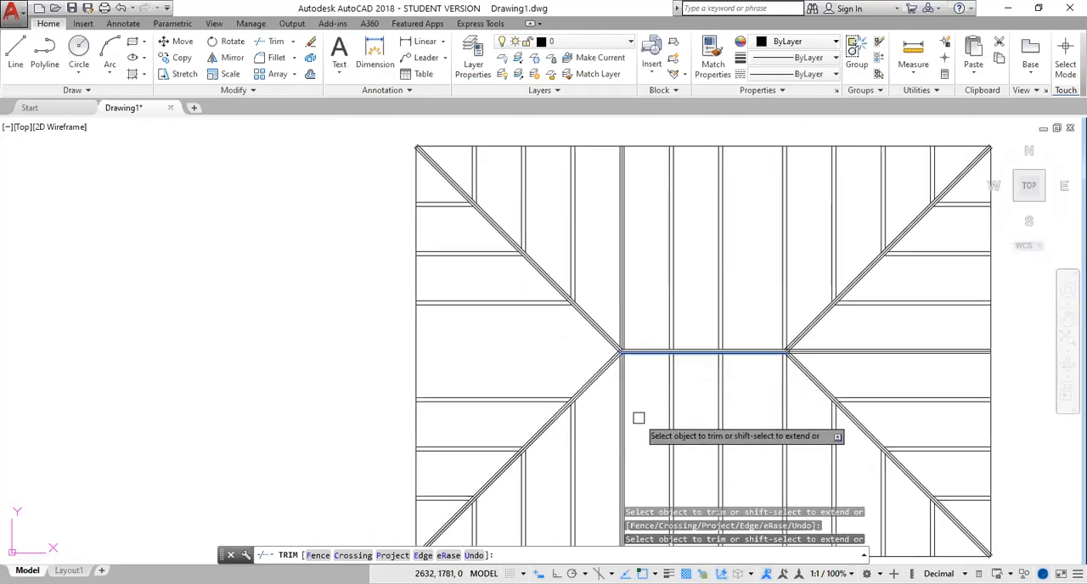
pyautogui.scroll(5, 585, 342)
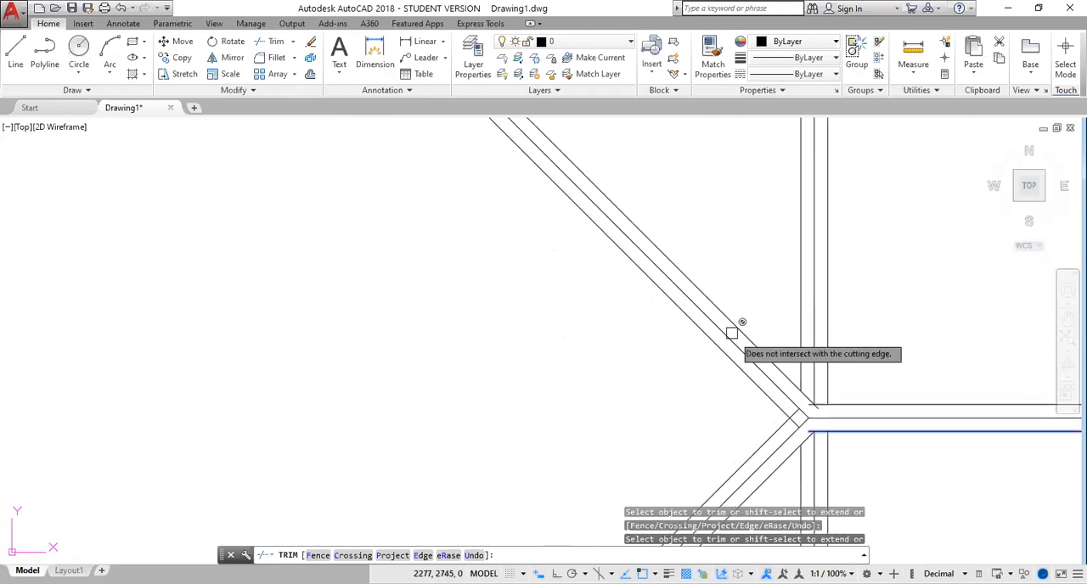
pyautogui.press('Escape')
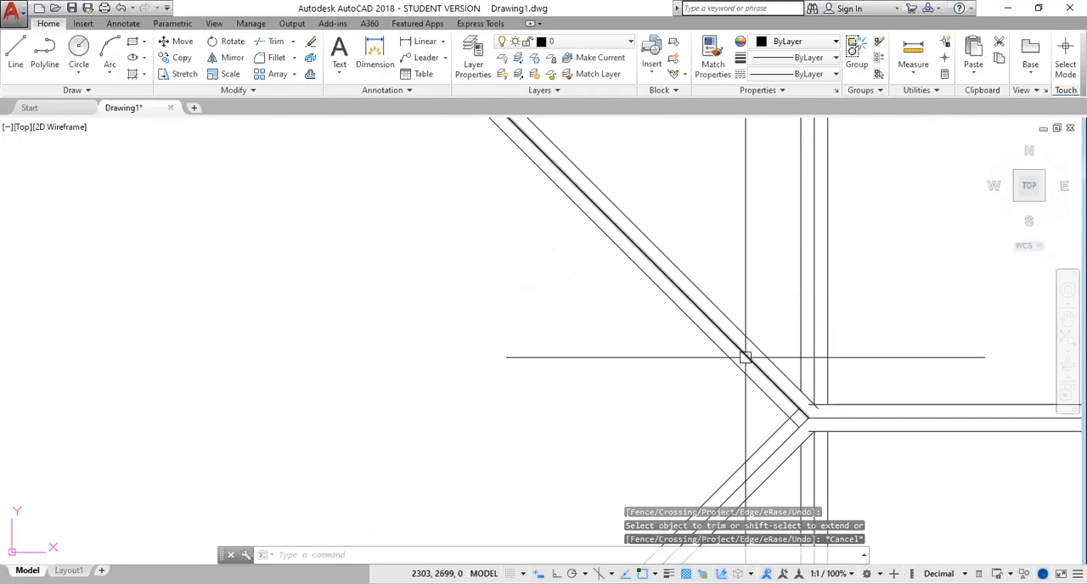
# Erase the centre lines of the four hips, the ridge, the vertical rafters at the ridge's left end and the rafter right of the ridge
pyautogui.click(741, 353)
pyautogui.click(813, 346)
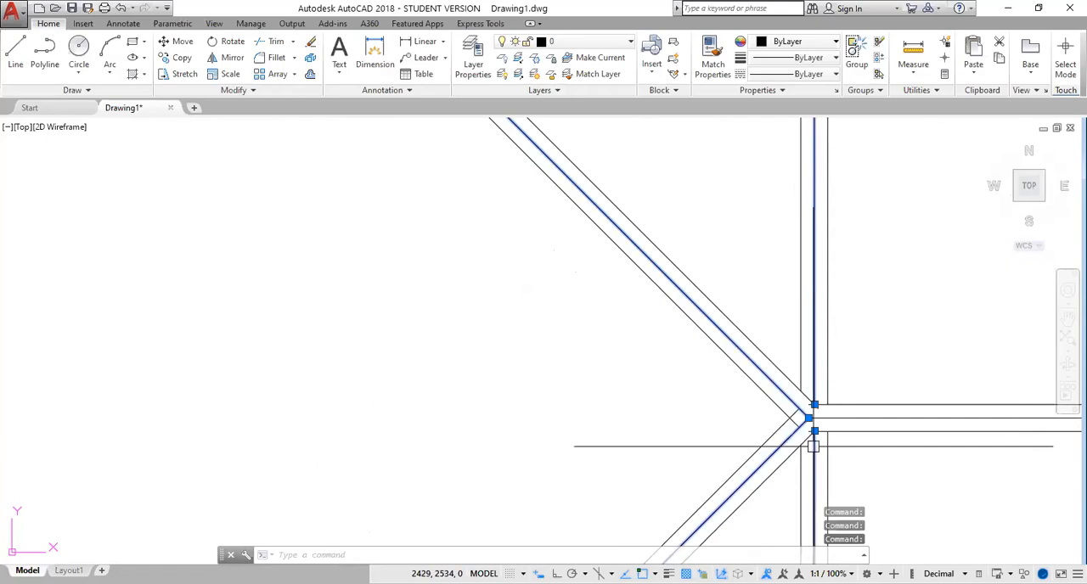
pyautogui.scroll(-3, 893, 396)
pyautogui.moveTo(900, 378)
pyautogui.mouseDown(button='middle')
pyautogui.moveTo(909, 369)
pyautogui.moveTo(178, 374)
pyautogui.moveTo(188, 366)
pyautogui.mouseUp(button='middle')
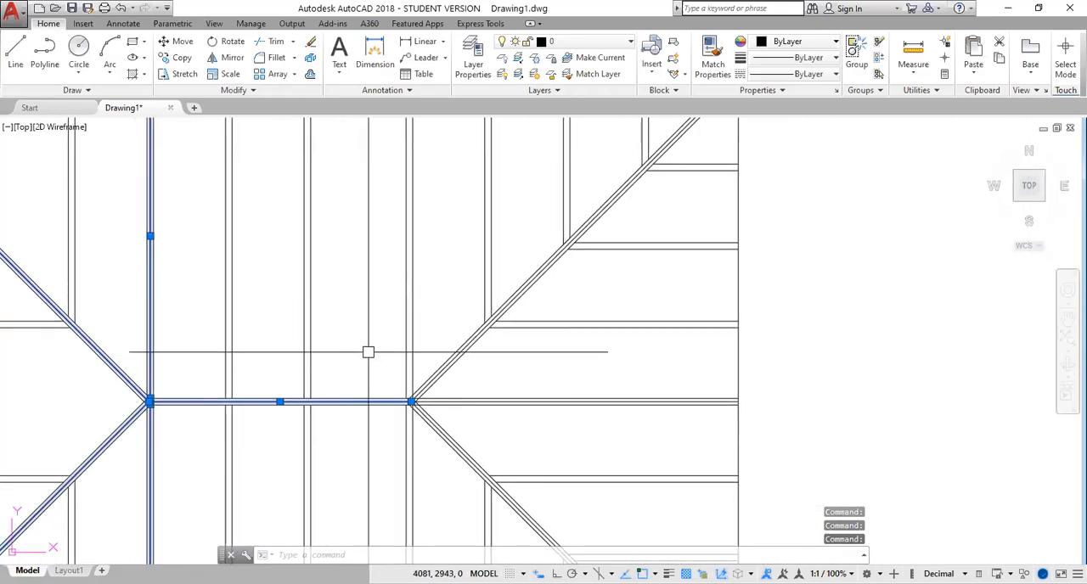
pyautogui.scroll(5, 497, 323)
pyautogui.scroll(-5, 522, 433)
pyautogui.moveTo(514, 459); pyautogui.dragTo(545, 248, button='middle')
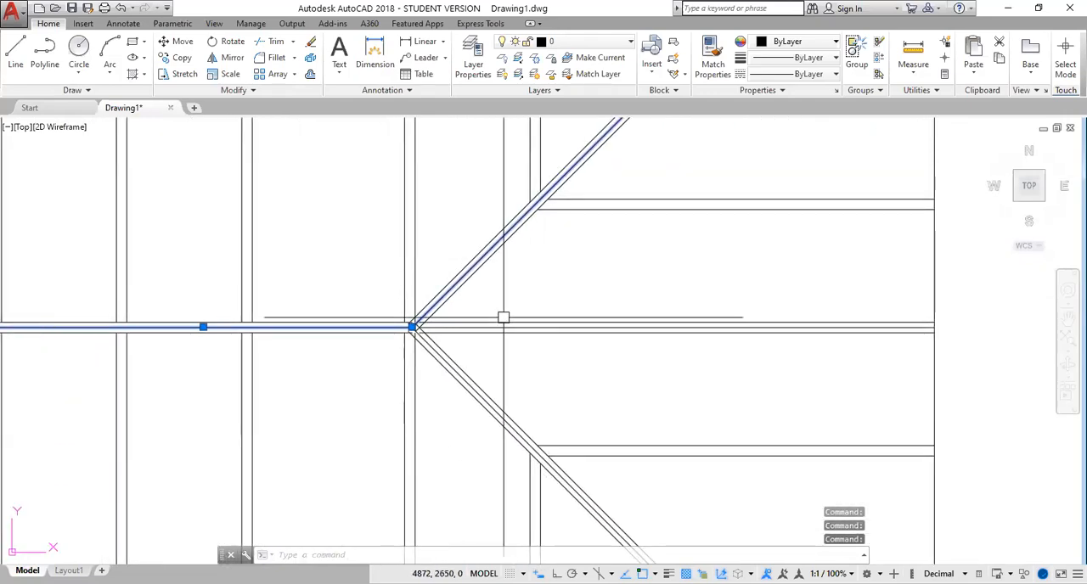
pyautogui.scroll(5, 499, 321)
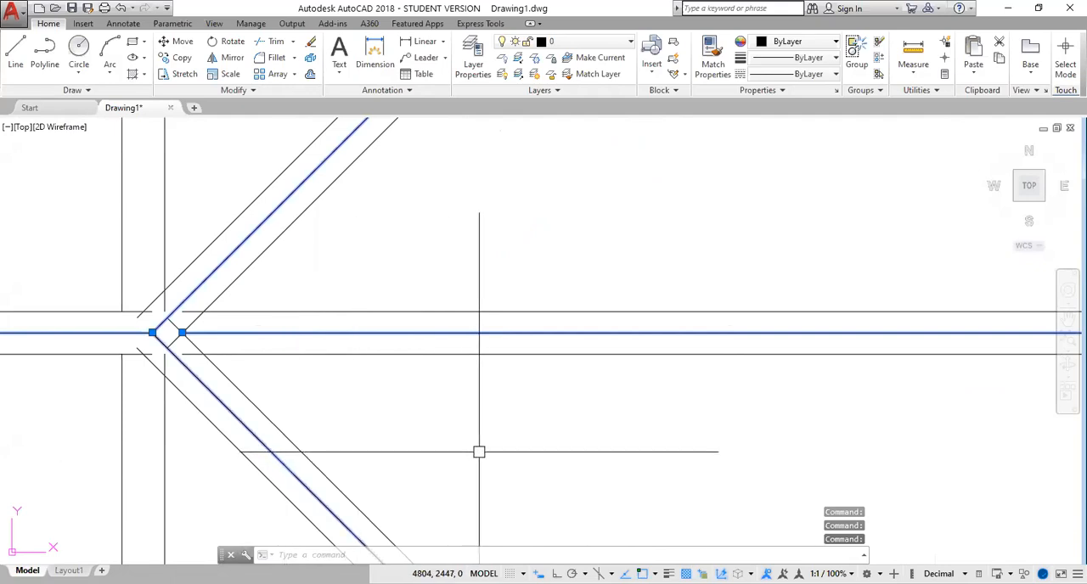
pyautogui.press('Delete')
pyautogui.scroll(-4, 478, 450)
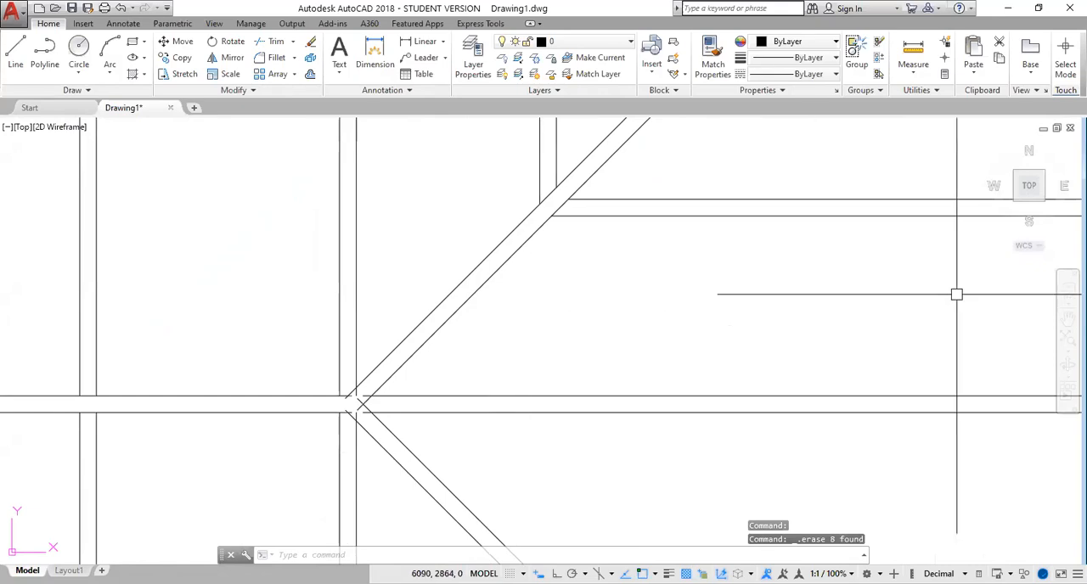
pyautogui.press('Escape')
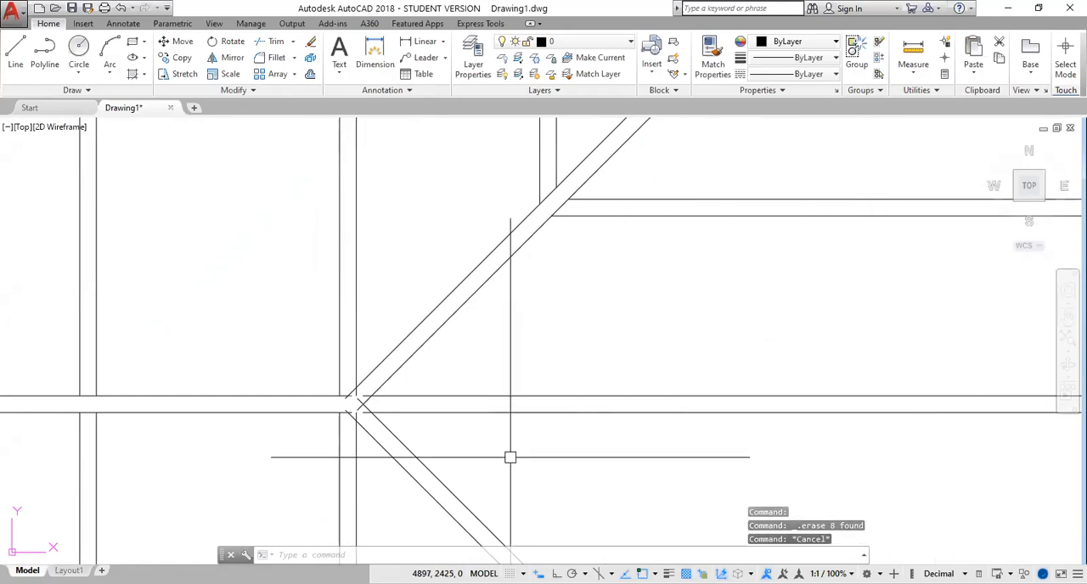
# Erase the upper side line of the lower-left hip
pyautogui.scroll(-4, 504, 369)
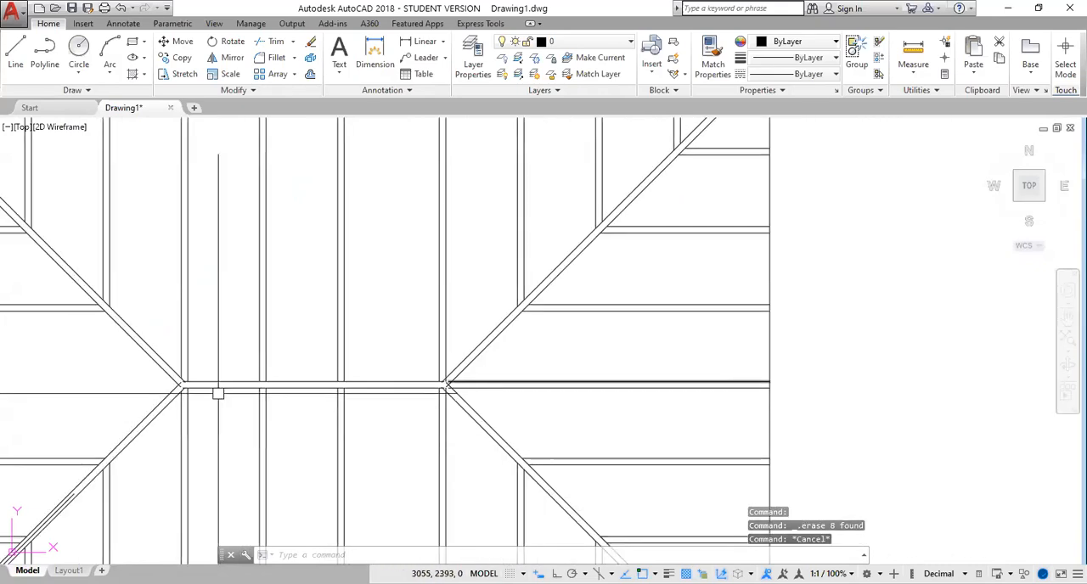
pyautogui.scroll(-5, 178, 432)
pyautogui.moveTo(175, 431); pyautogui.dragTo(518, 298, button='middle')
pyautogui.scroll(5, 518, 298)
pyautogui.click(616, 307)
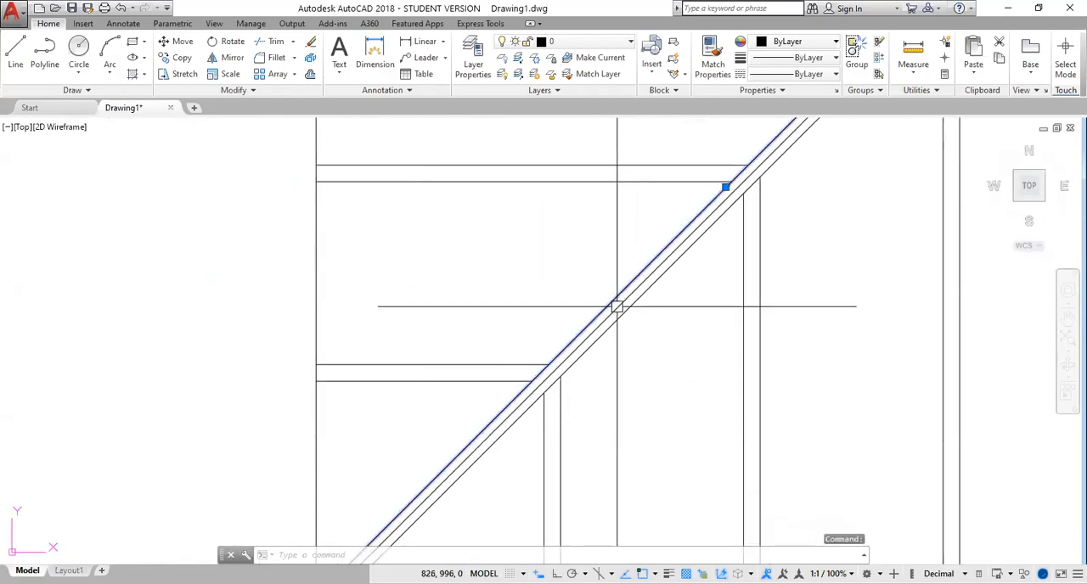
pyautogui.press('Delete')
pyautogui.scroll(-2, 803, 413)
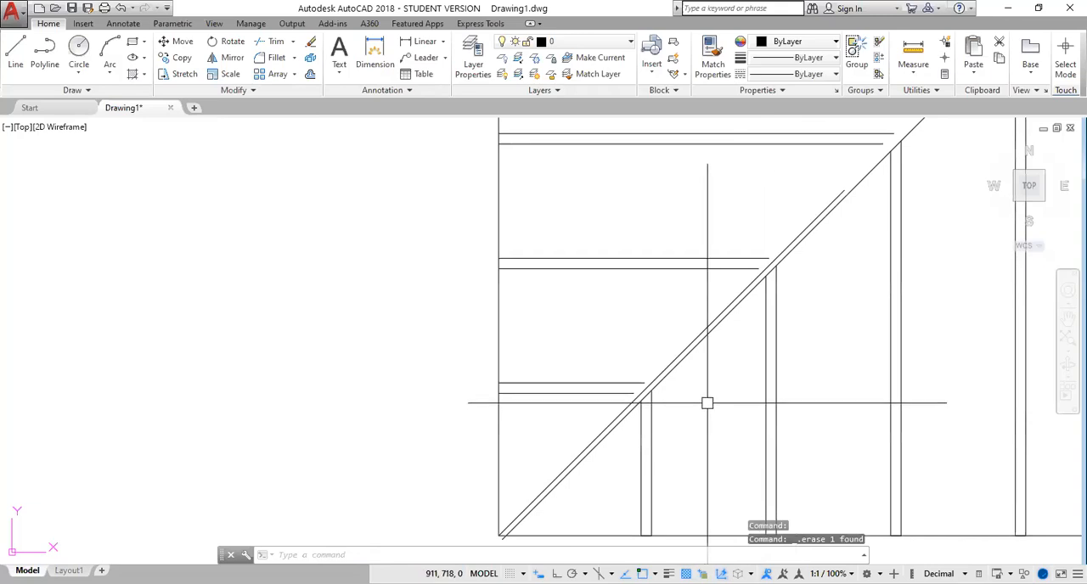
pyautogui.moveTo(801, 345); pyautogui.dragTo(484, 414, button='middle')
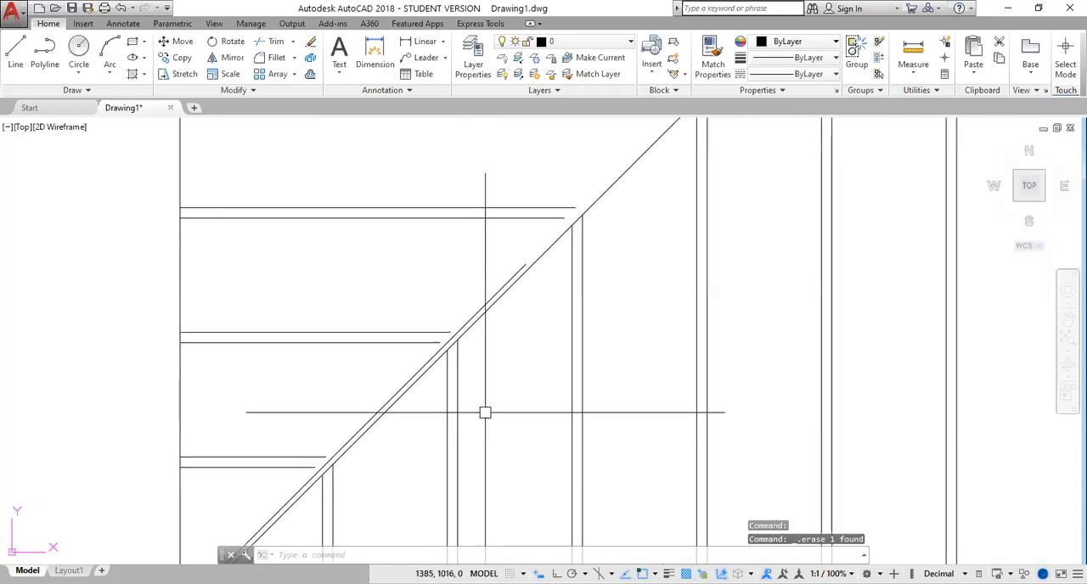
pyautogui.scroll(-4, 503, 394)
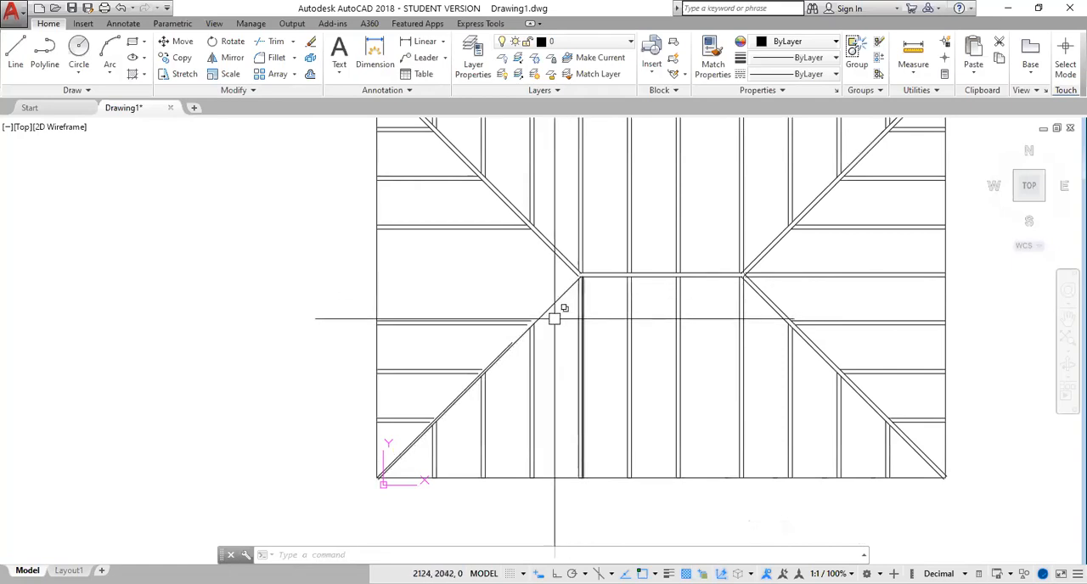
pyautogui.scroll(4, 497, 359)
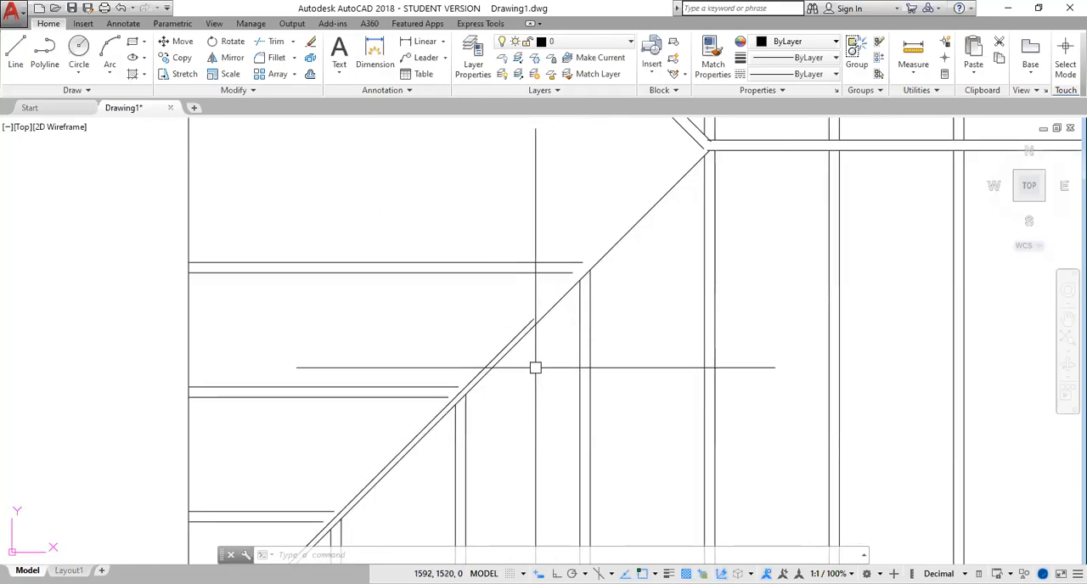
pyautogui.scroll(3, 513, 399)
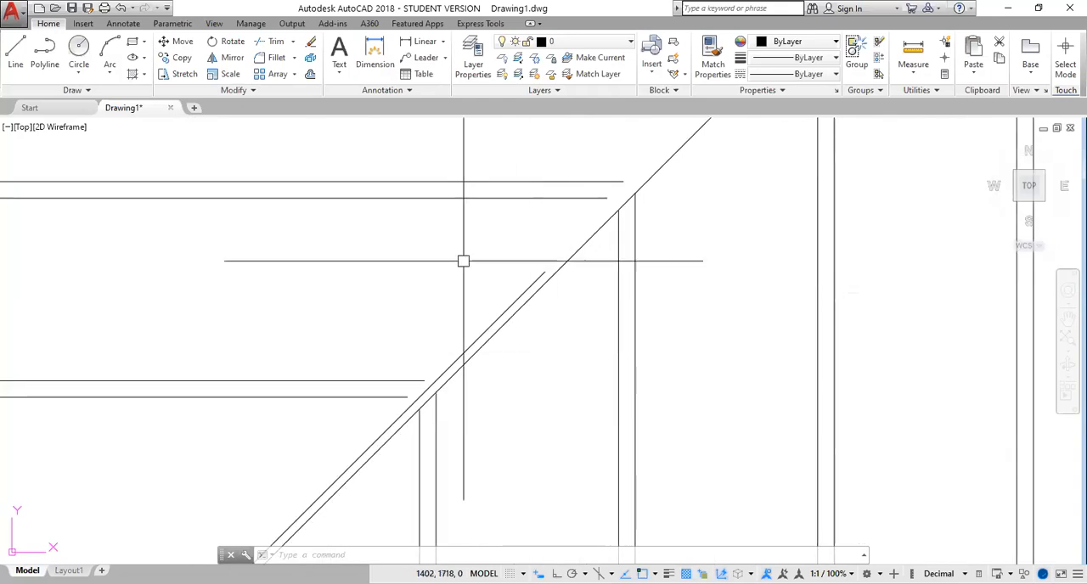
pyautogui.click(121, 8)
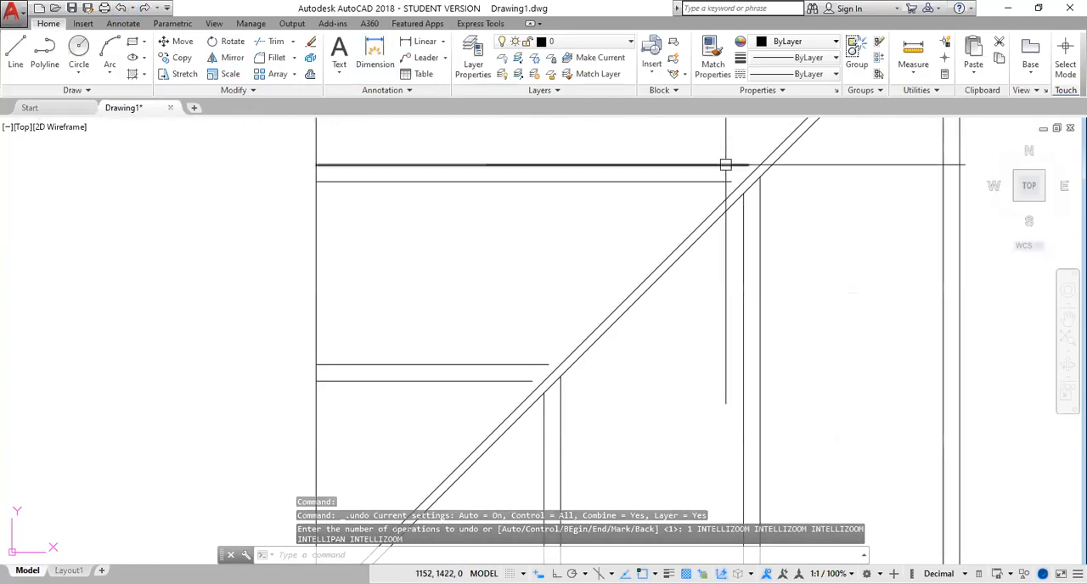
# Offset the short diagonal line in the lower-left hip by 25 to its upper-left side
pyautogui.scroll(-4, 767, 206)
pyautogui.moveTo(769, 209); pyautogui.dragTo(578, 360, button='middle')
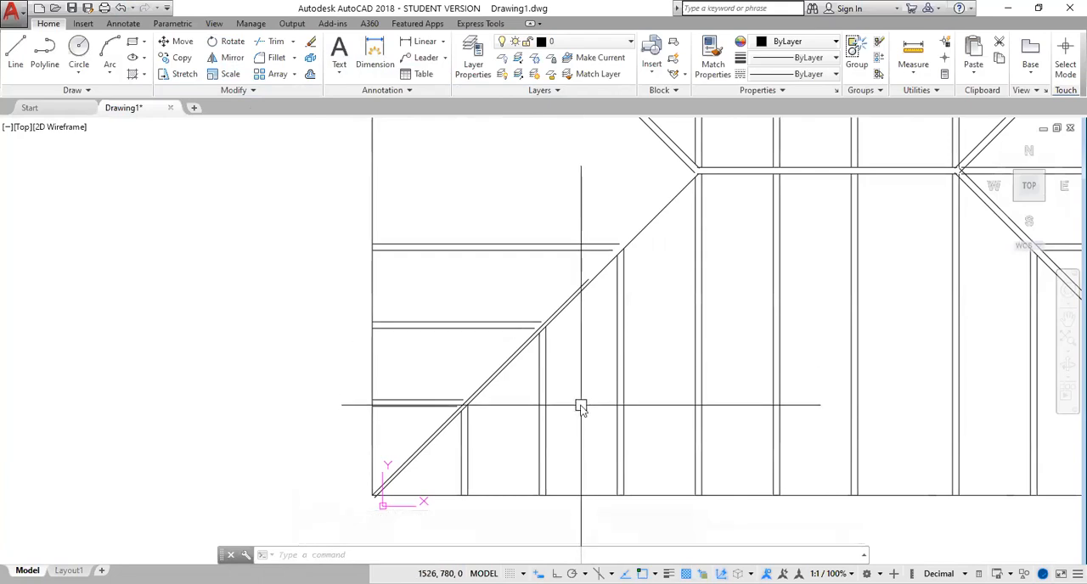
pyautogui.write('o')
pyautogui.press('Return')
pyautogui.press('Return')
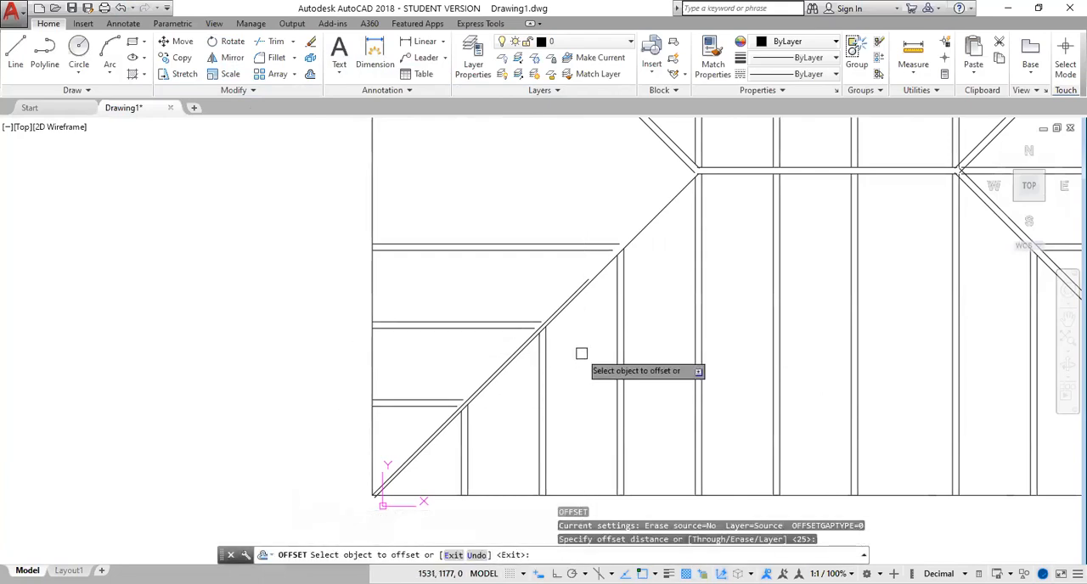
pyautogui.scroll(4, 544, 310)
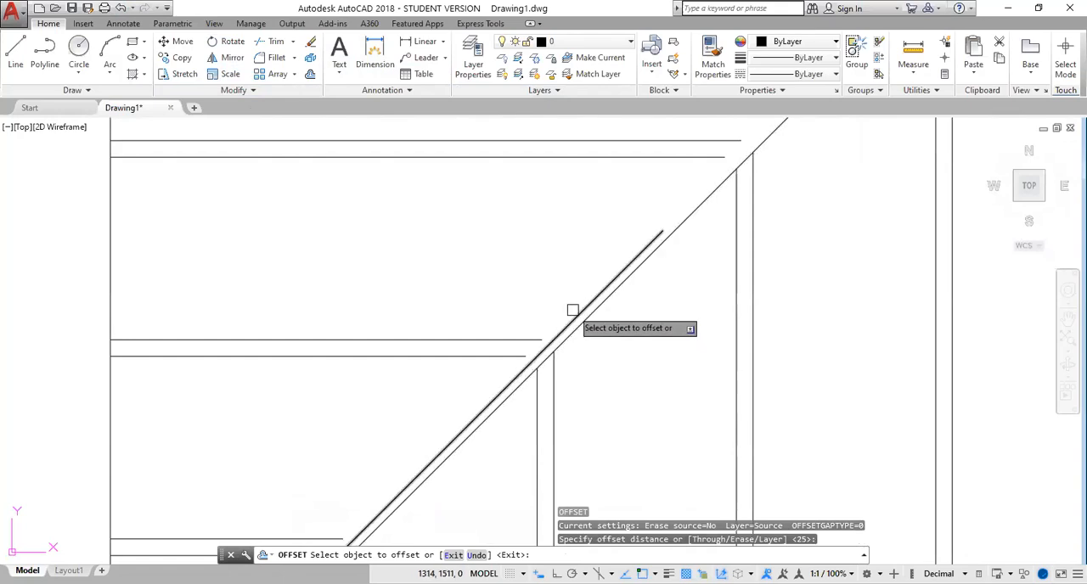
pyautogui.click(575, 312)
pyautogui.click(558, 293)
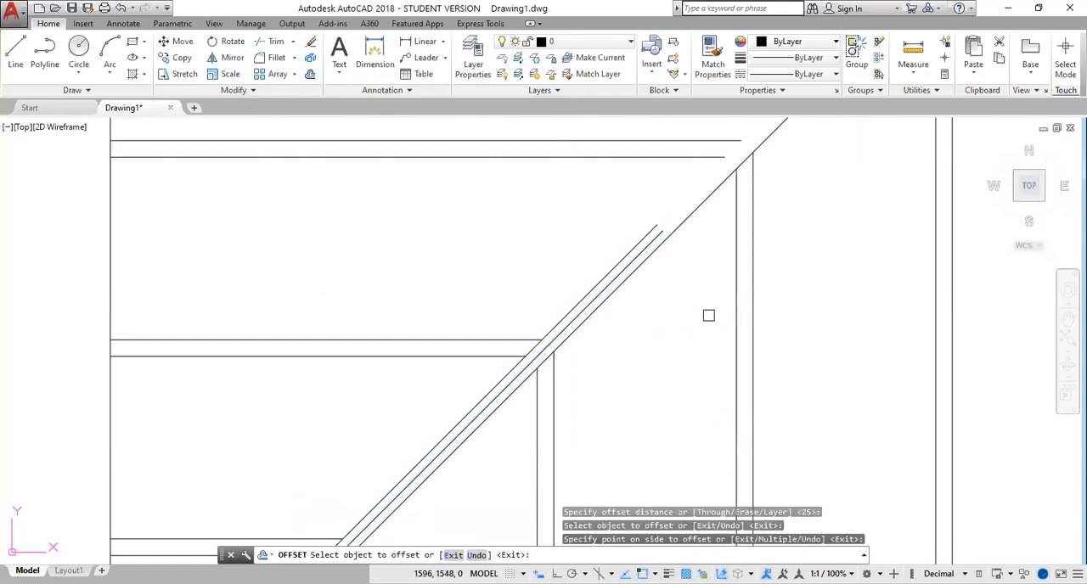
pyautogui.scroll(-2, 709, 315)
pyautogui.moveTo(769, 262)
pyautogui.mouseDown(button='middle')
pyautogui.moveTo(752, 294)
pyautogui.moveTo(512, 473)
pyautogui.moveTo(542, 429)
pyautogui.mouseUp(button='middle')
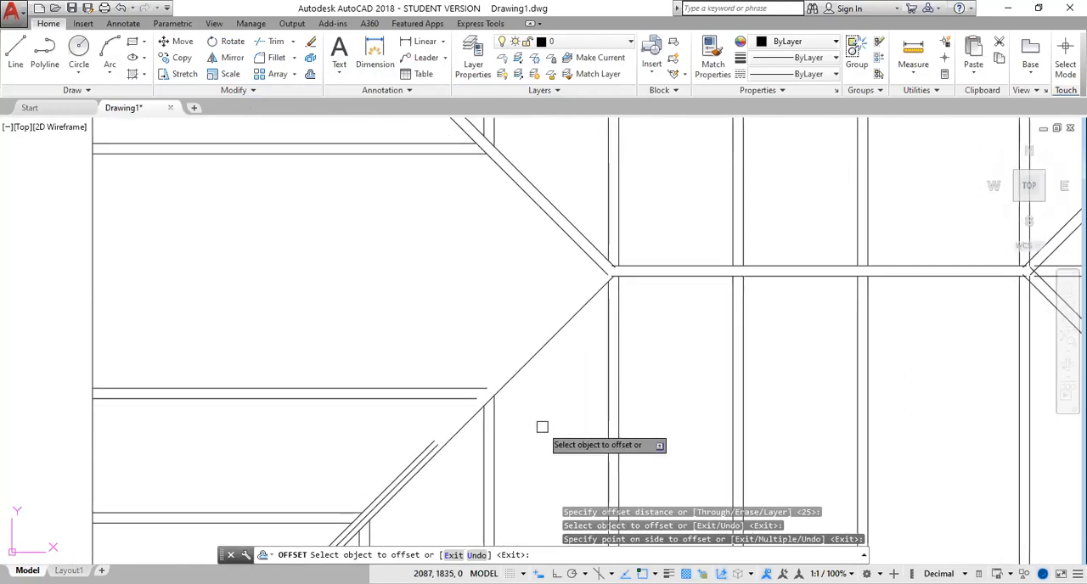
pyautogui.press('Escape')
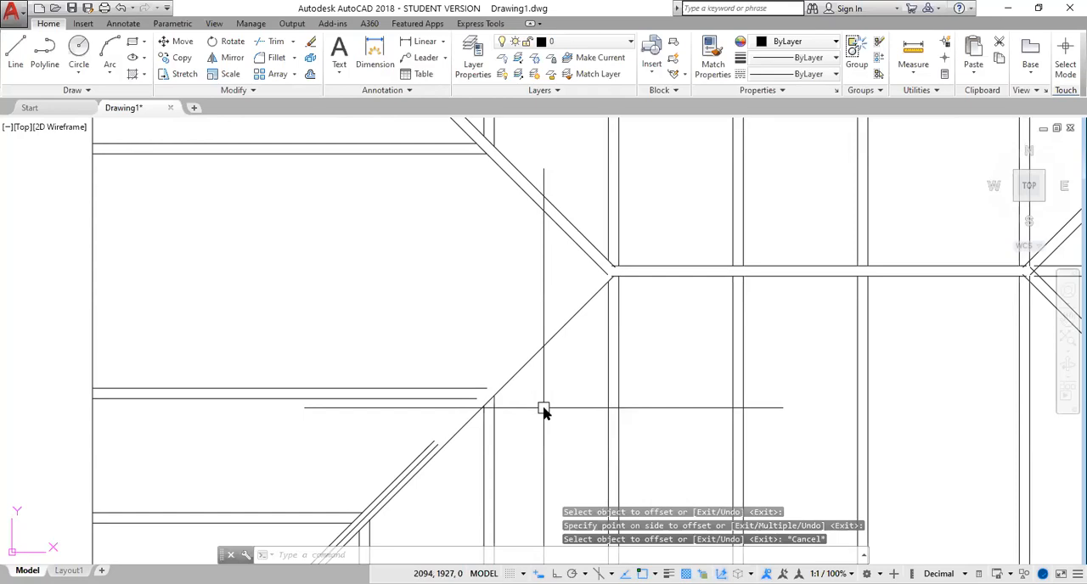
# Fillet the new lower-left hip side line with the lower side line of the upper-left hip at radius 0
pyautogui.write('f')
pyautogui.press('Return')
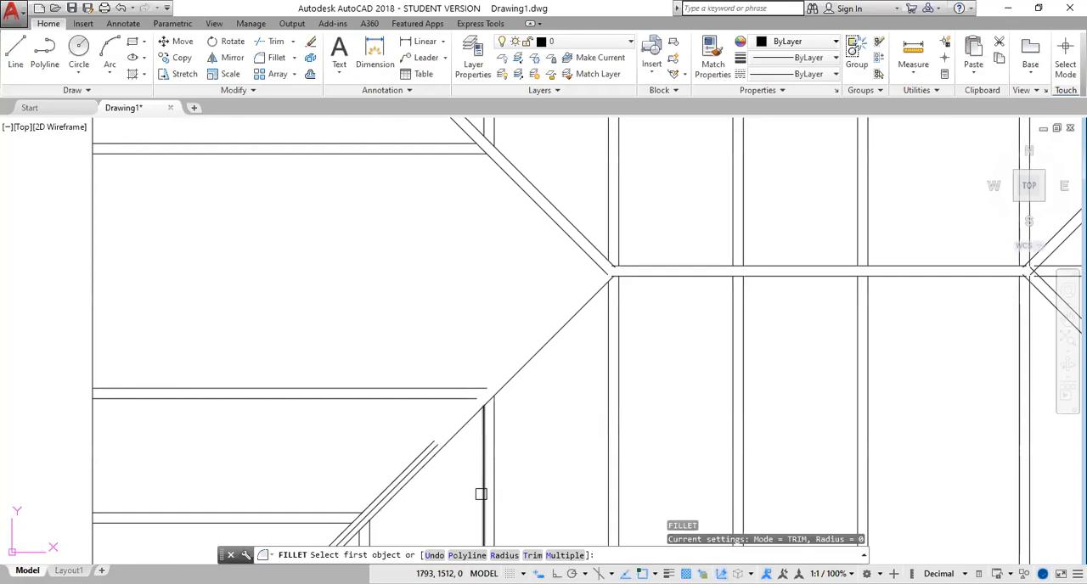
pyautogui.write('r')
pyautogui.press('Return')
pyautogui.press('Return')
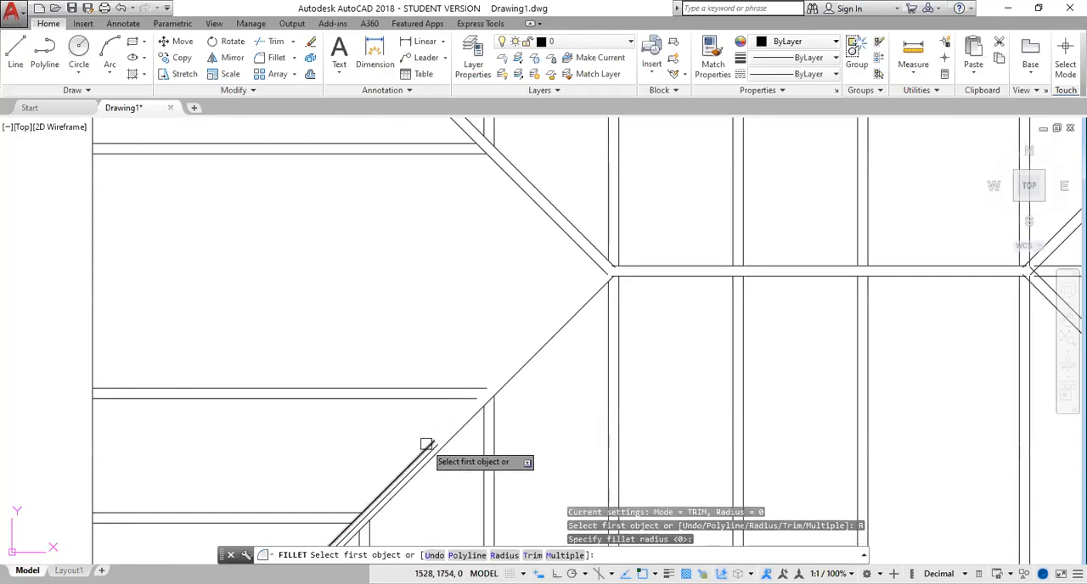
pyautogui.click(425, 444)
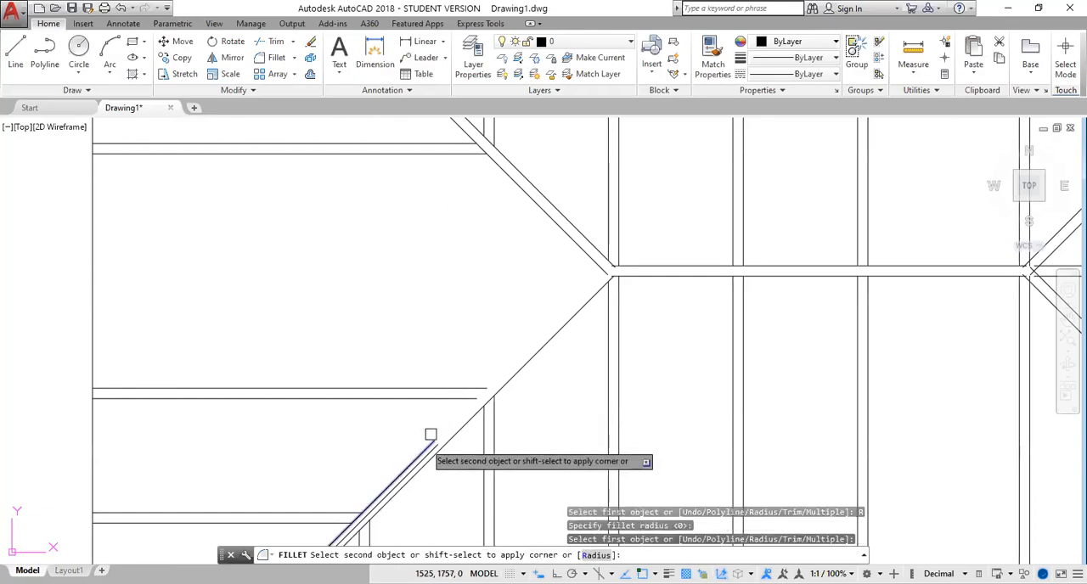
pyautogui.click(601, 269)
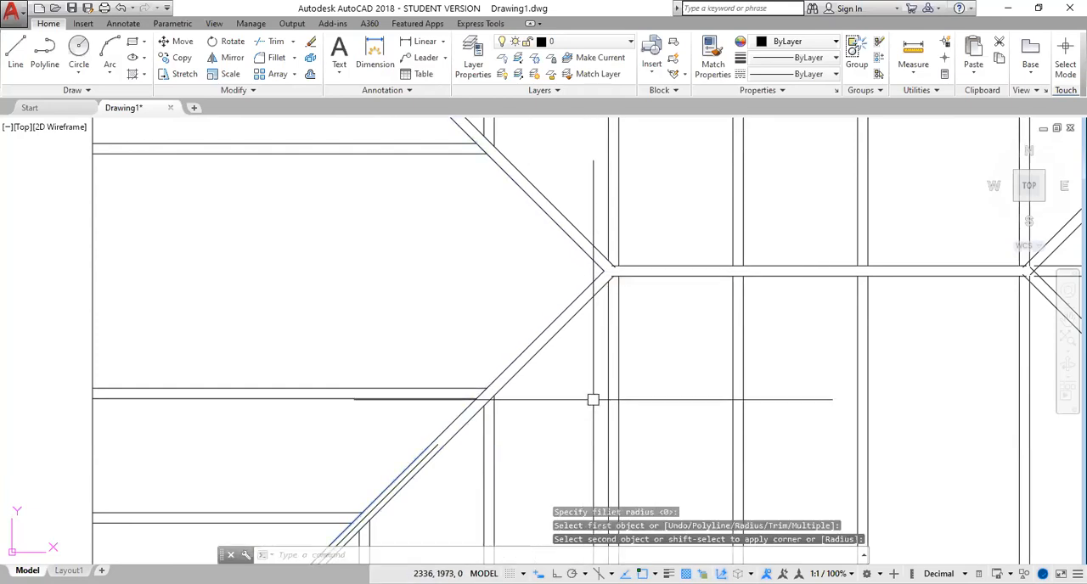
# Erase the short stray diagonal line between the two side lines of the lower-left hip
pyautogui.scroll(-2, 593, 399)
pyautogui.scroll(3, 501, 429)
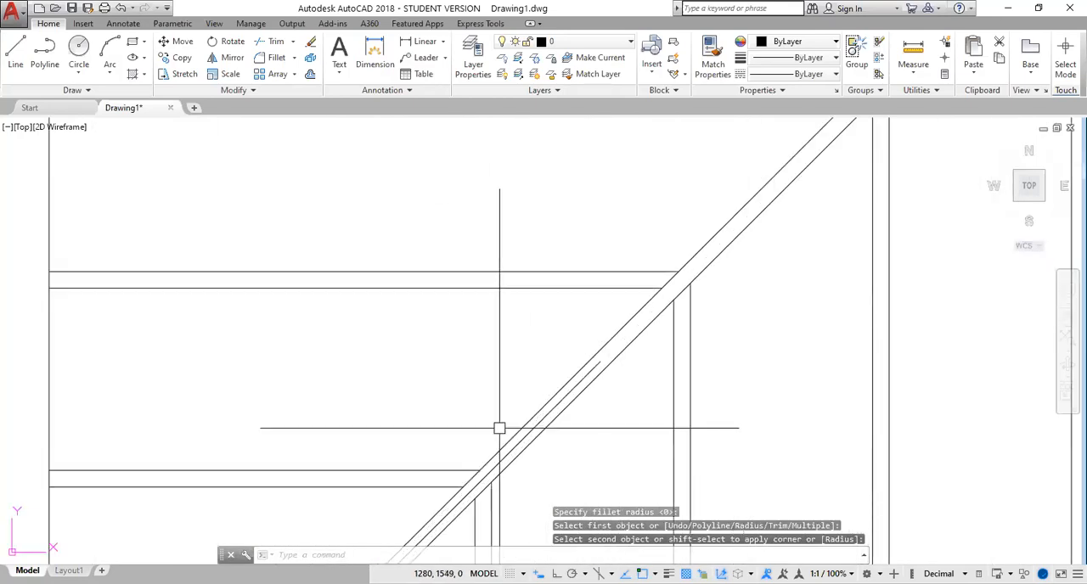
pyautogui.click(558, 398)
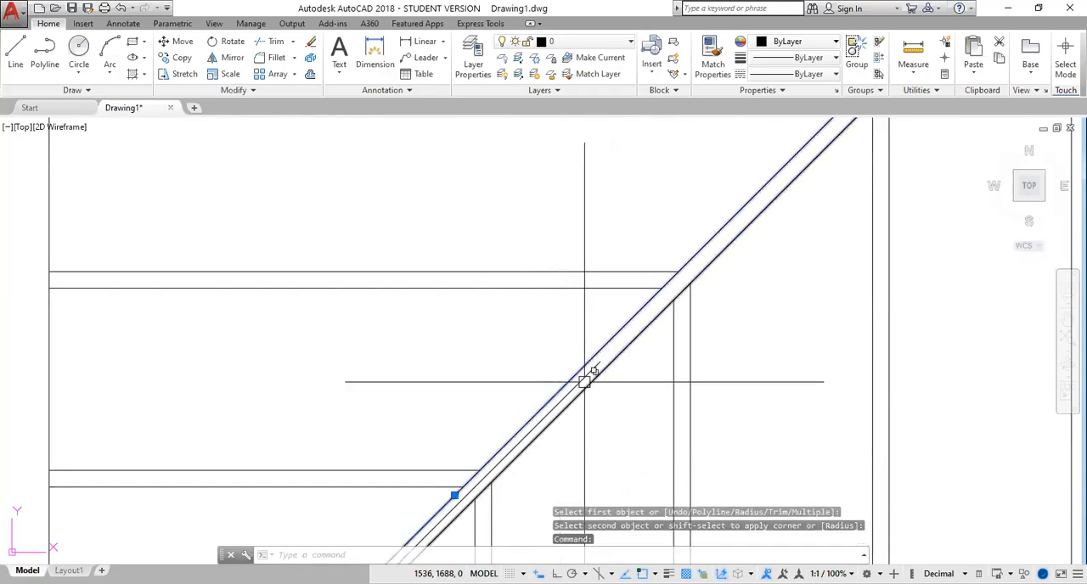
pyautogui.scroll(5, 584, 382)
pyautogui.click(581, 355)
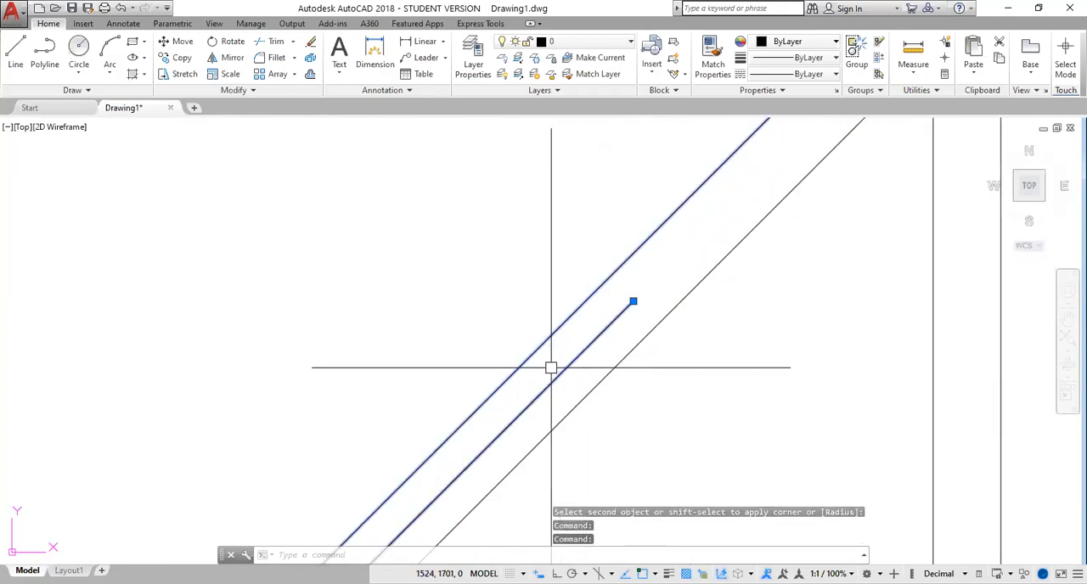
pyautogui.click(532, 350)
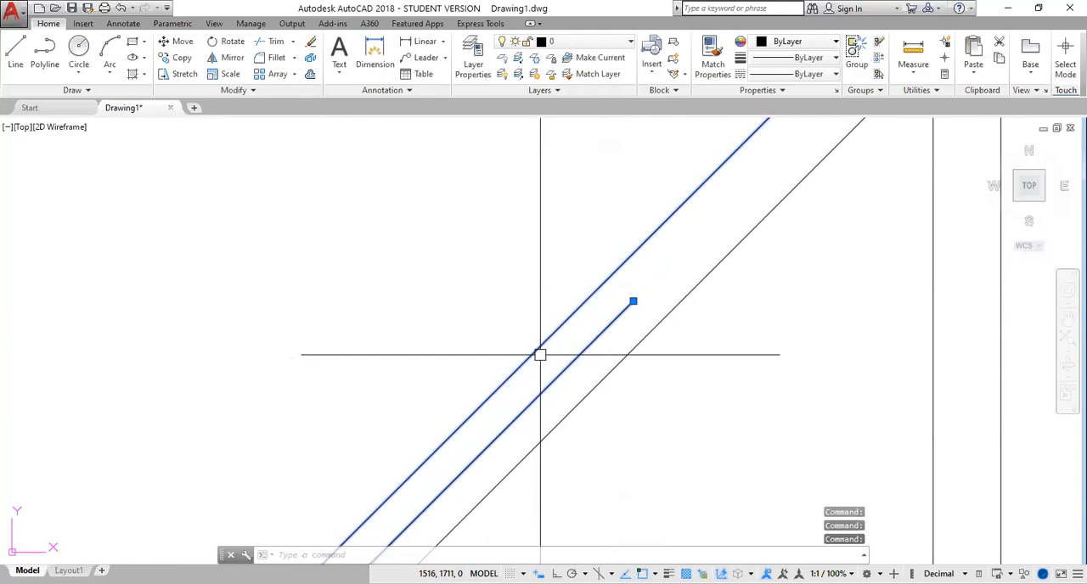
pyautogui.keyDown('shift'); pyautogui.click(540, 351); pyautogui.keyUp('shift')
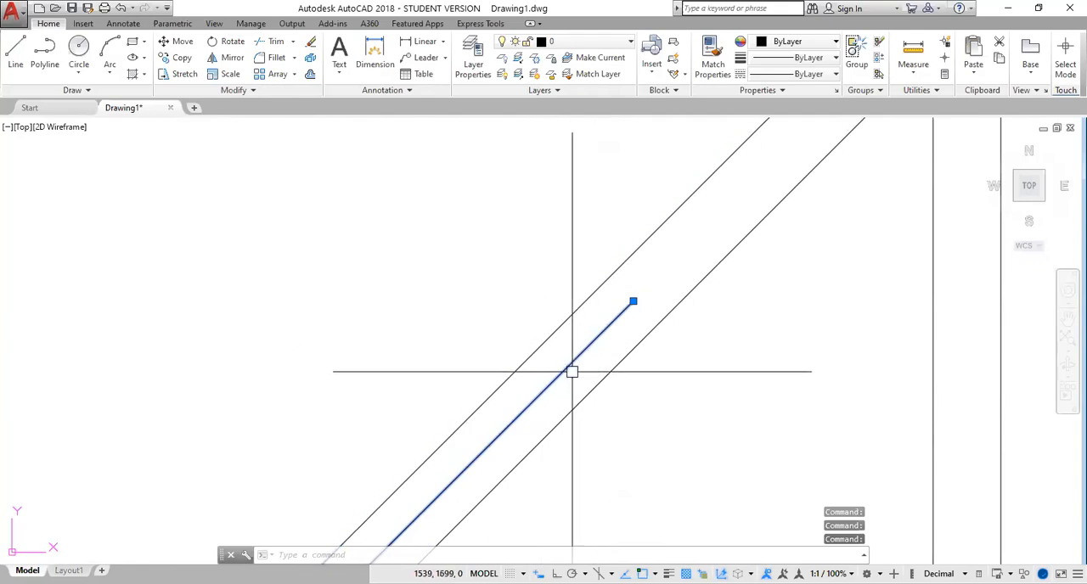
pyautogui.press('Delete')
pyautogui.scroll(-5, 706, 397)
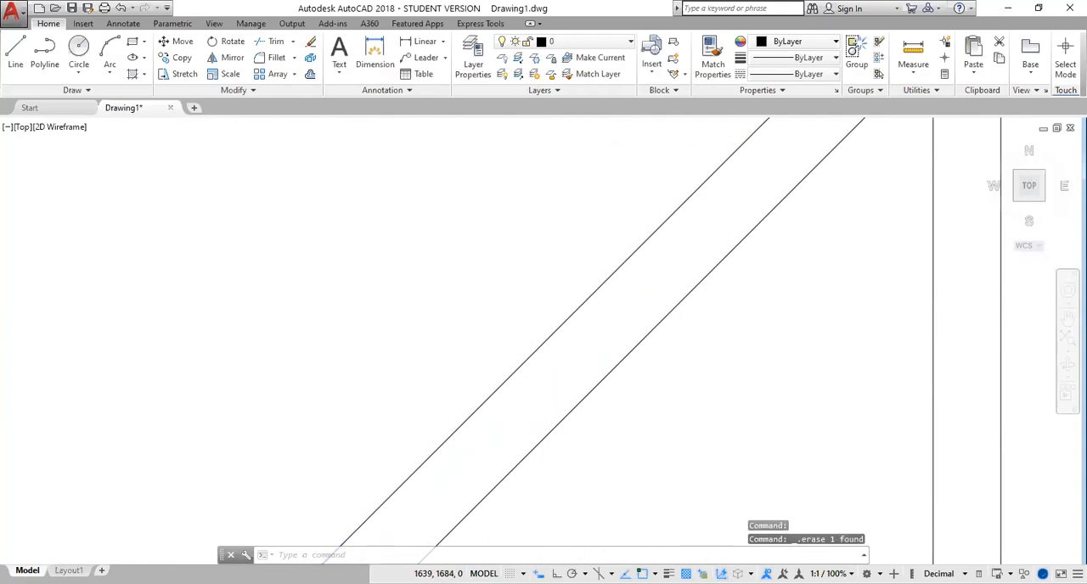
# Mirror the horizontal rafter right of the ridge to the left side about the vertical line through the bottom edge's midpoint, keeping the original
pyautogui.scroll(-3, 706, 399)
pyautogui.moveTo(723, 306)
pyautogui.mouseDown(button='middle')
pyautogui.moveTo(733, 298)
pyautogui.moveTo(226, 303)
pyautogui.mouseUp(button='middle')
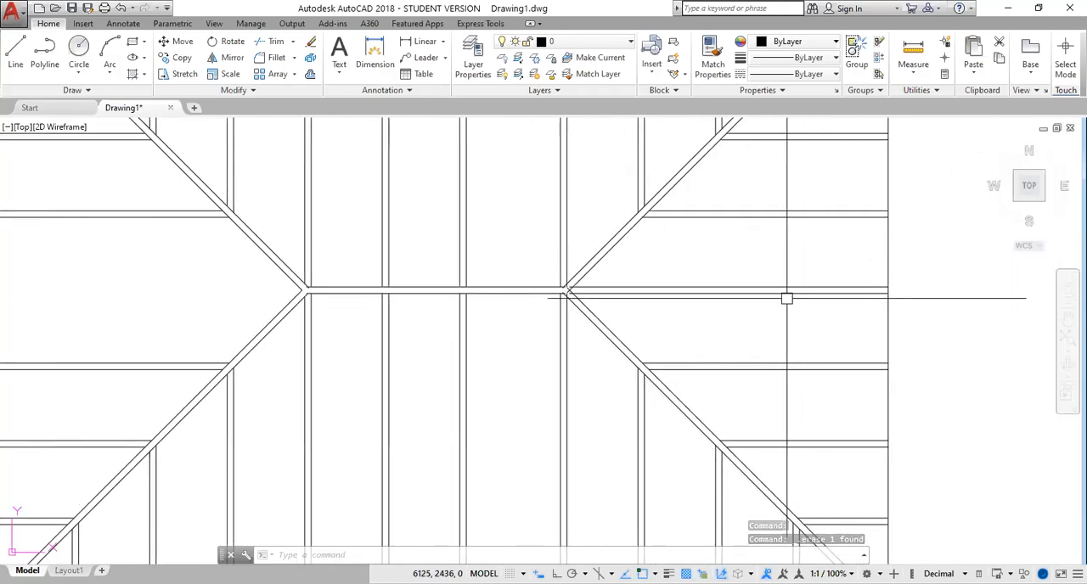
pyautogui.moveTo(802, 269)
pyautogui.mouseDown()
pyautogui.moveTo(777, 281)
pyautogui.moveTo(749, 323)
pyautogui.mouseUp()
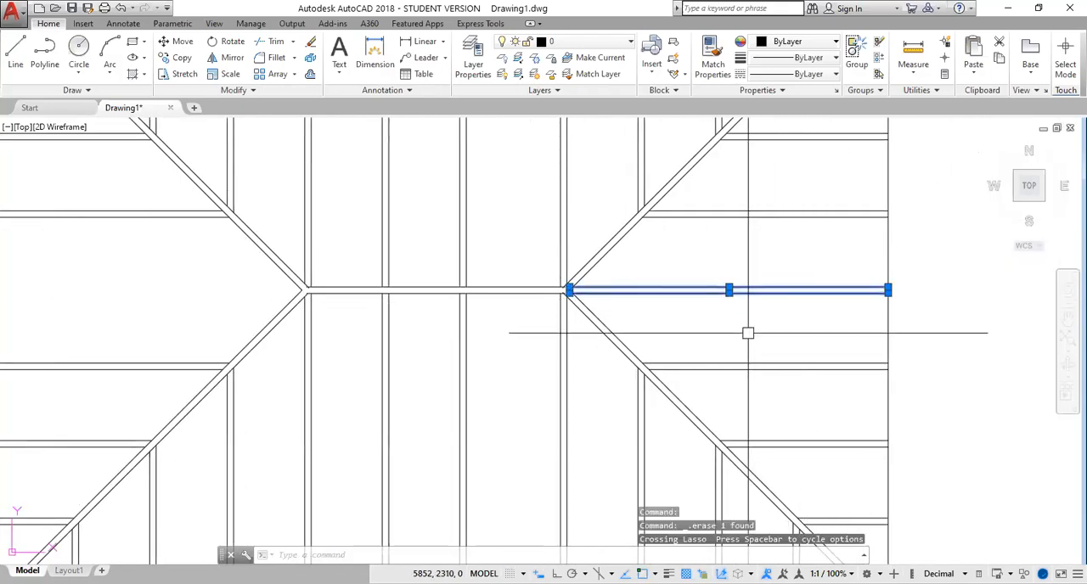
pyautogui.press('Return')
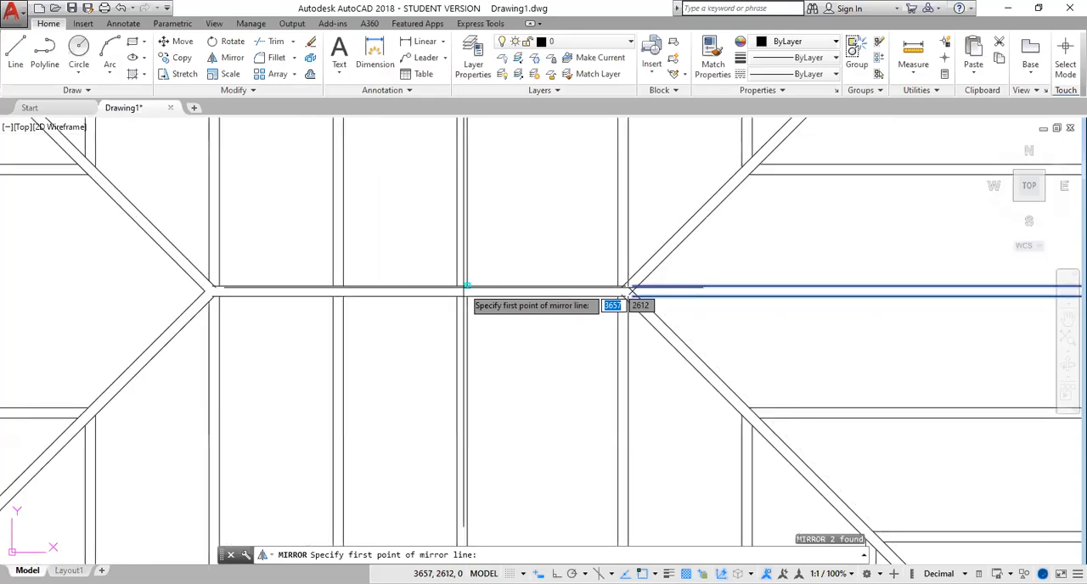
pyautogui.scroll(-2, 468, 360)
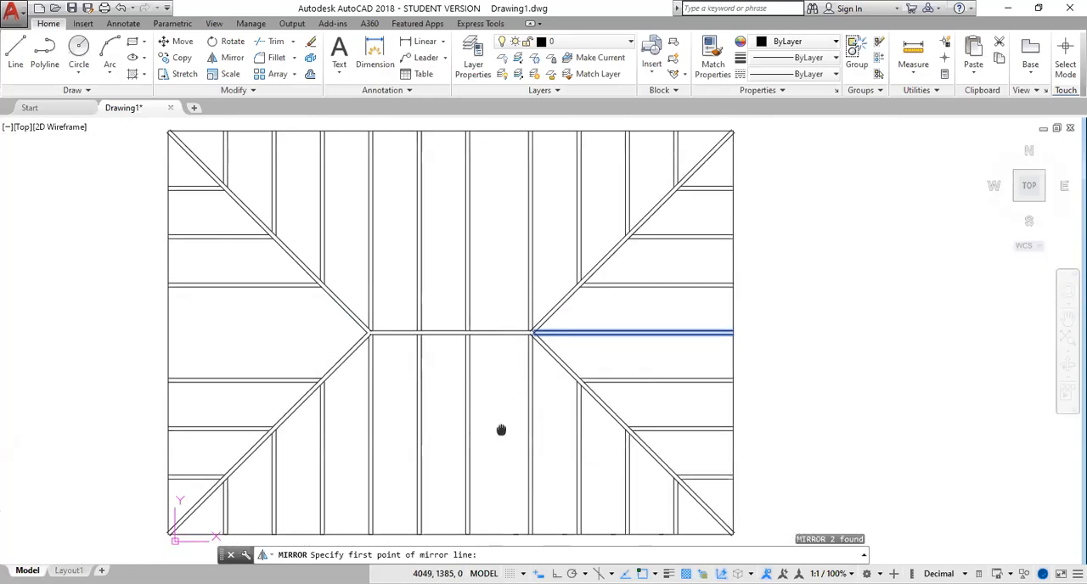
pyautogui.moveTo(497, 437); pyautogui.dragTo(574, 277, button='middle')
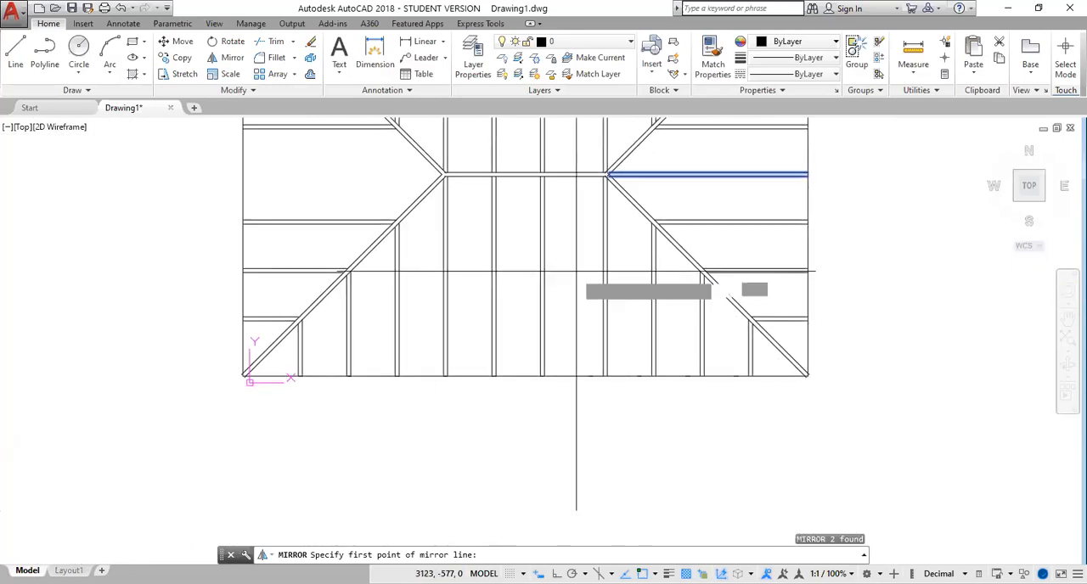
pyautogui.click(524, 376)
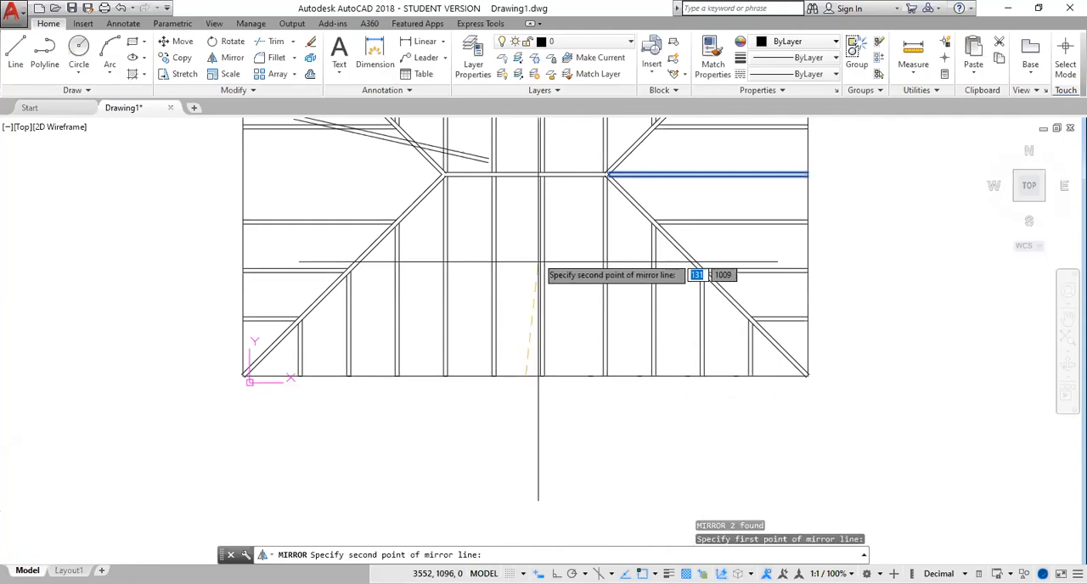
pyautogui.click(524, 173)
pyautogui.press('Return')
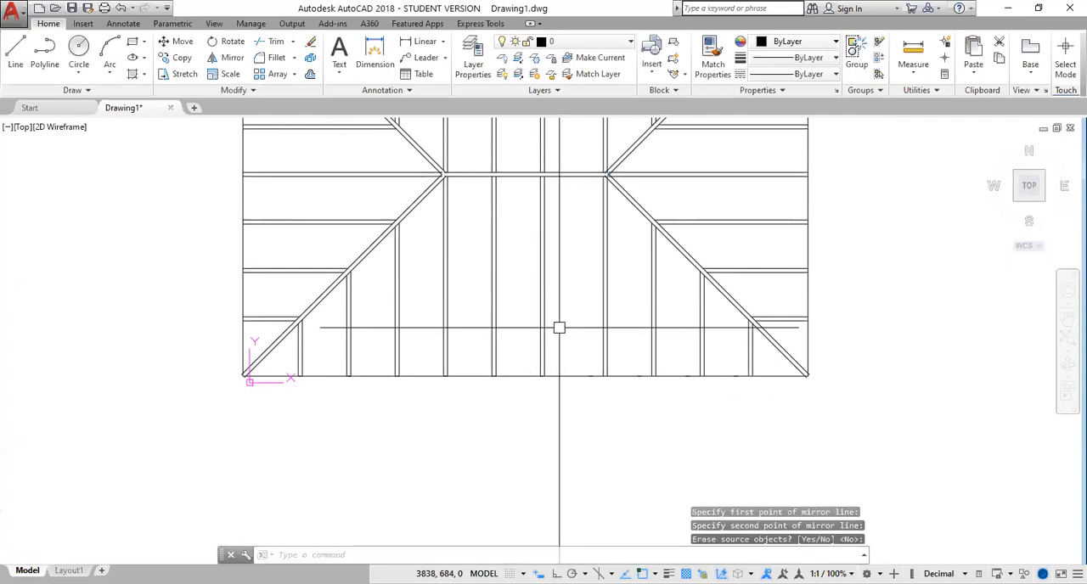
pyautogui.scroll(-5, 558, 326)
pyautogui.scroll(2, 581, 261)
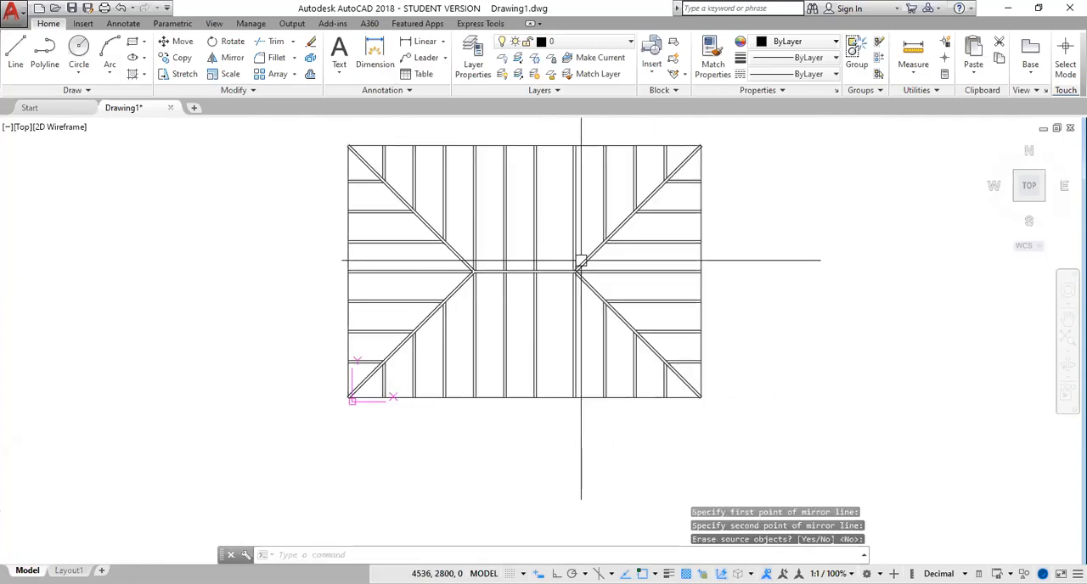
pyautogui.scroll(4, 701, 259)
pyautogui.scroll(-6, 693, 261)
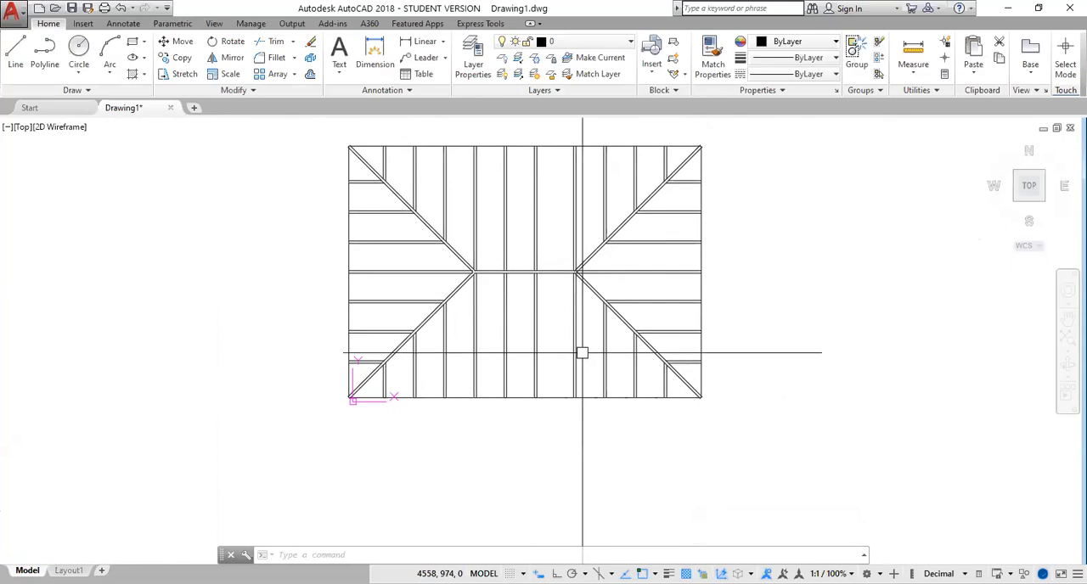
pyautogui.scroll(-2, 582, 355)
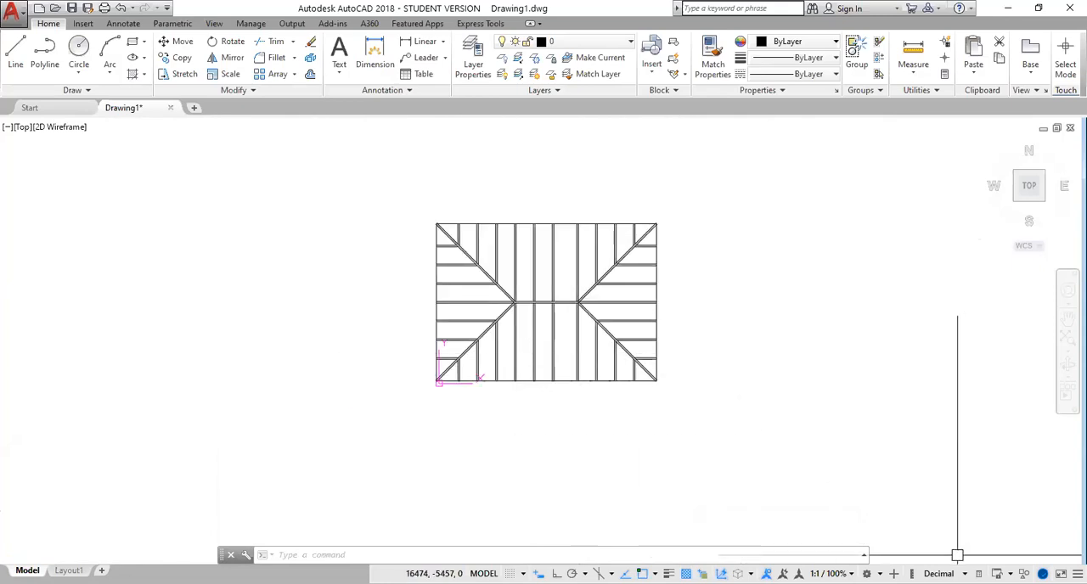